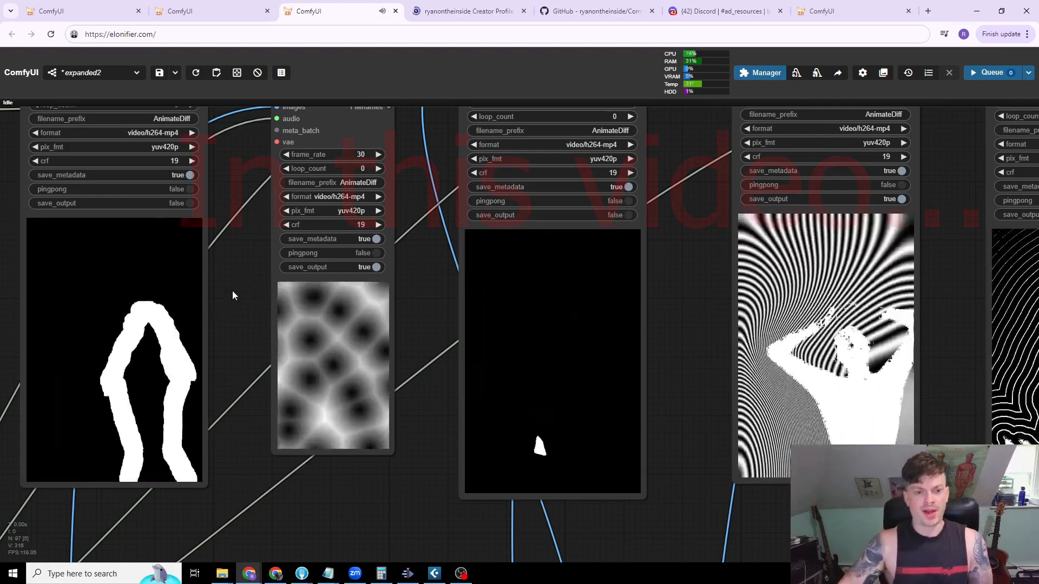
- Open the creator's Civitai profile from the Flex Features Tutorial page and look through the most popular models
scroll(238, 286, down, 2)
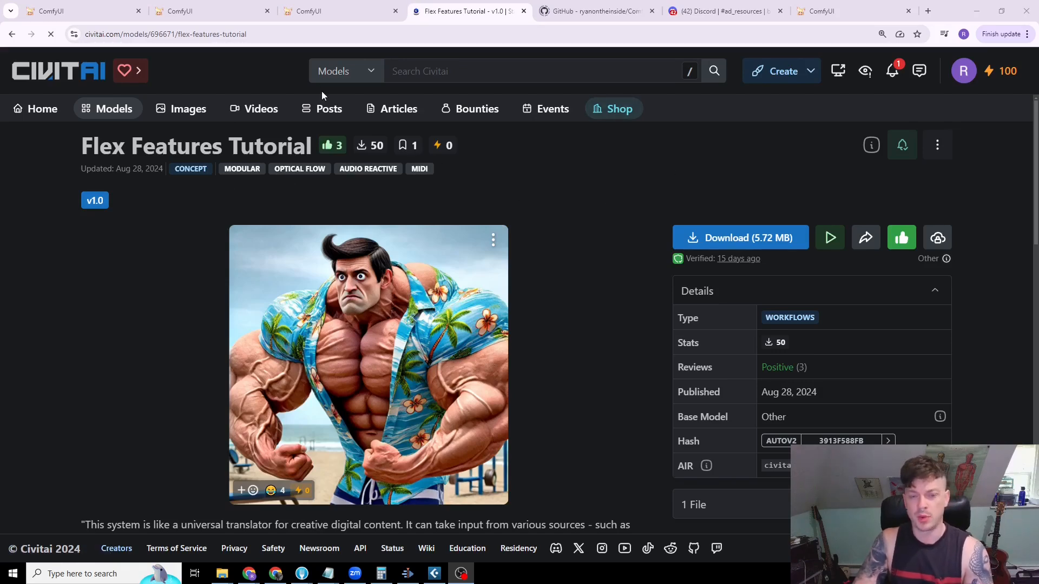
scroll(662, 405, down, 3)
click(758, 460)
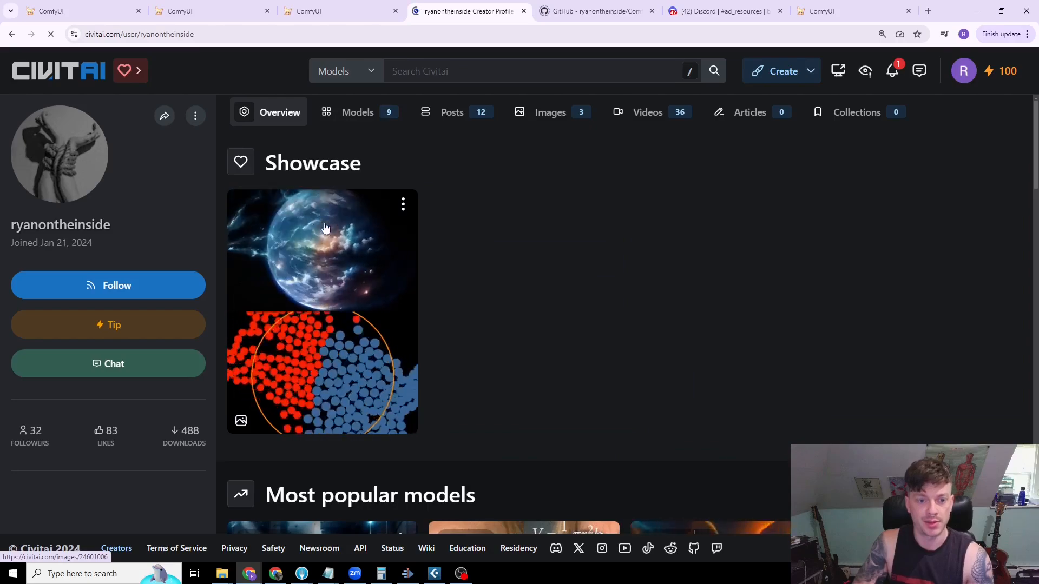
scroll(529, 290, down, 5)
scroll(595, 321, down, 2)
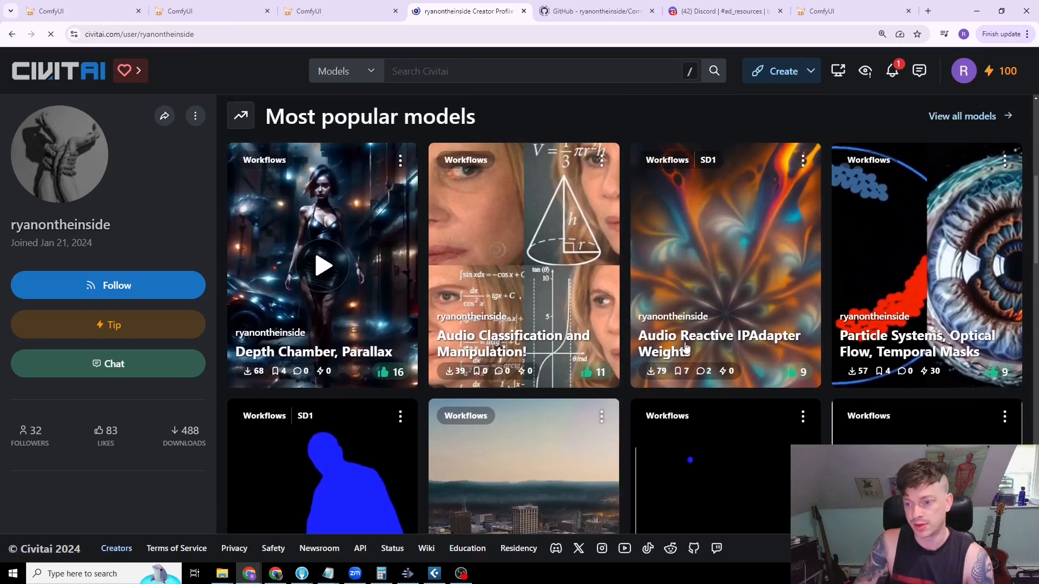
scroll(626, 448, down, 2)
- Switch to the ComfyUI_RyanOnTheInside GitHub page and read the feature list in the README overview
click(576, 12)
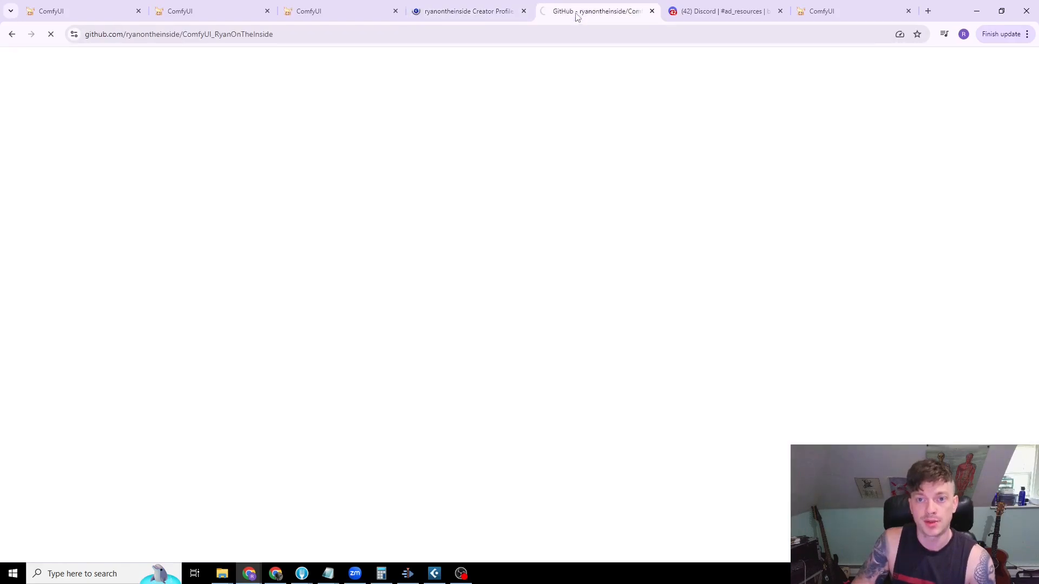
scroll(487, 238, down, 7)
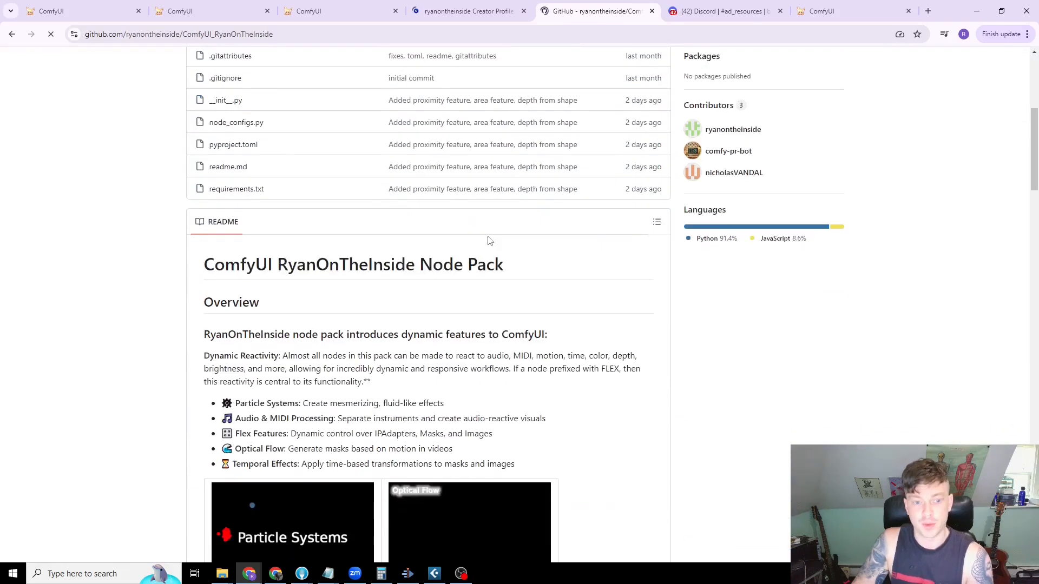
drag(533, 399, 221, 348)
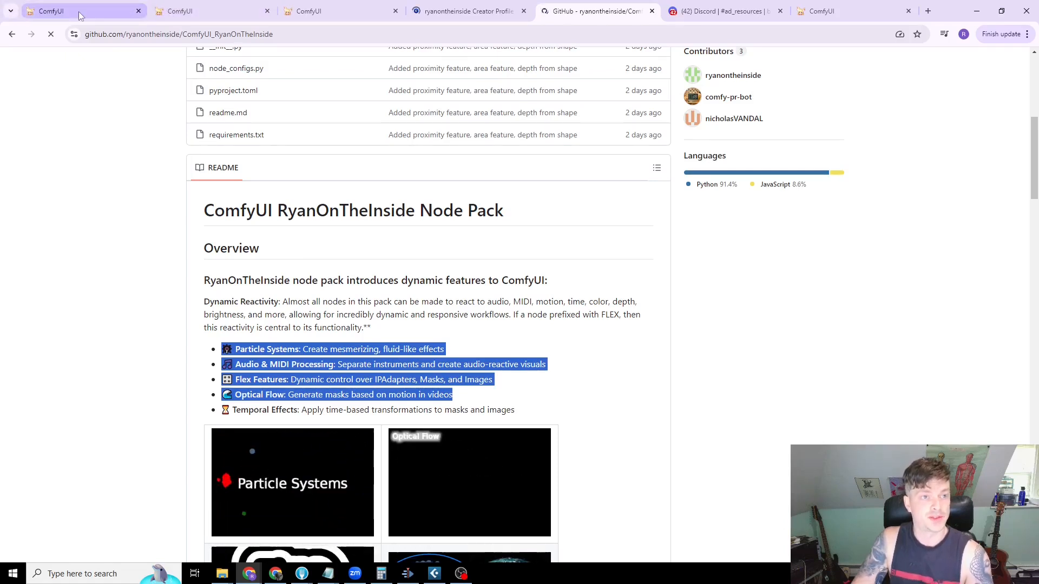
- Switch to the flex_tutorial workflow in ComfyUI and examine its groups, ending at the video input and feature nodes
mouse_move(79, 12)
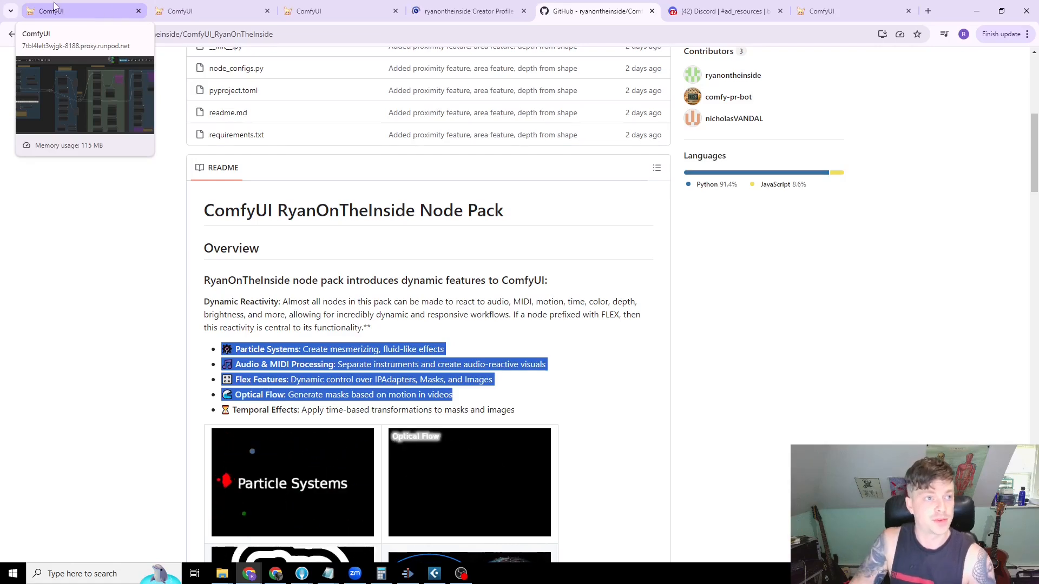
click(79, 11)
scroll(254, 176, down, 1)
drag(281, 132, 203, 133)
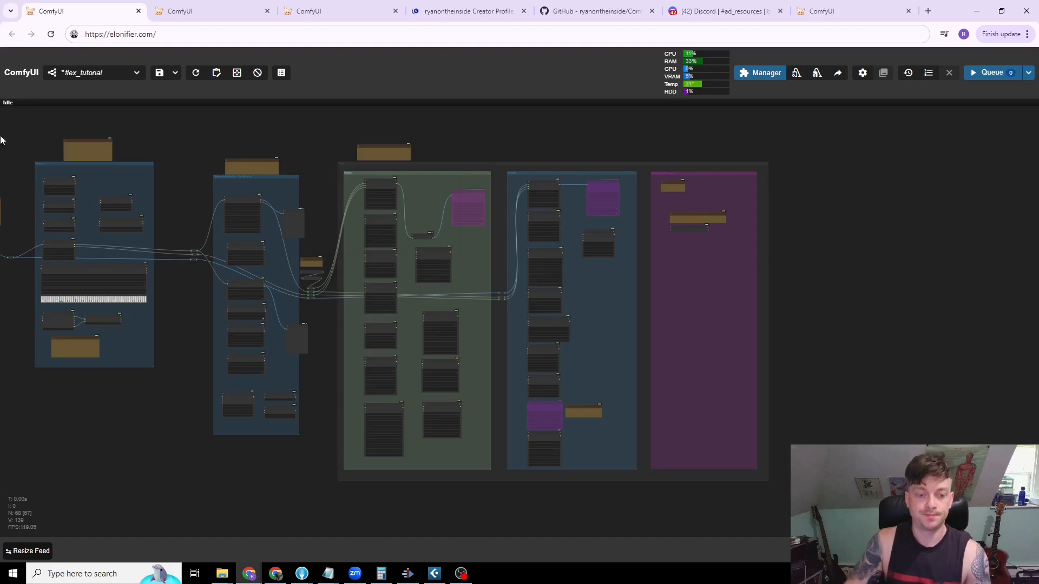
drag(146, 394, 388, 433)
scroll(388, 310, up, 4)
drag(438, 179, 644, 171)
scroll(518, 223, up, 3)
scroll(535, 188, up, 2)
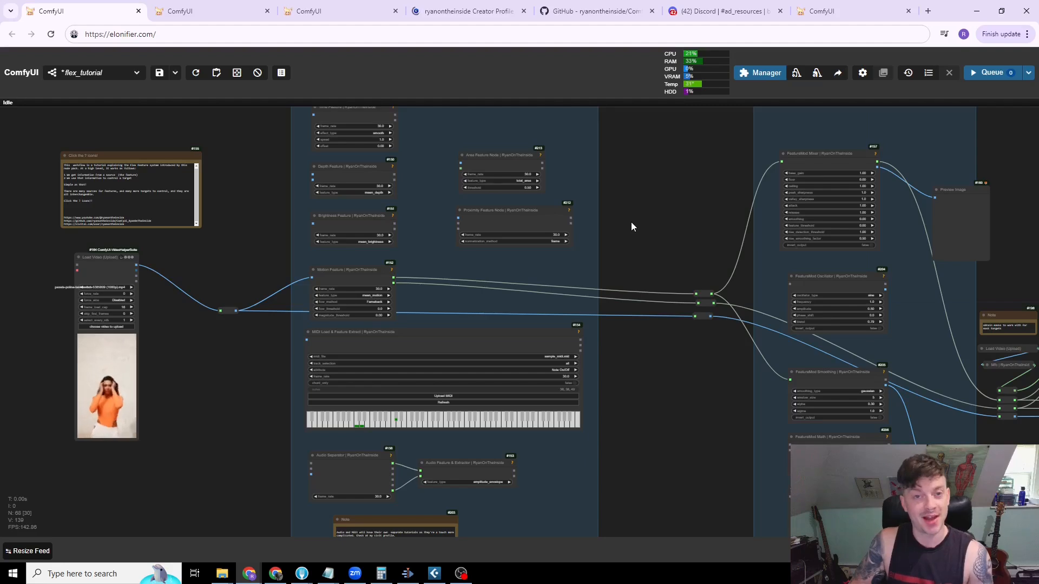
- Move the Load Video node slightly to the right and down beside the Feature group
scroll(642, 309, down, 3)
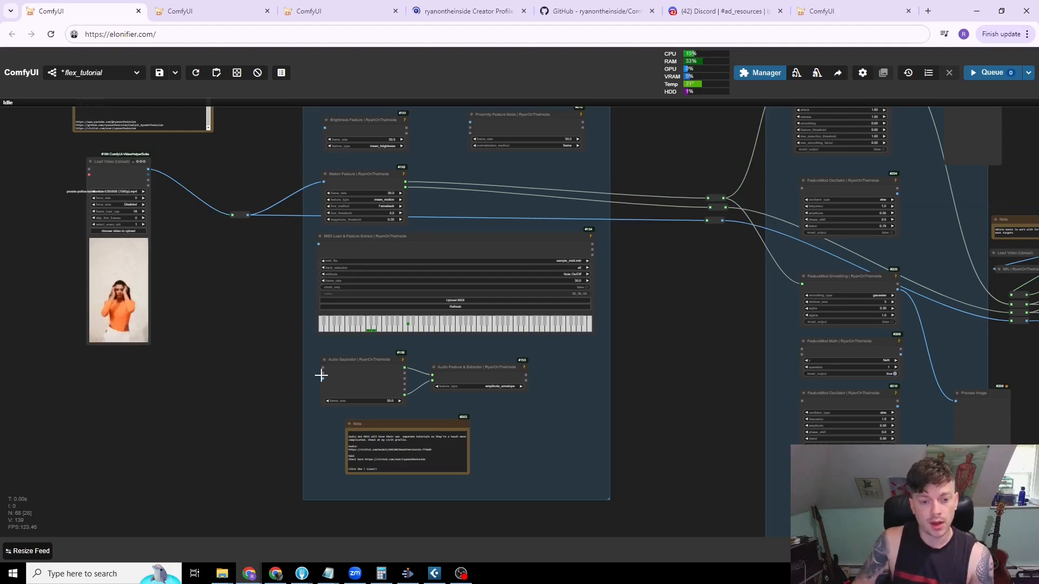
drag(128, 161, 135, 193)
scroll(209, 302, down, 1)
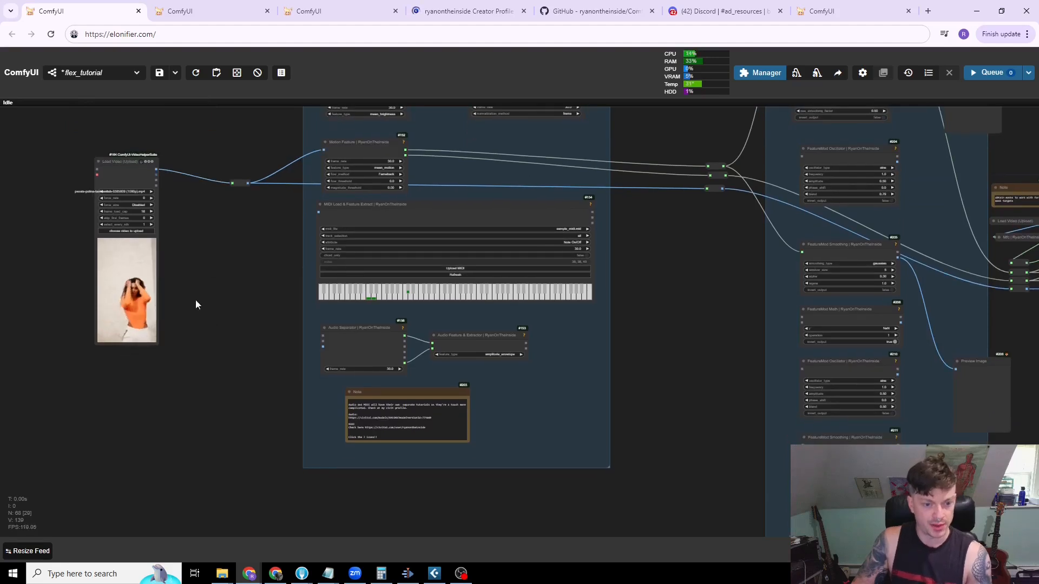
drag(255, 347, 183, 301)
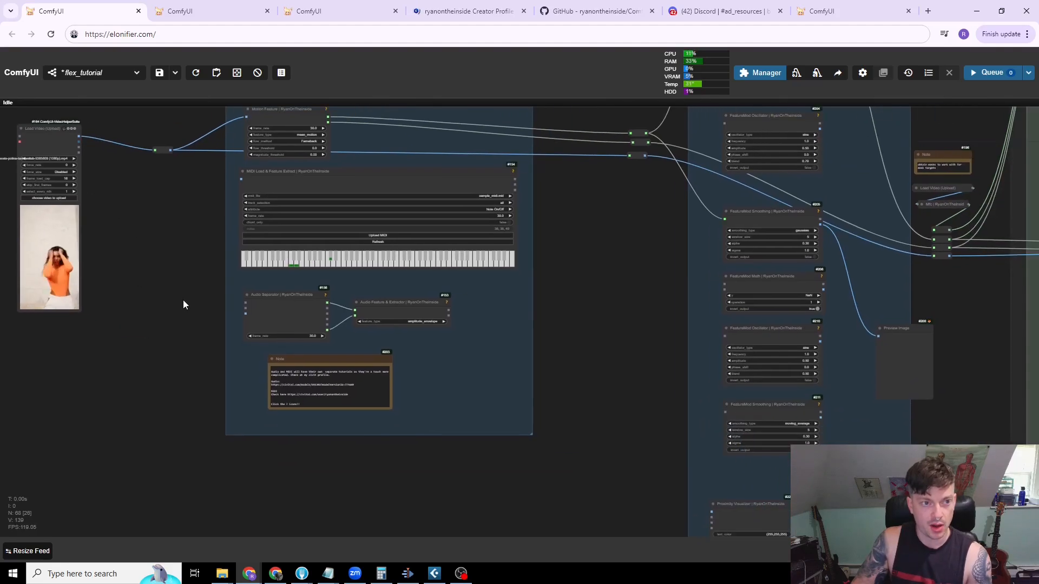
- Connect the Audio Separator's drums_audio output to the Audio Feature & Extractor's audio input and move the note below further down
scroll(153, 273, up, 5)
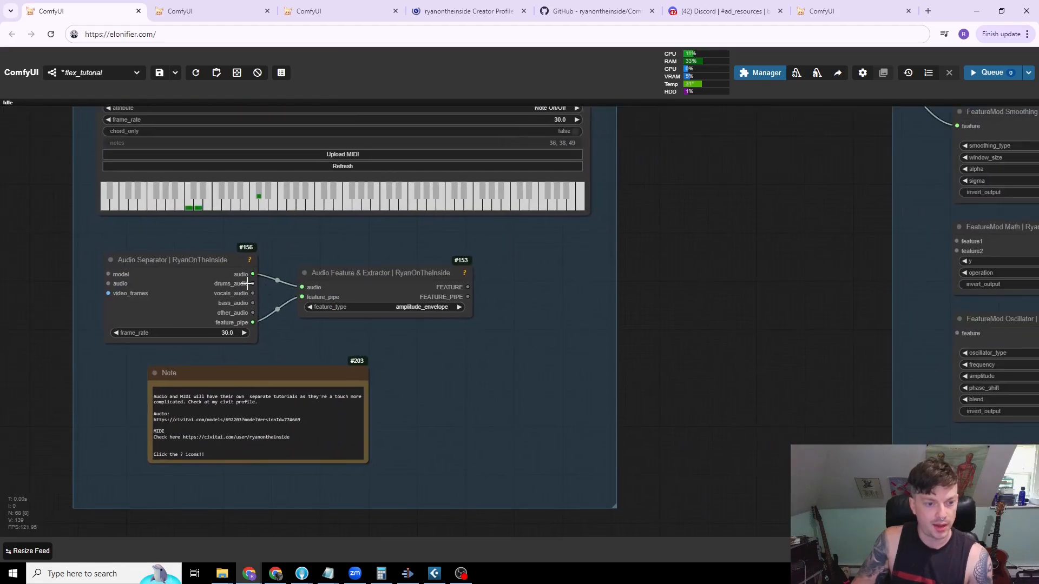
drag(251, 283, 302, 288)
drag(452, 380, 336, 356)
drag(201, 338, 244, 406)
- Add an Audio Filter | RyanOnTheInside node in the free space below the Audio Feature & Extractor node
double_click(264, 338)
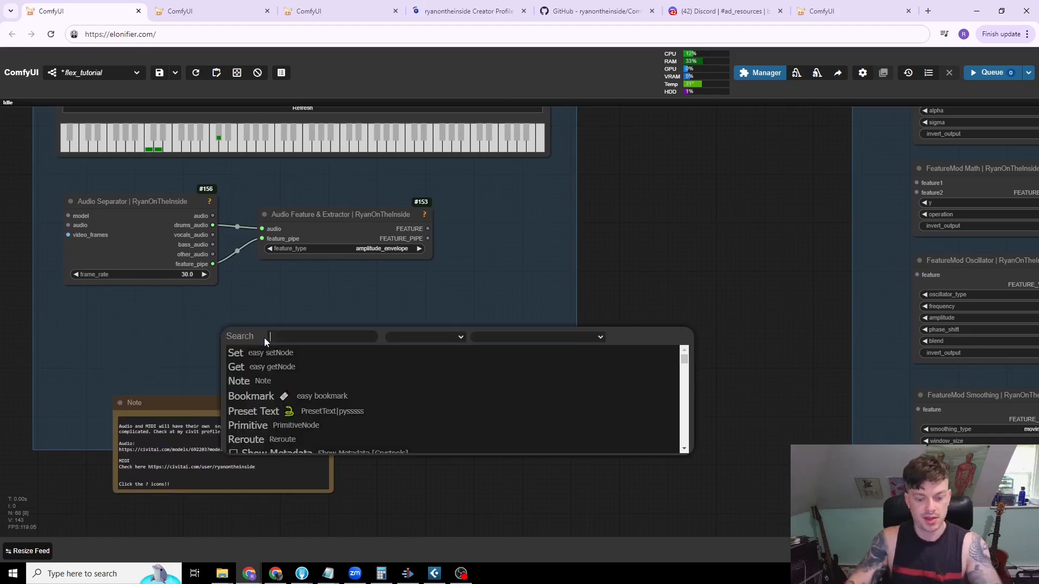
text(au)
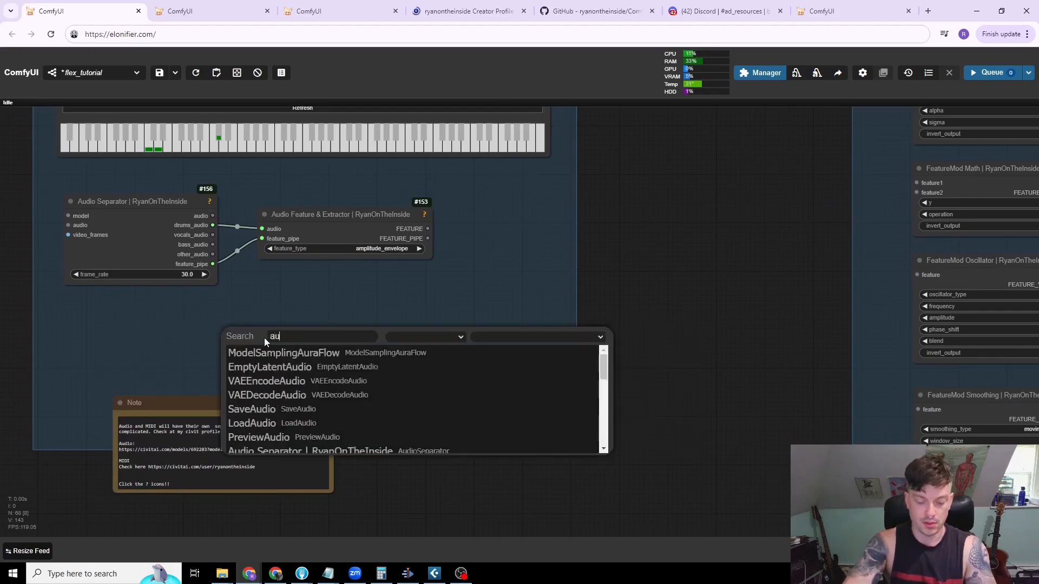
text(dio fil)
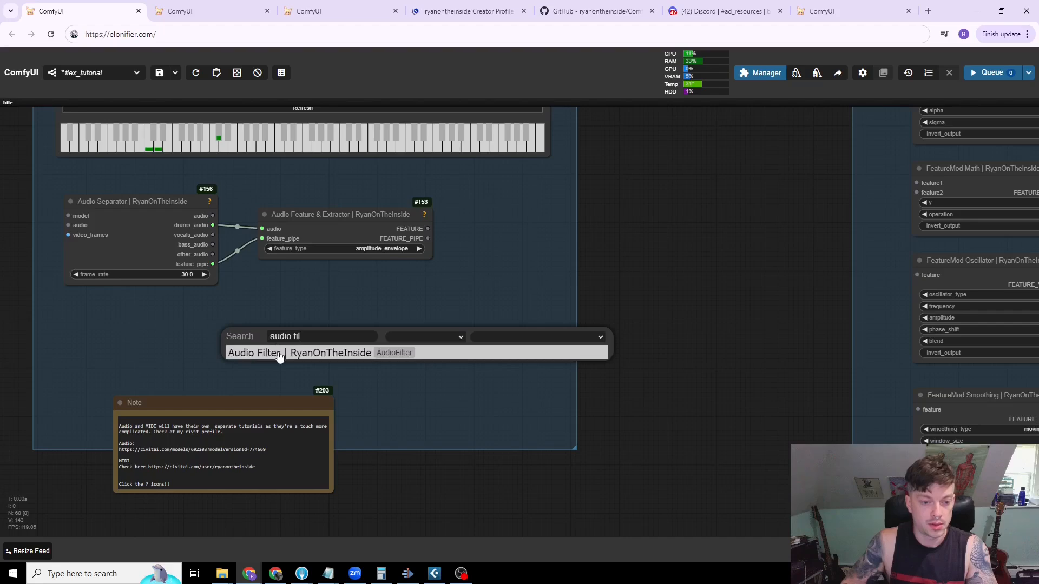
click(277, 352)
drag(276, 331, 290, 316)
- Add a Frequency Filter Preset | RyanOnTheInside node to the left of the Audio Filter node
double_click(170, 352)
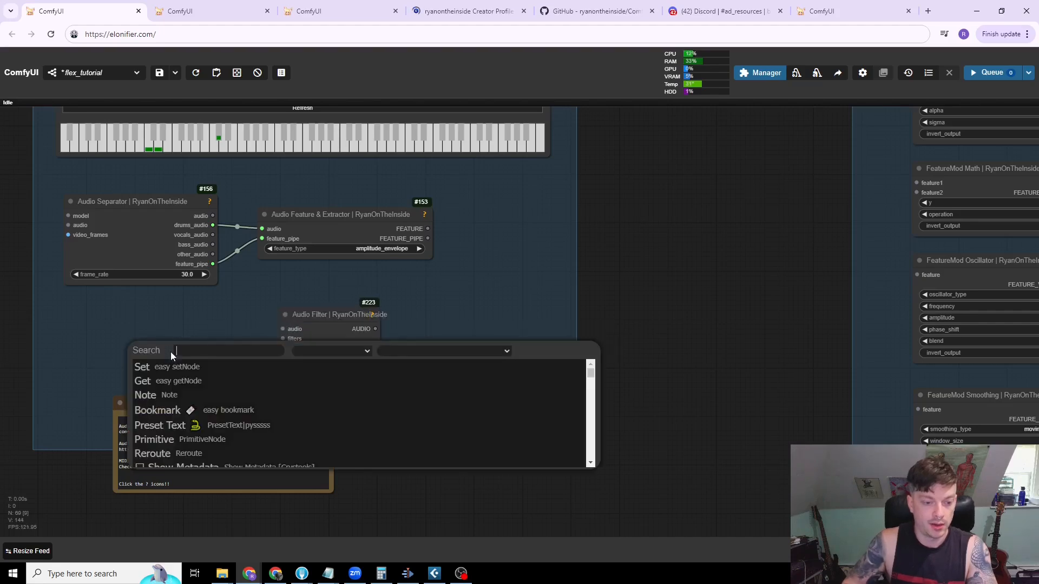
text(frequen)
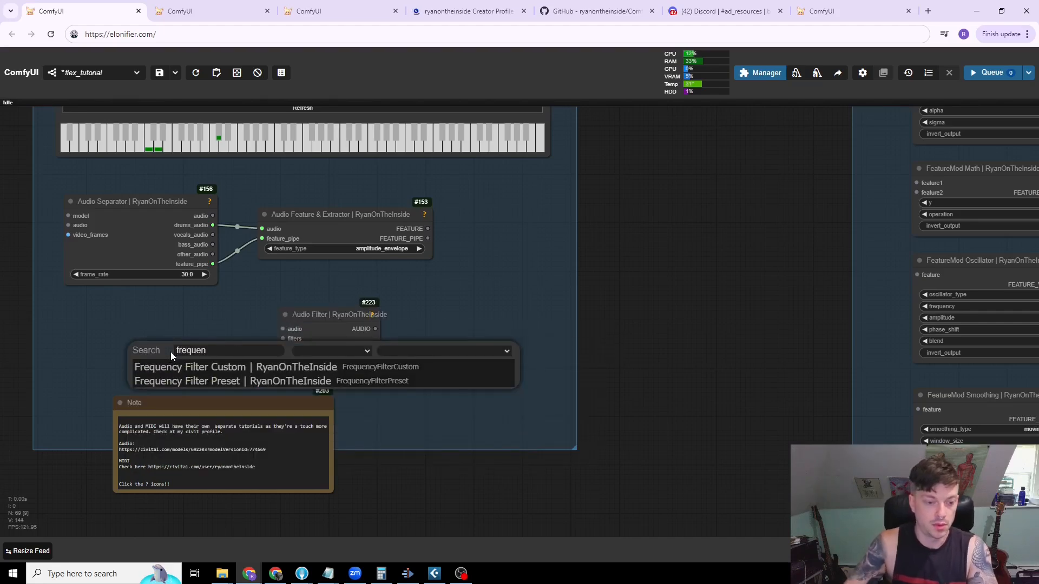
click(169, 382)
drag(163, 349, 136, 347)
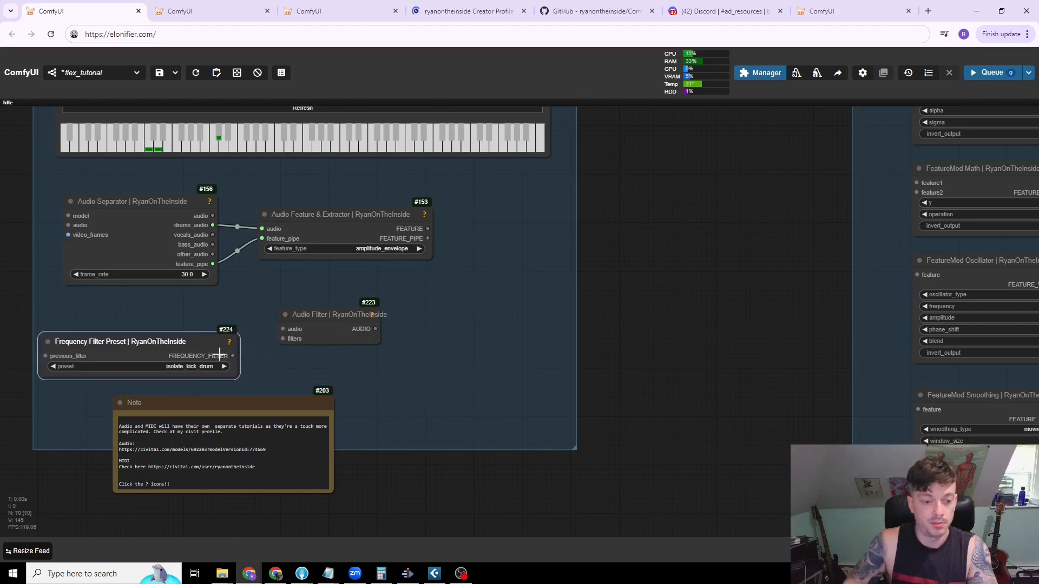
- Wire the frequency filter and drums_audio through the Audio Filter into the Audio Feature & Extractor, and place the extractor further right
drag(233, 355, 284, 338)
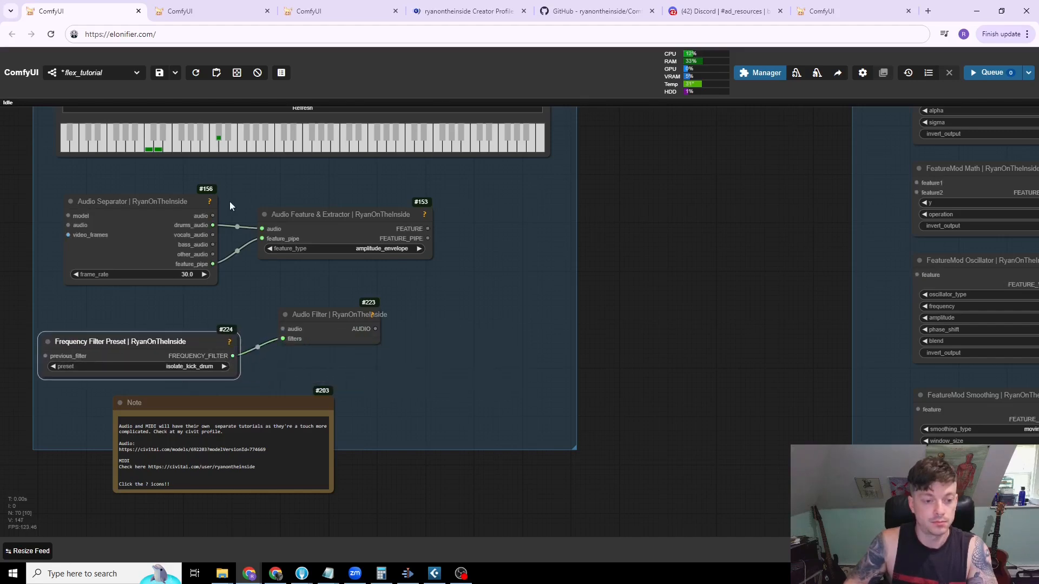
drag(212, 225, 283, 329)
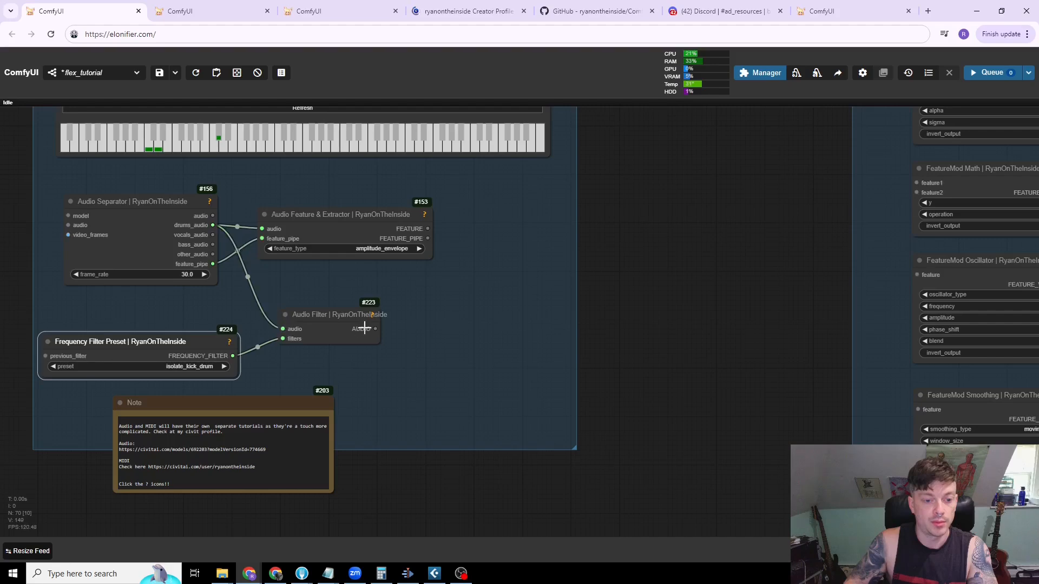
drag(377, 327, 427, 219)
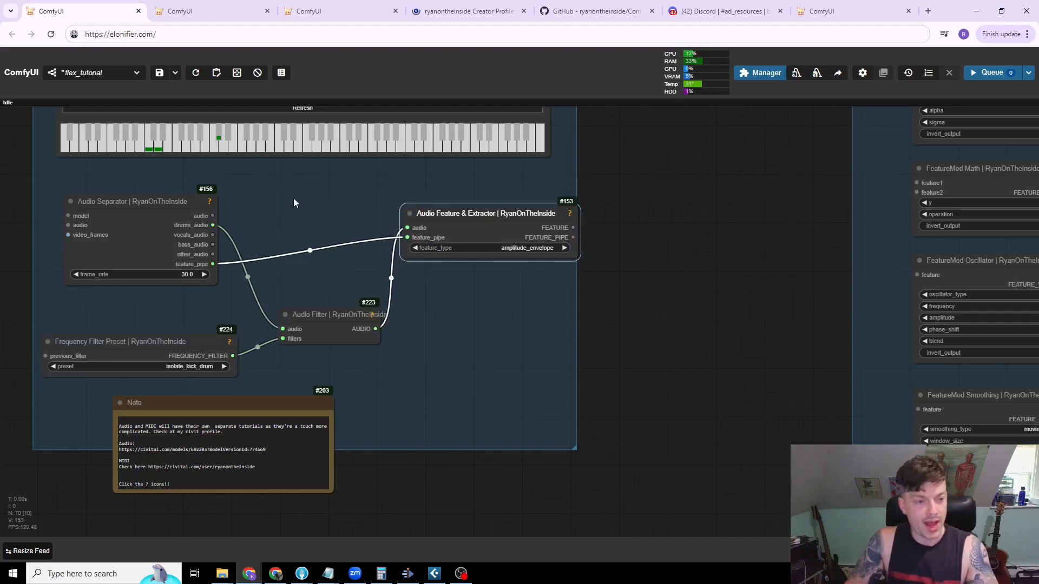
drag(468, 214, 450, 215)
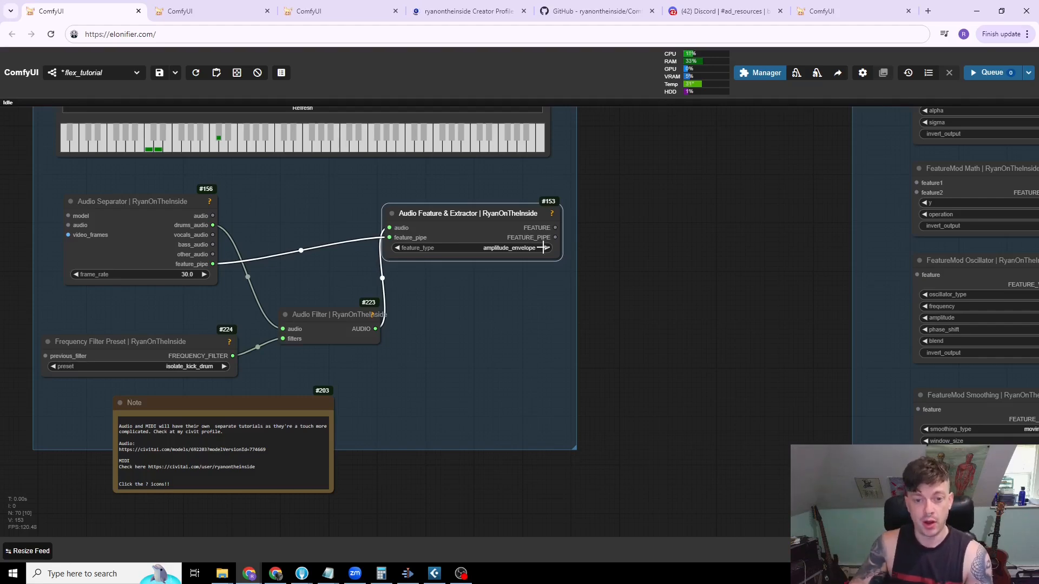
drag(530, 212, 524, 219)
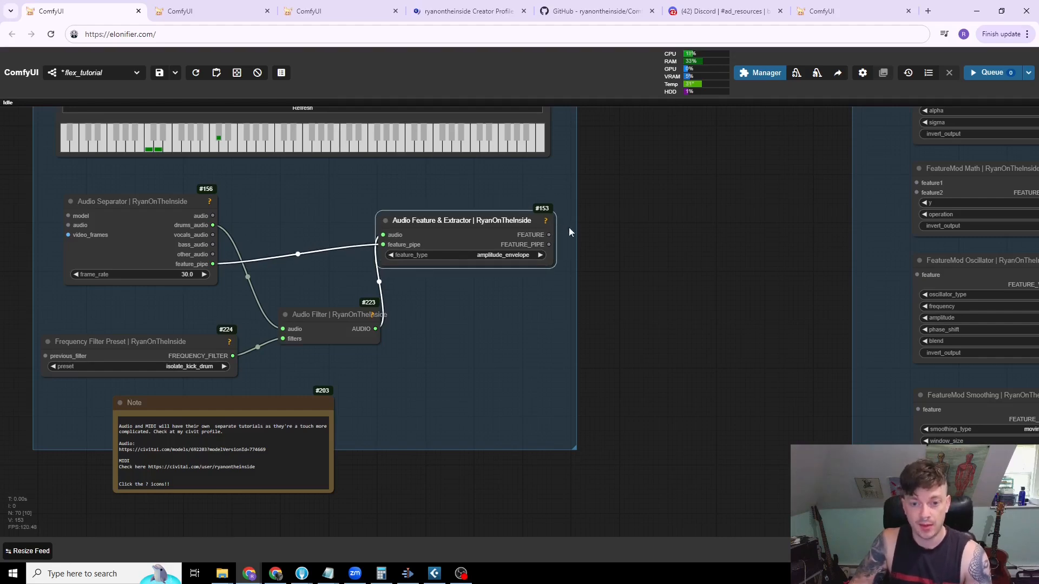
- Nudge the Motion Feature node slightly higher in the Feature group, between the Brightness Feature and MIDI nodes
scroll(602, 274, down, 4)
drag(654, 265, 682, 490)
drag(681, 219, 709, 289)
scroll(249, 300, up, 5)
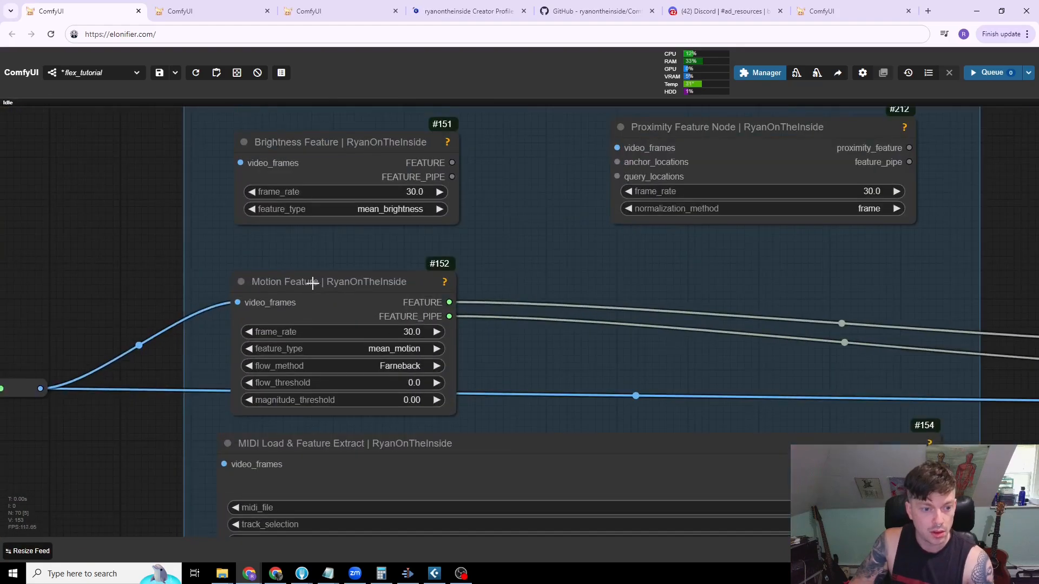
drag(313, 283, 351, 267)
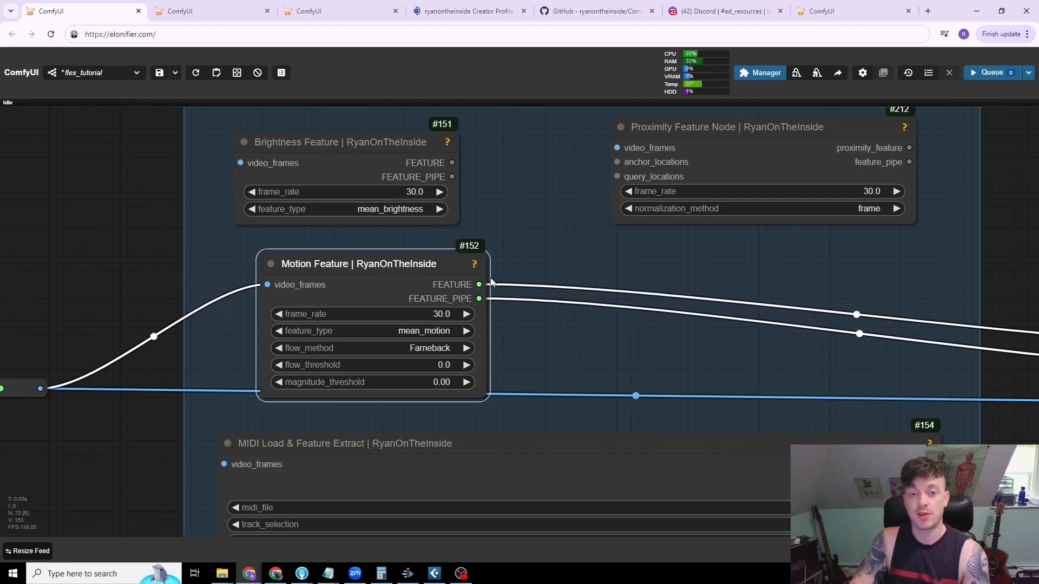
drag(427, 272, 403, 269)
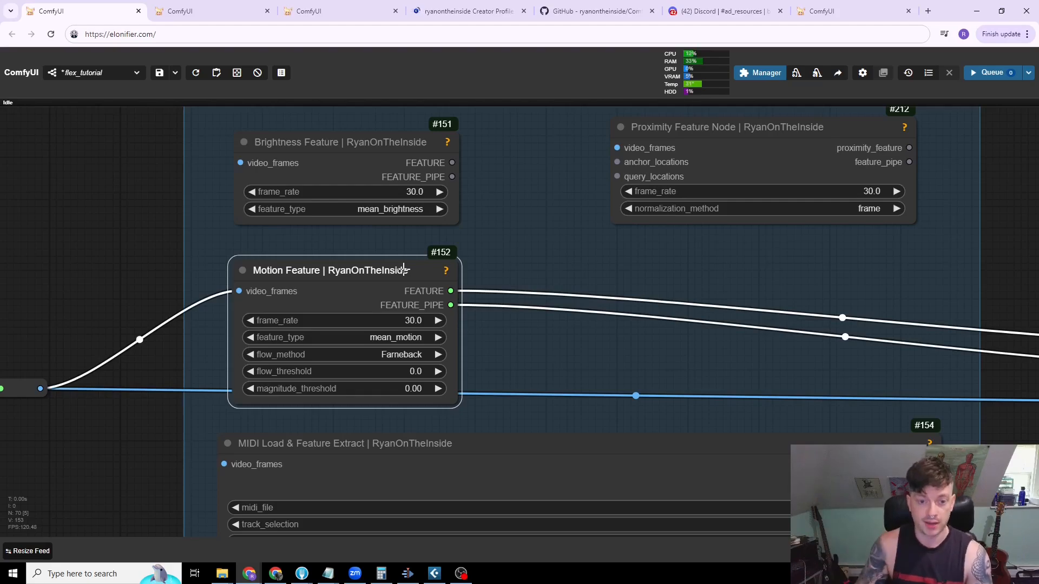
- Open the help description of the Time Feature node at the top of the Feature group
scroll(431, 251, down, 10)
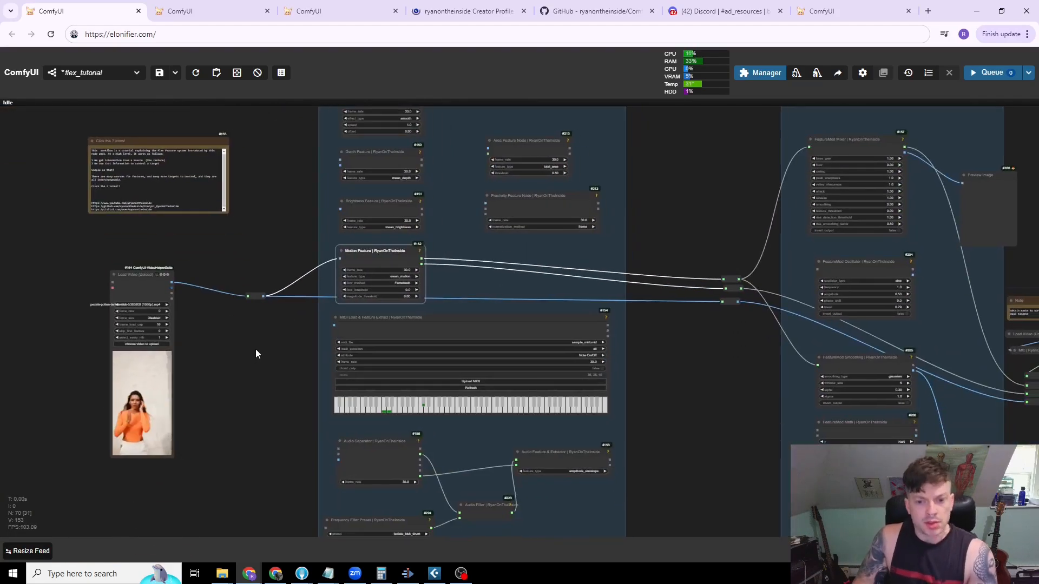
drag(292, 226, 277, 300)
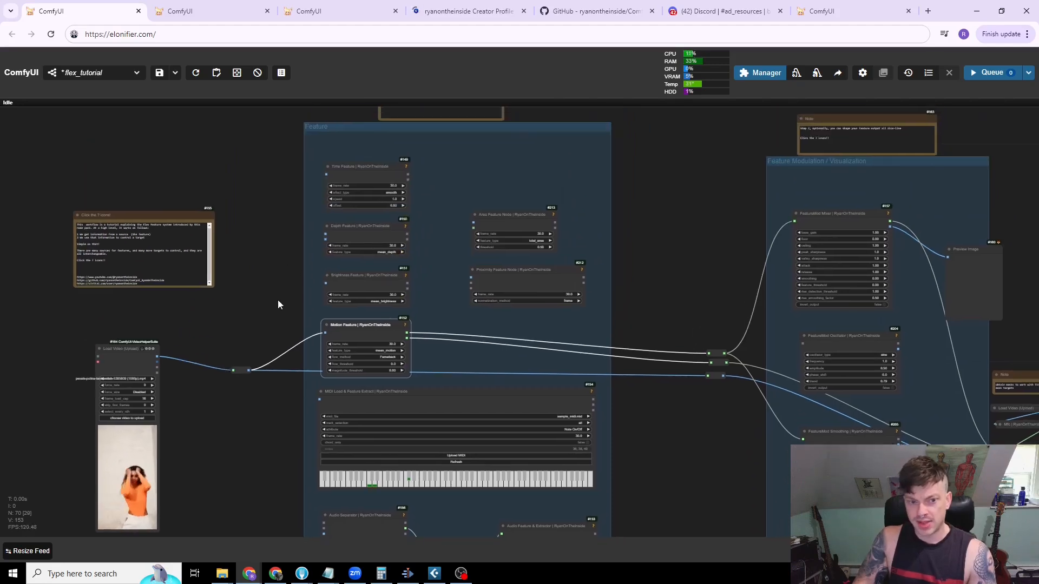
drag(278, 197, 246, 240)
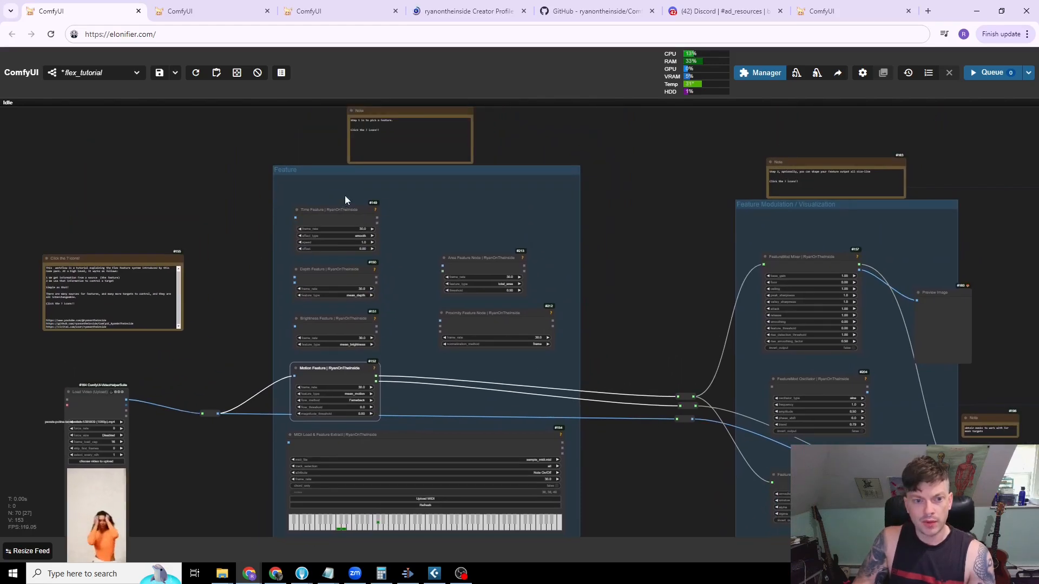
scroll(387, 192, up, 8)
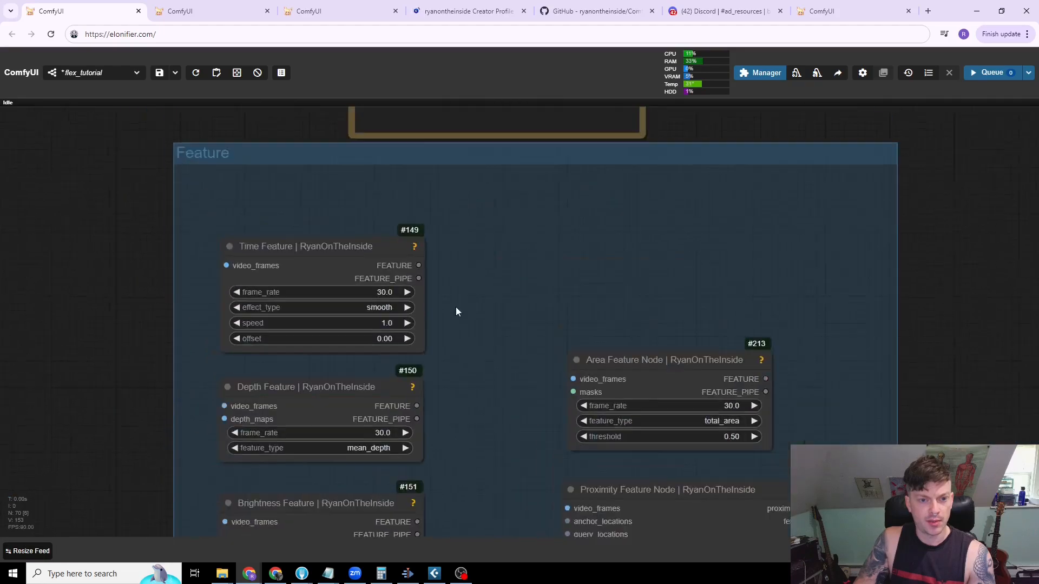
drag(456, 307, 458, 325)
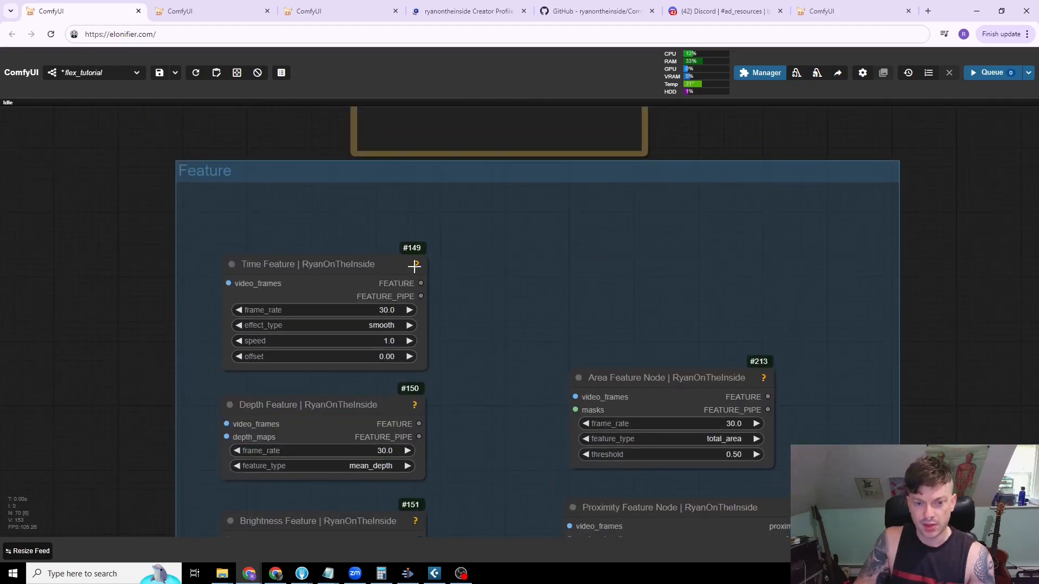
click(414, 265)
click(418, 264)
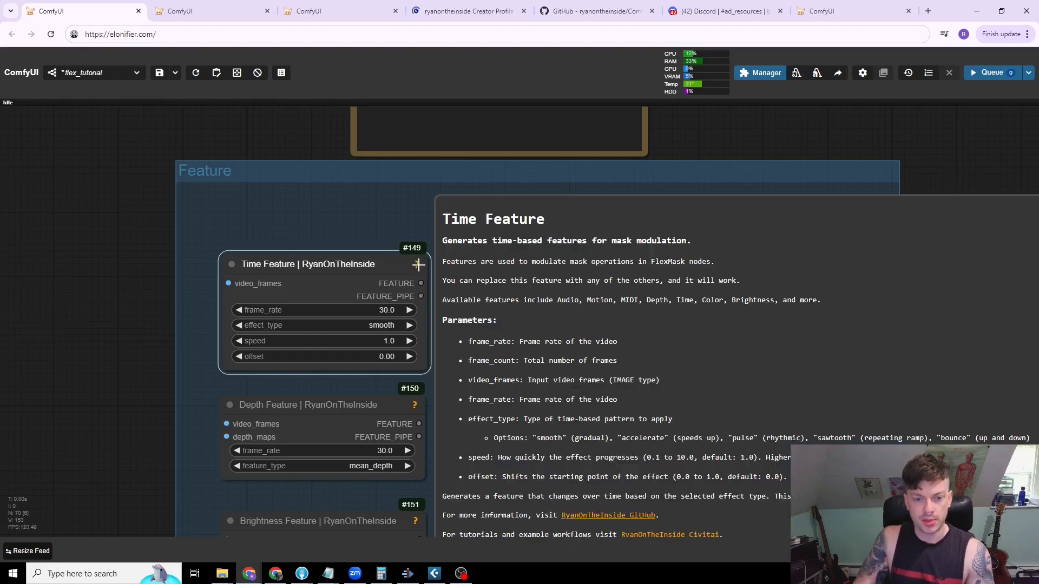
- Shift the Time Feature node slightly up and right, and highlight its help text from the summary through the parameters
scroll(373, 214, down, 1)
drag(358, 210, 268, 160)
drag(288, 196, 304, 186)
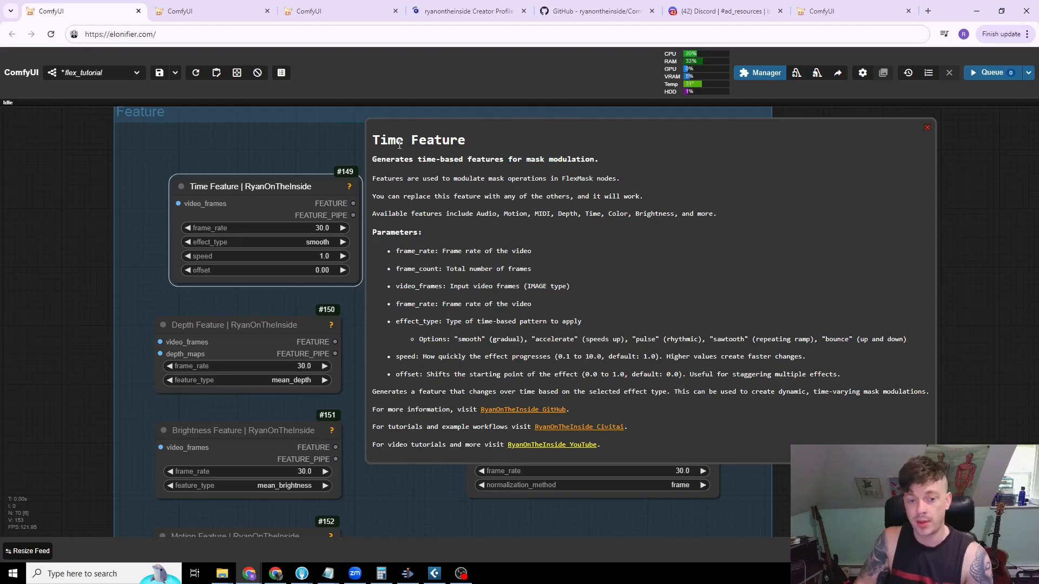
drag(449, 215, 661, 377)
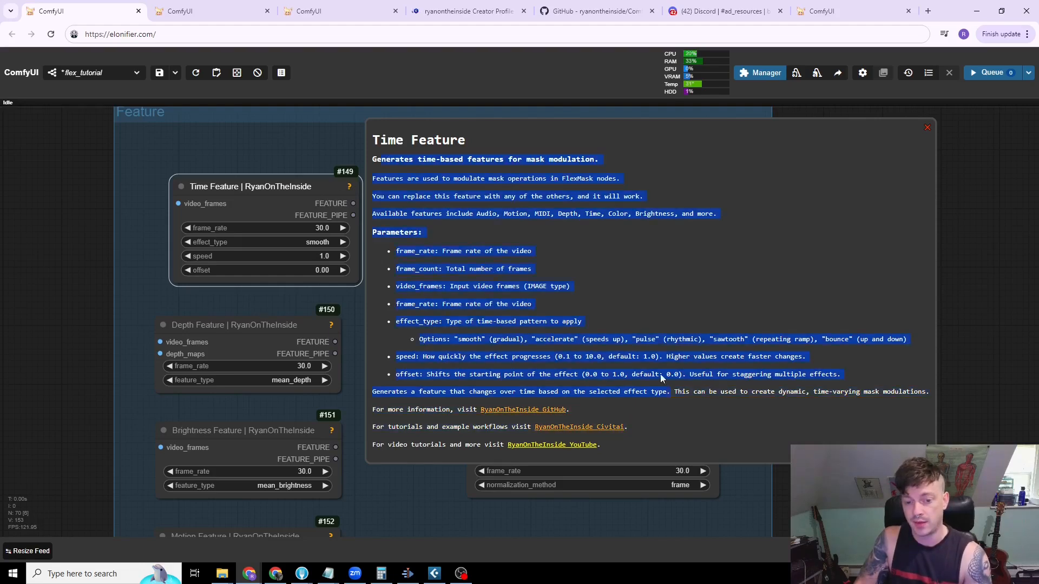
- Close the Time Feature help, move that node back to the group's upper-left corner, and place the Area Feature node level beside it
click(344, 185)
drag(230, 176, 209, 158)
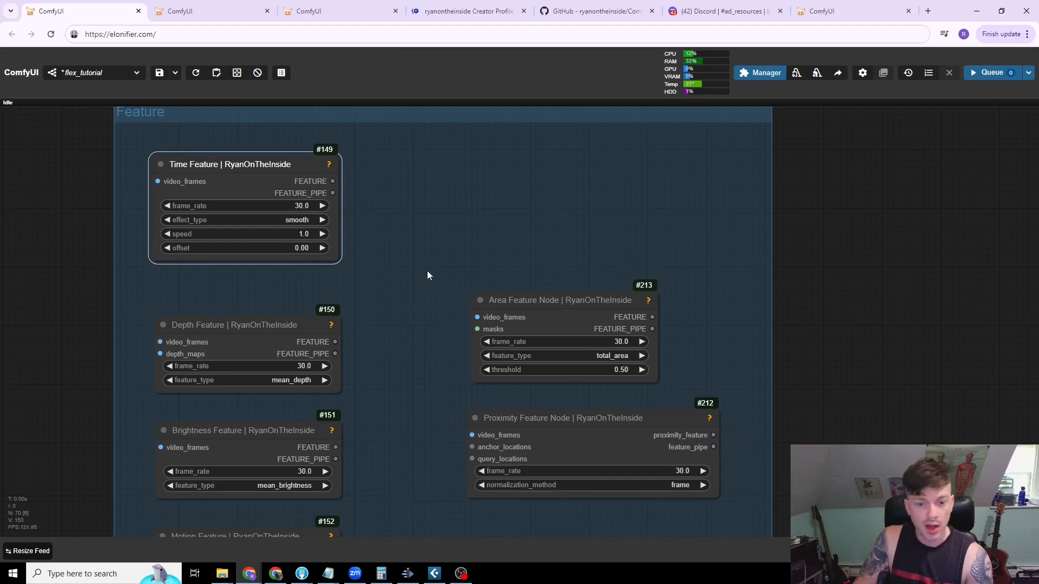
scroll(424, 270, down, 2)
drag(417, 236, 402, 221)
scroll(505, 201, down, 2)
drag(499, 263, 476, 172)
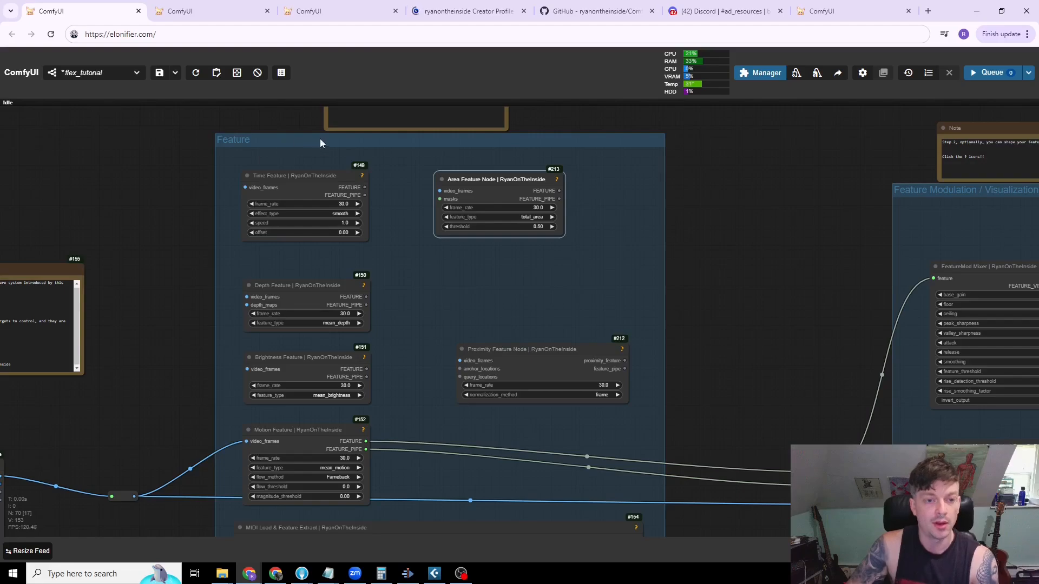
- Switch to the browser tab with the expanded workflow and show its Time Feature and Area Feature nodes up close
click(305, 174)
click(194, 11)
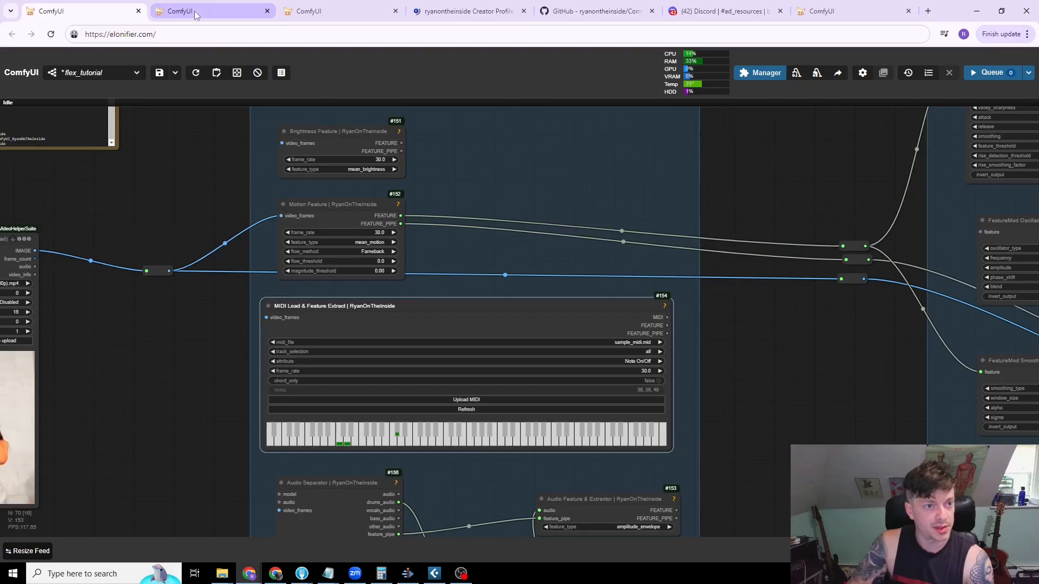
scroll(274, 232, up, 5)
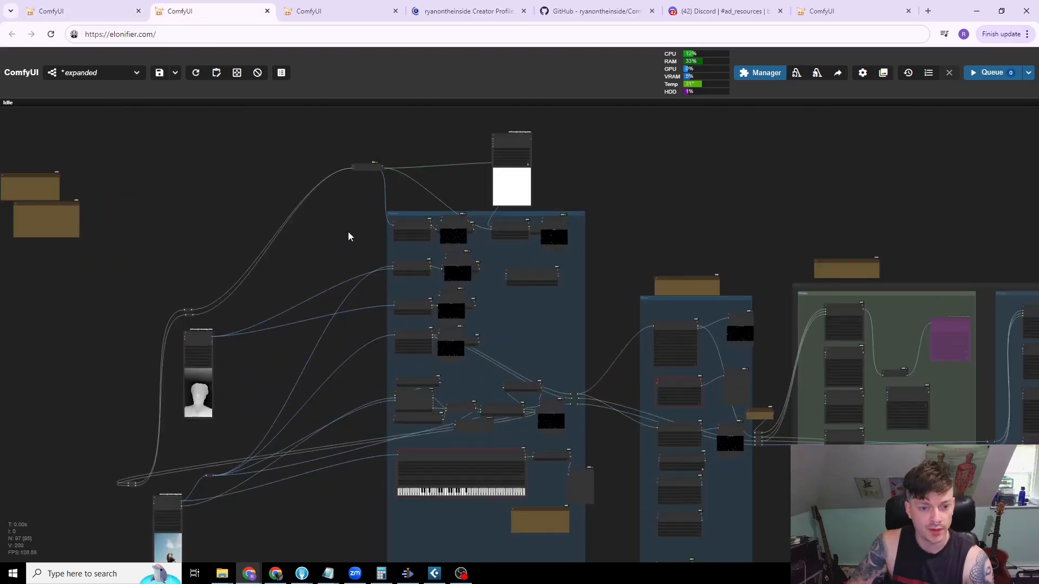
scroll(248, 253, up, 5)
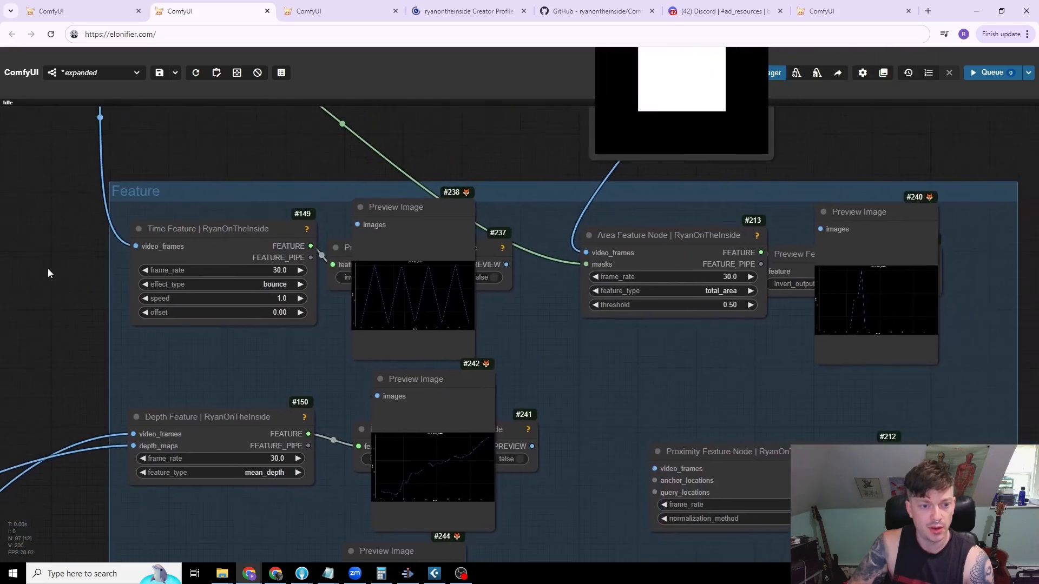
- Shift the Time Feature node left, away from its preview, and look through its effect_type options without changing the selection
drag(238, 228, 212, 242)
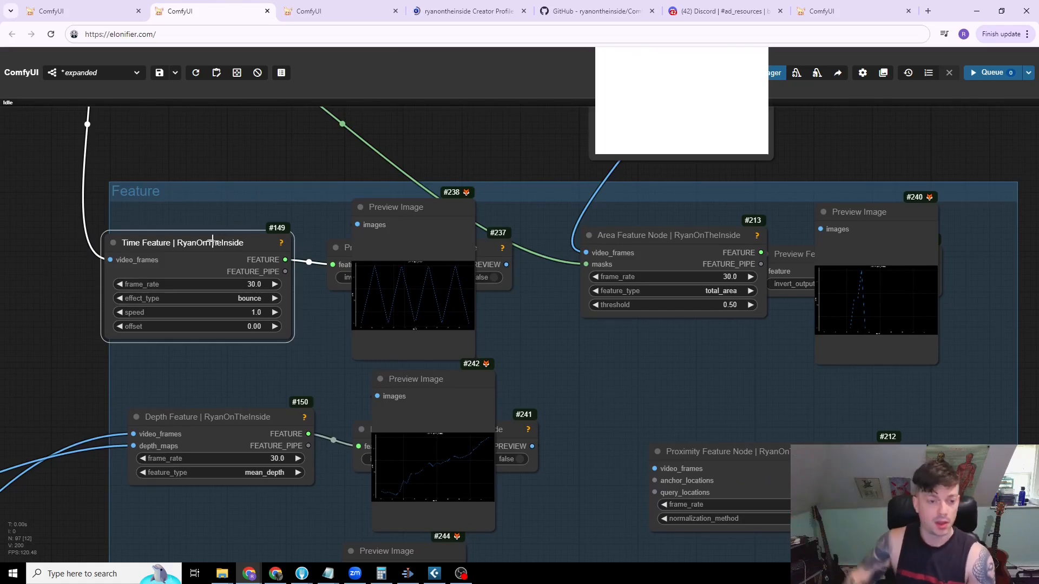
click(187, 298)
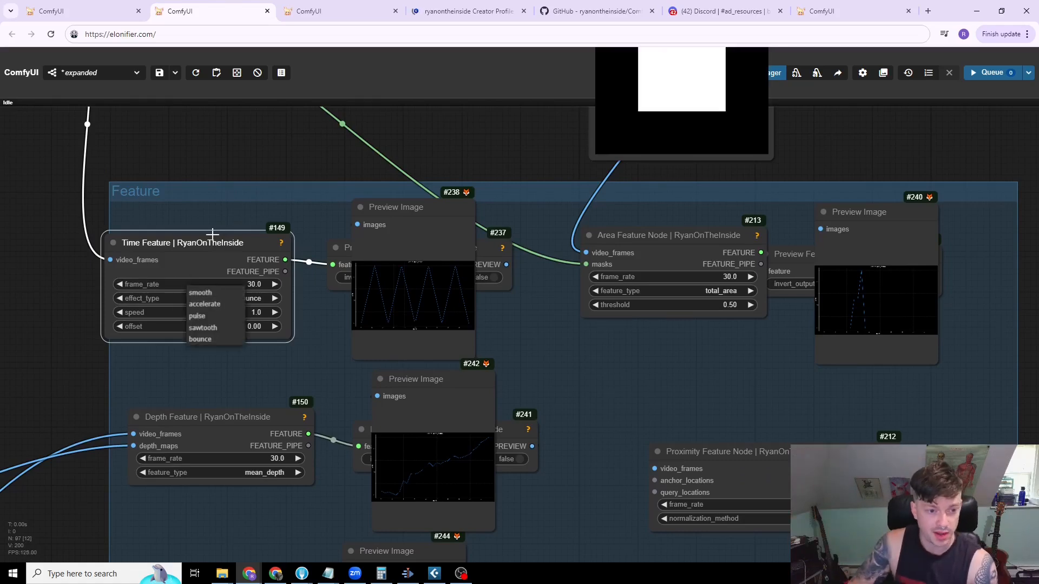
click(422, 219)
- Move the Area Feature node and its Preview Image slightly right, and compare the moving-square animation with the graph
drag(587, 313, 232, 303)
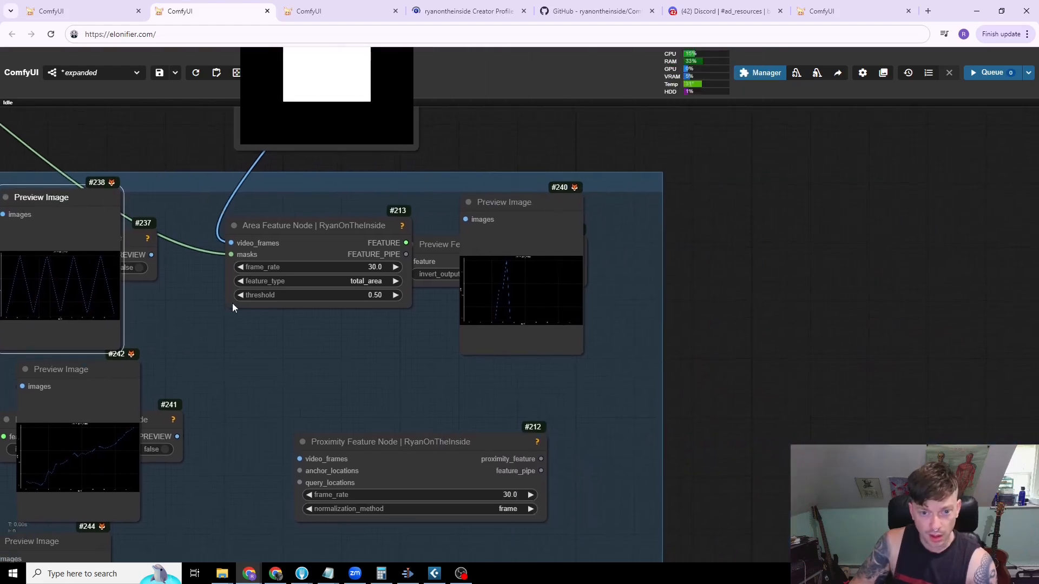
click(320, 225)
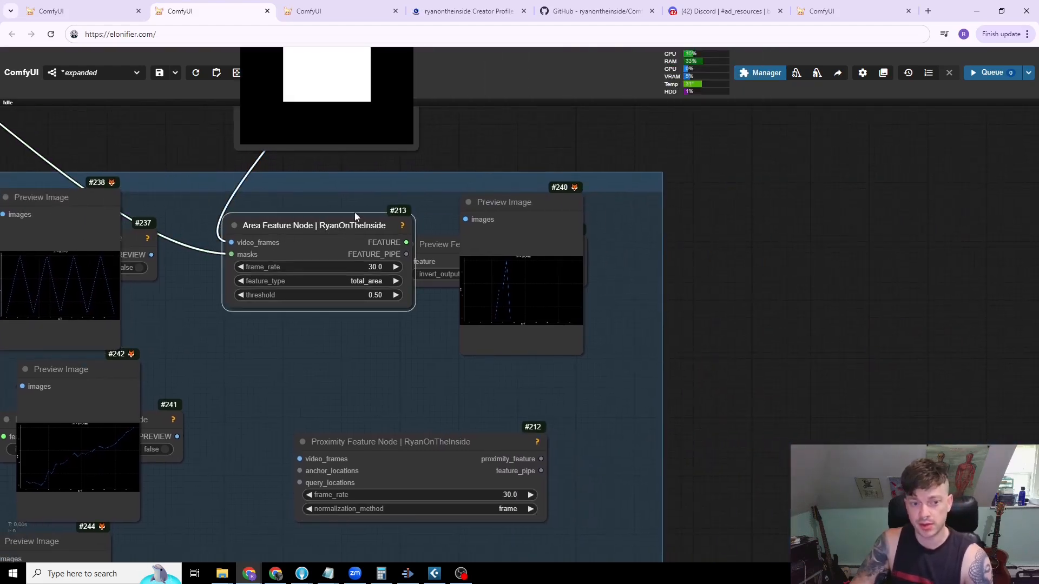
drag(504, 198, 550, 199)
drag(484, 162, 465, 236)
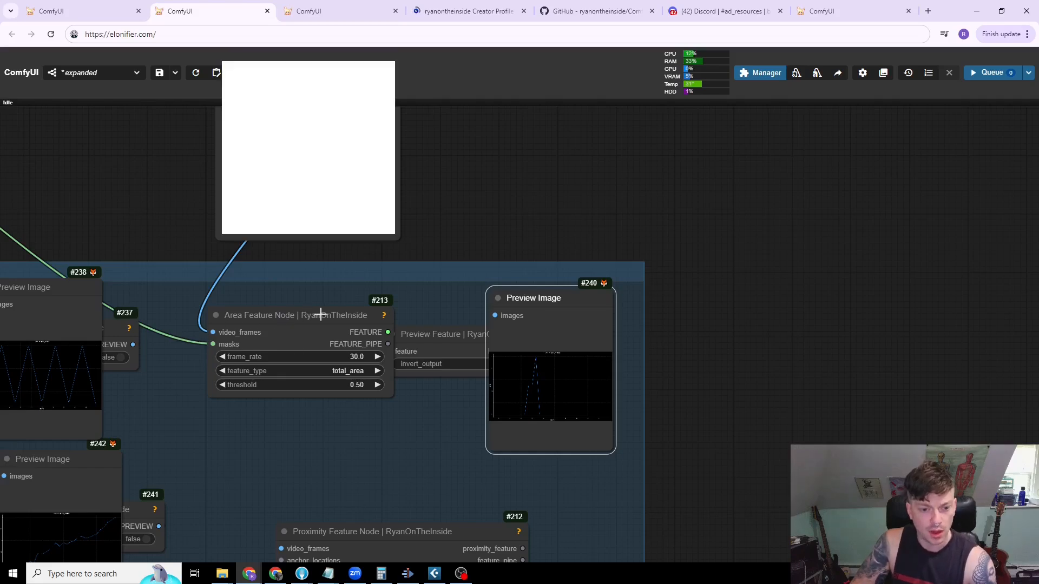
drag(320, 315, 348, 318)
drag(420, 260, 424, 334)
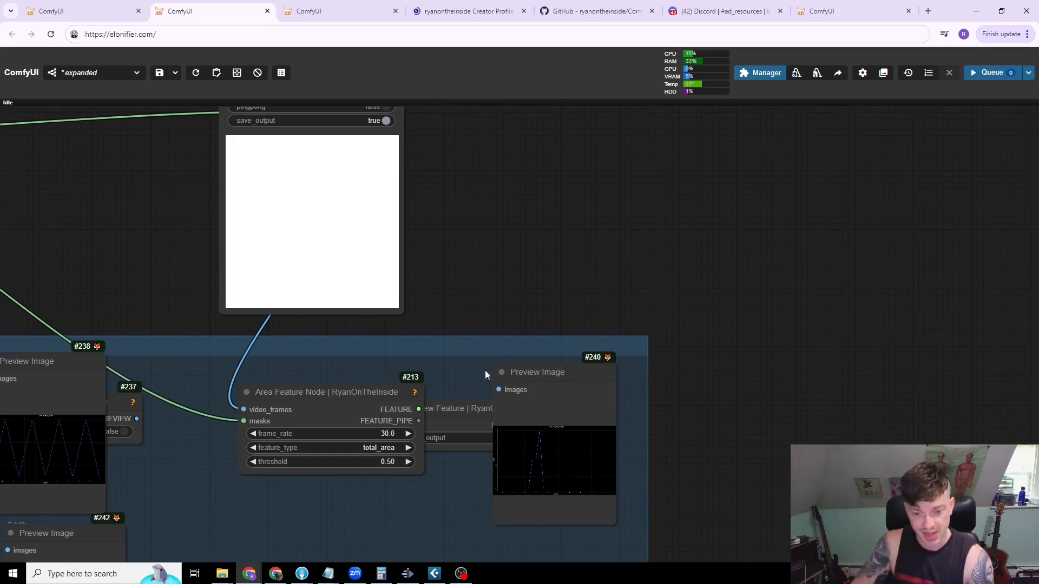
scroll(517, 468, up, 4)
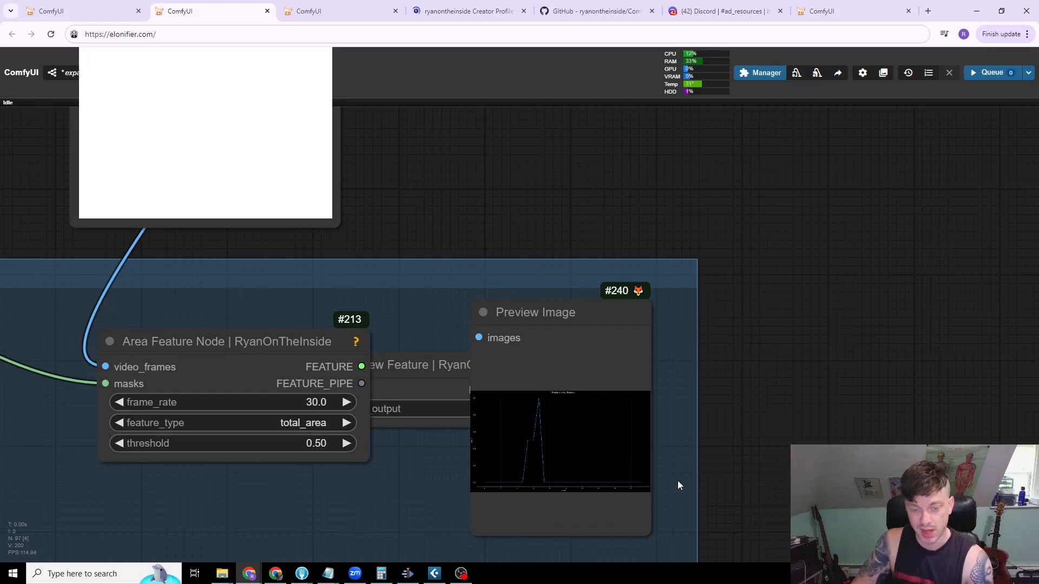
scroll(688, 411, down, 4)
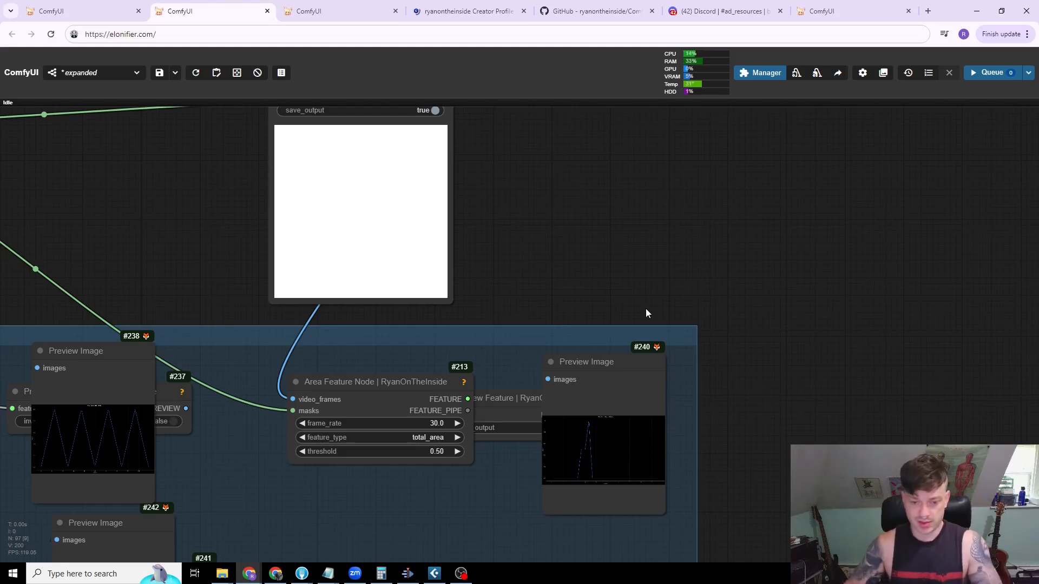
- Move the Load Video node holding the depth video up and closer to the Feature group
scroll(572, 265, down, 5)
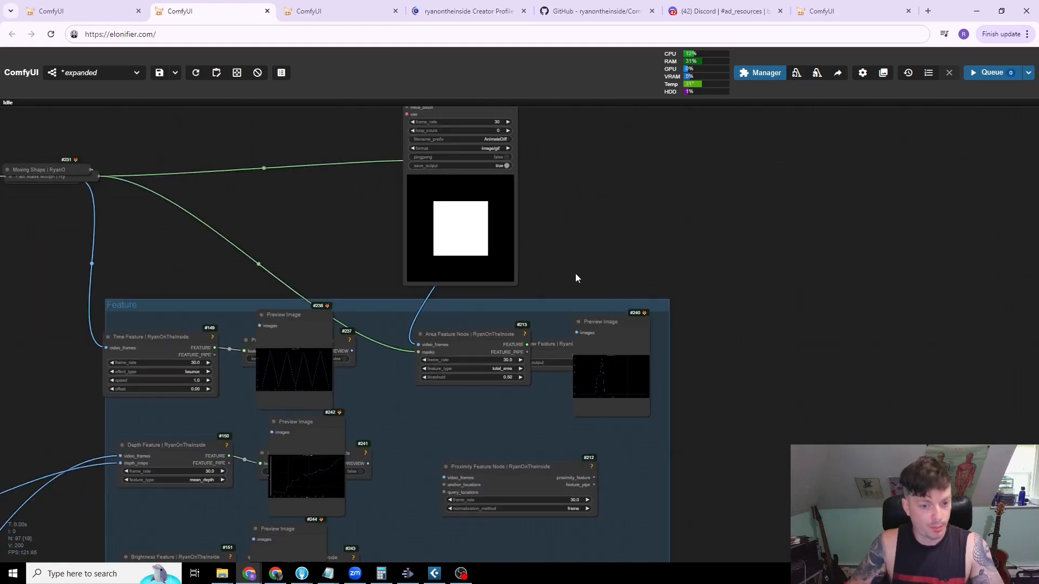
scroll(309, 365, up, 5)
mouse_move(304, 250)
mouse_down()
mouse_move(296, 261)
mouse_move(306, 257)
mouse_up()
scroll(108, 414, down, 5)
drag(68, 426, 352, 292)
drag(233, 396, 344, 305)
scroll(344, 306, down, 5)
drag(166, 278, 285, 376)
scroll(328, 329, up, 5)
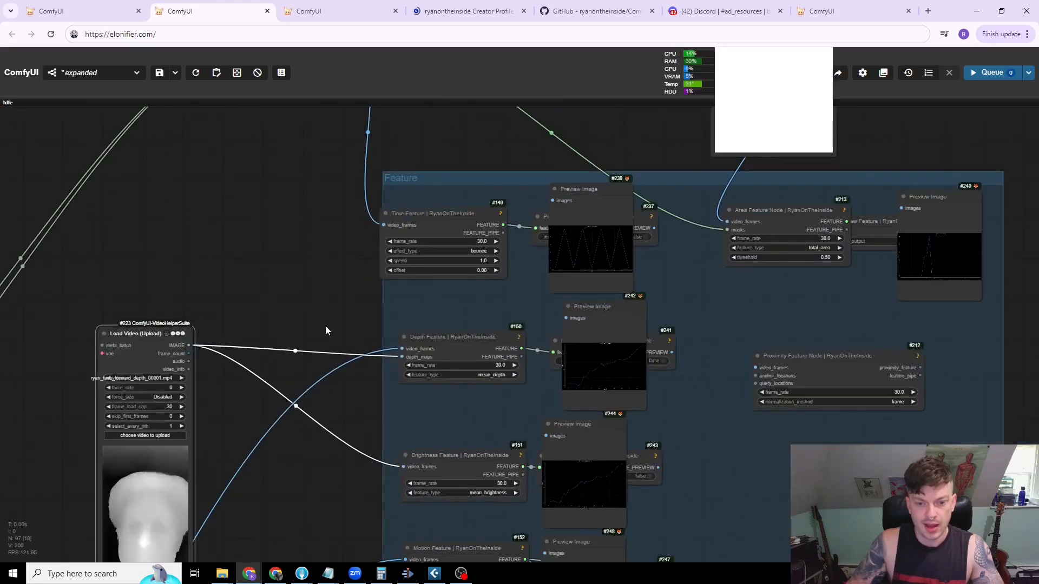
- Examine the Depth Feature node with its mean_depth setting and the graph in its Preview Image
scroll(328, 329, up, 5)
drag(327, 329, 145, 211)
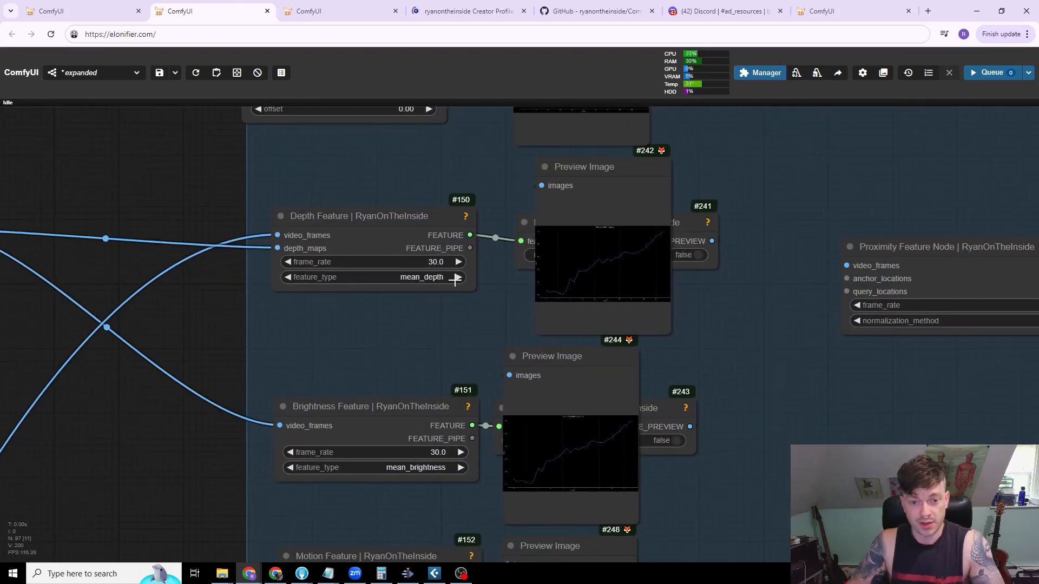
click(427, 278)
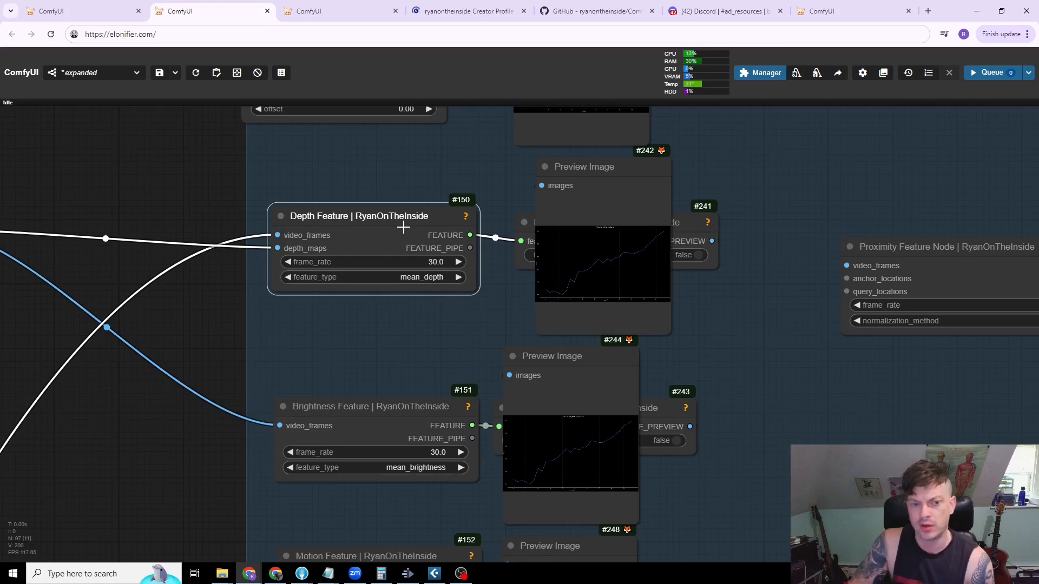
drag(421, 341, 368, 295)
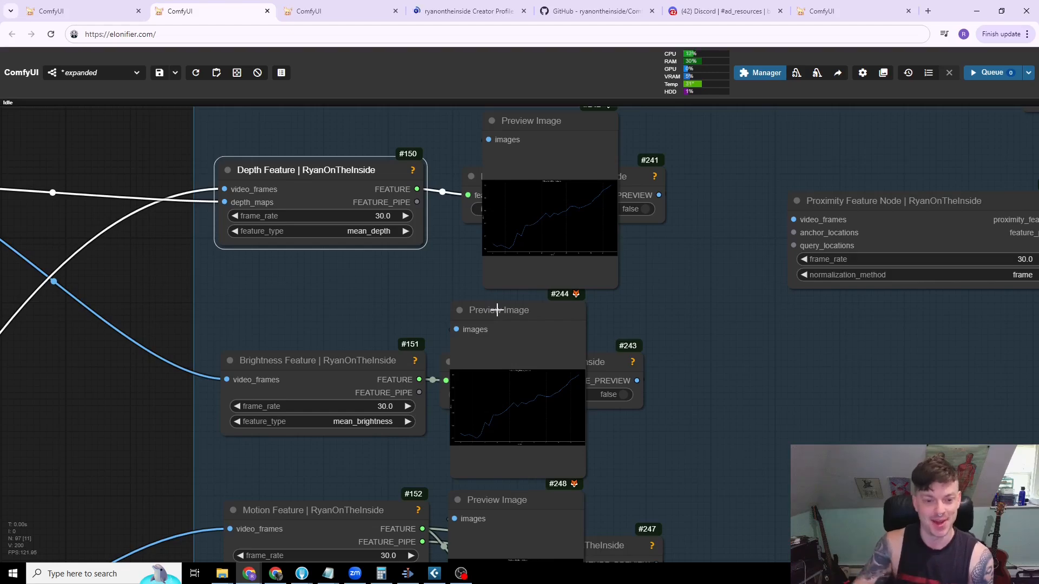
- Nudge the Brightness Feature node slightly up and raise the Load Video node that feeds it the depth video
mouse_move(331, 359)
mouse_down()
mouse_move(319, 356)
mouse_move(332, 359)
mouse_move(331, 349)
mouse_up()
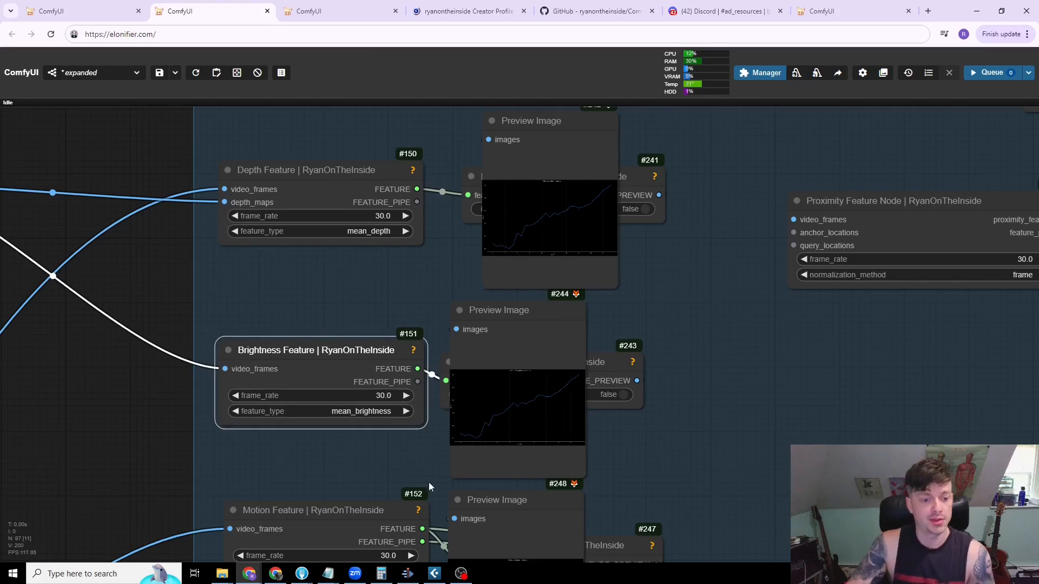
drag(140, 384, 564, 470)
drag(311, 281, 301, 187)
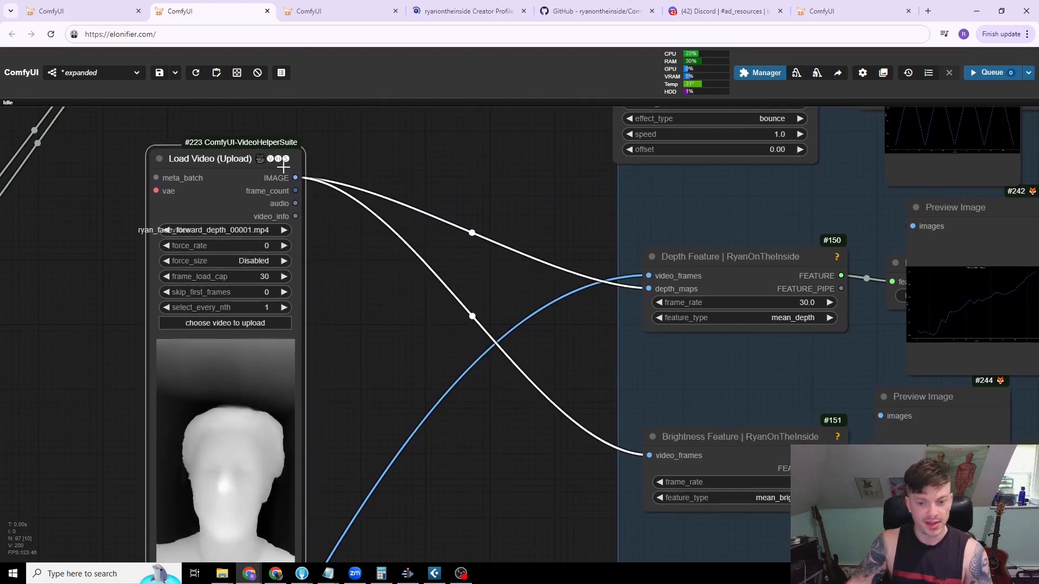
drag(494, 463, 402, 400)
drag(126, 126, 116, 144)
drag(386, 388, 299, 362)
- Examine the Brightness Feature node's preview graph against the Depth Feature's graph
click(541, 378)
drag(345, 425, 0, 436)
scroll(135, 420, up, 3)
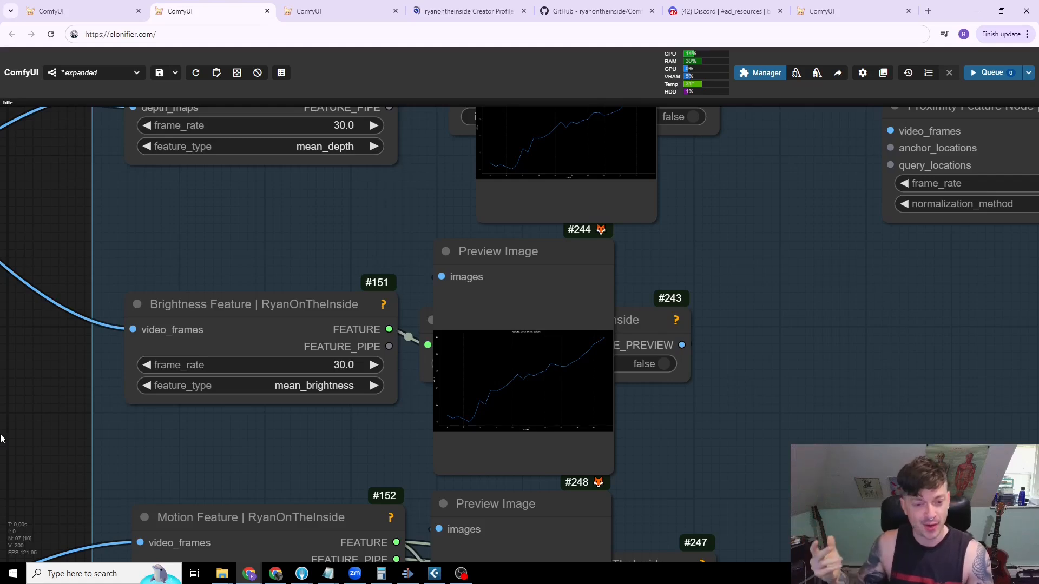
drag(724, 465, 722, 343)
scroll(722, 343, down, 3)
- Inspect the Motion Feature node and trace its video_frames input back toward the source video
drag(774, 320, 647, 245)
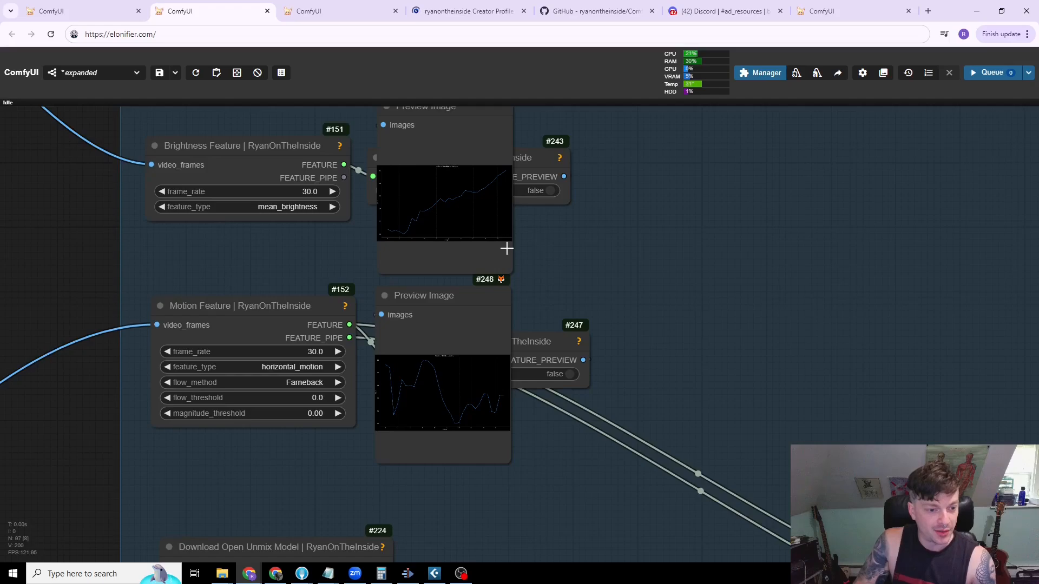
click(247, 314)
drag(93, 482, 329, 317)
scroll(98, 441, down, 6)
drag(281, 370, 378, 251)
drag(228, 344, 256, 475)
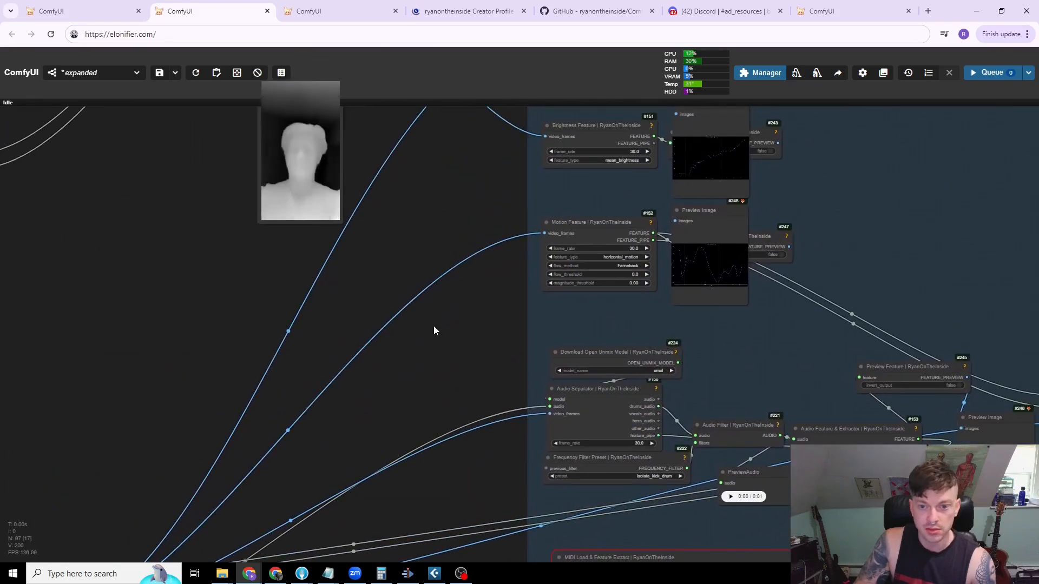
drag(452, 263, 199, 359)
- Review the Motion Feature node's feature_type options and choose horizontal_motion
scroll(400, 276, up, 4)
scroll(336, 327, up, 4)
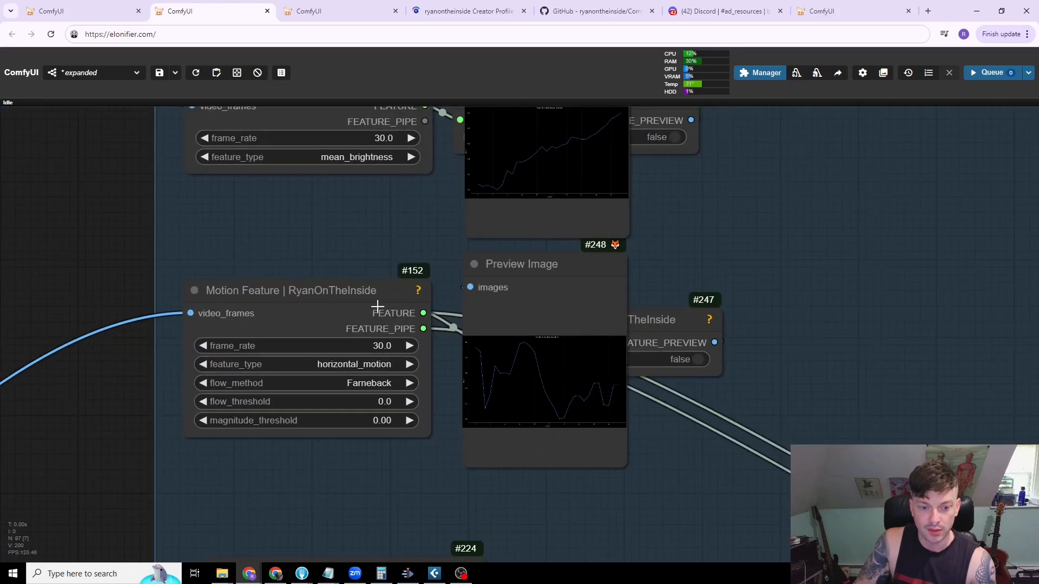
click(349, 373)
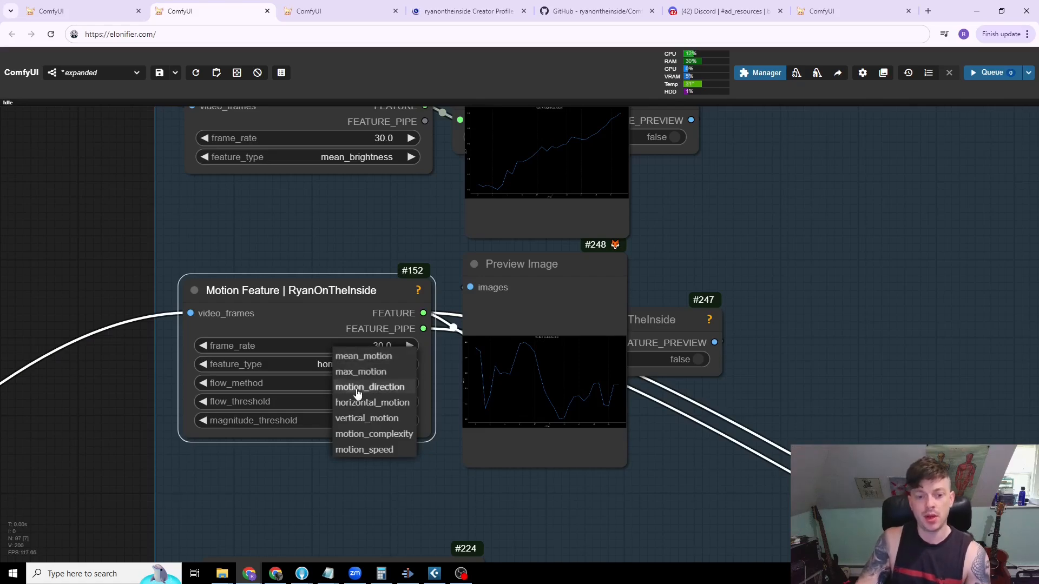
click(372, 403)
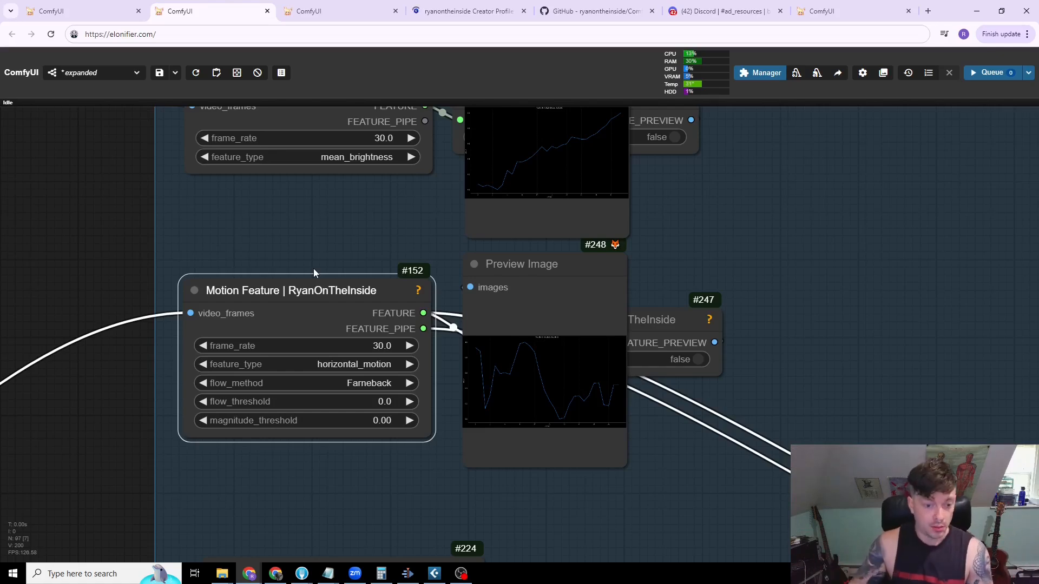
- Spread out the audio nodes: shift Download Open Unmix Model up-left, Audio Separator up, and Audio Feature & Extractor up-right
scroll(392, 380, down, 4)
mouse_move(455, 432)
mouse_down()
mouse_move(371, 395)
mouse_move(501, 467)
mouse_up()
mouse_move(558, 516)
mouse_down()
mouse_move(521, 383)
mouse_move(484, 380)
mouse_move(461, 322)
mouse_up()
drag(494, 374, 451, 292)
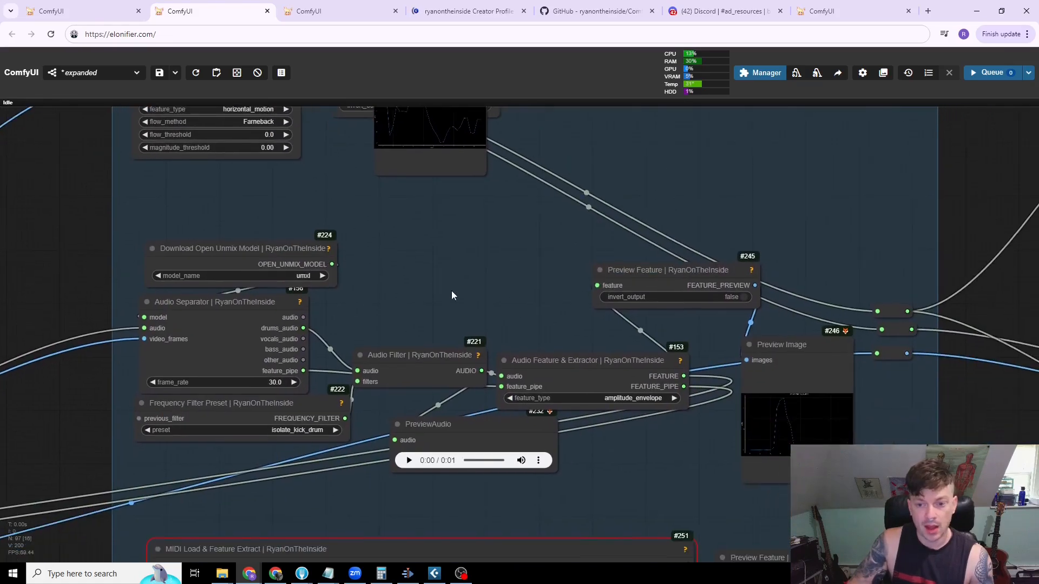
drag(277, 263, 234, 237)
drag(227, 325, 223, 300)
drag(621, 368, 650, 347)
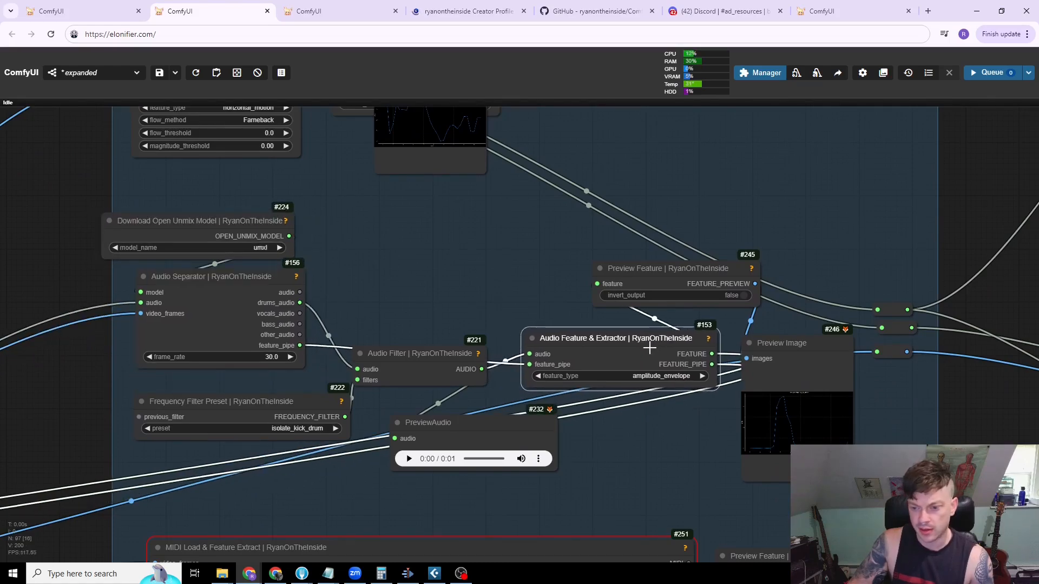
- Examine the amplitude_envelope graph of the audio feature and play the isolated kick drum clip in PreviewAudio
drag(689, 468, 447, 433)
scroll(542, 398, up, 5)
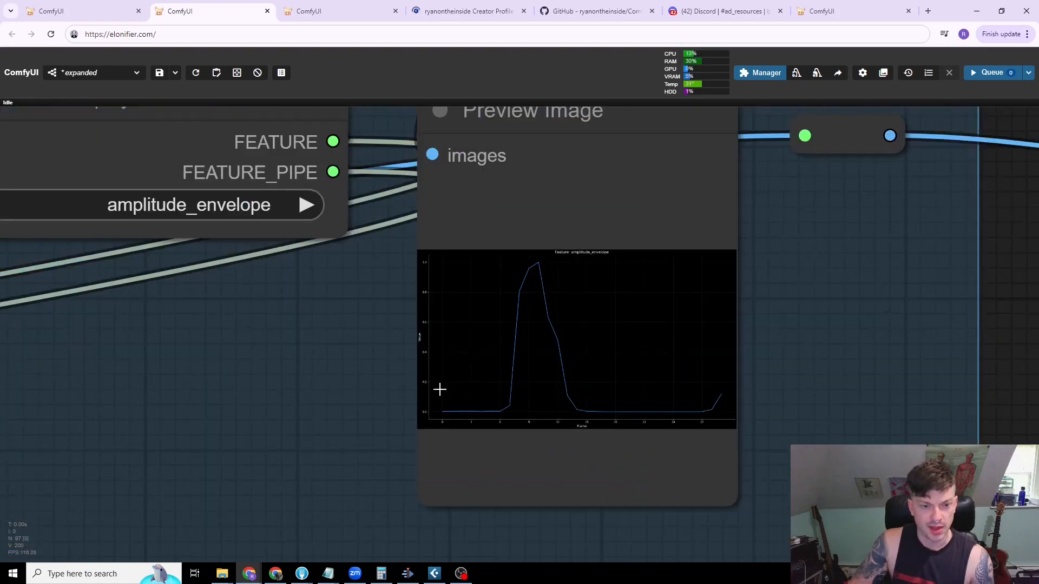
scroll(572, 332, down, 5)
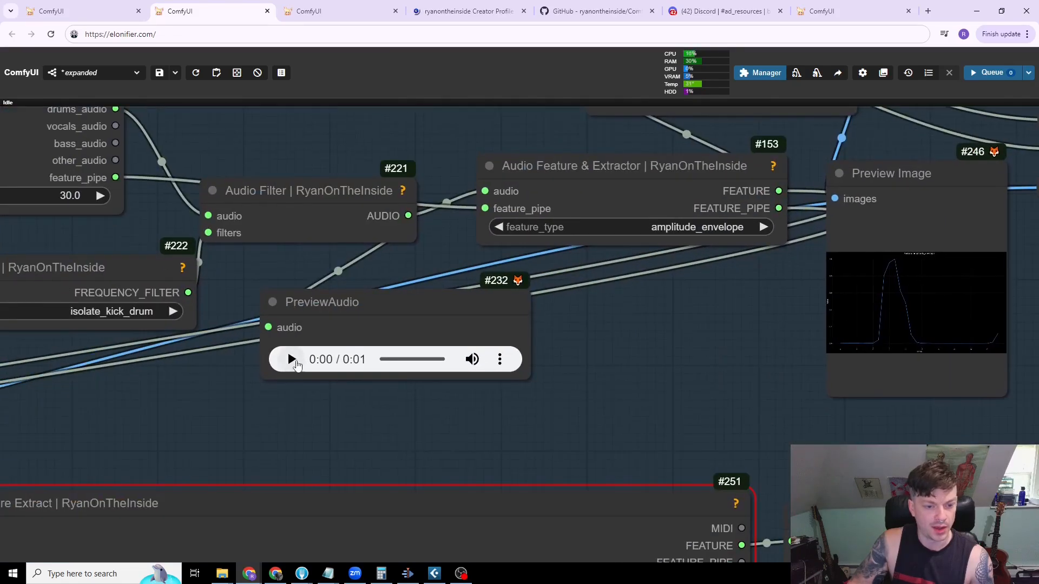
click(291, 359)
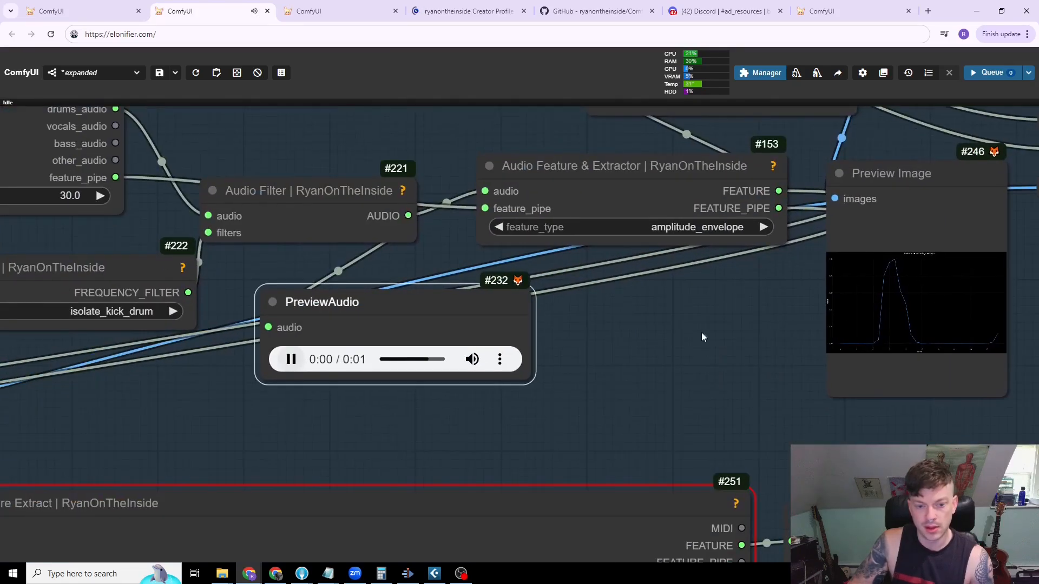
drag(700, 332, 430, 362)
- Recreate the red-outlined MIDI Load & Feature Extract node below the audio nodes
drag(460, 458, 567, 323)
scroll(567, 322, down, 4)
drag(393, 361, 441, 277)
drag(406, 232, 513, 204)
drag(442, 252, 437, 236)
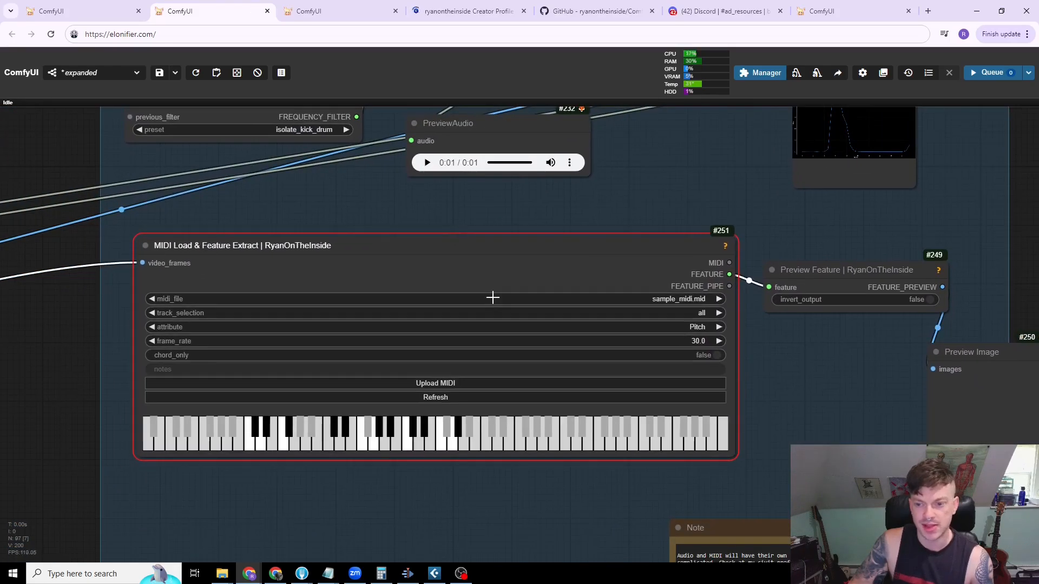
right_click(464, 239)
click(528, 468)
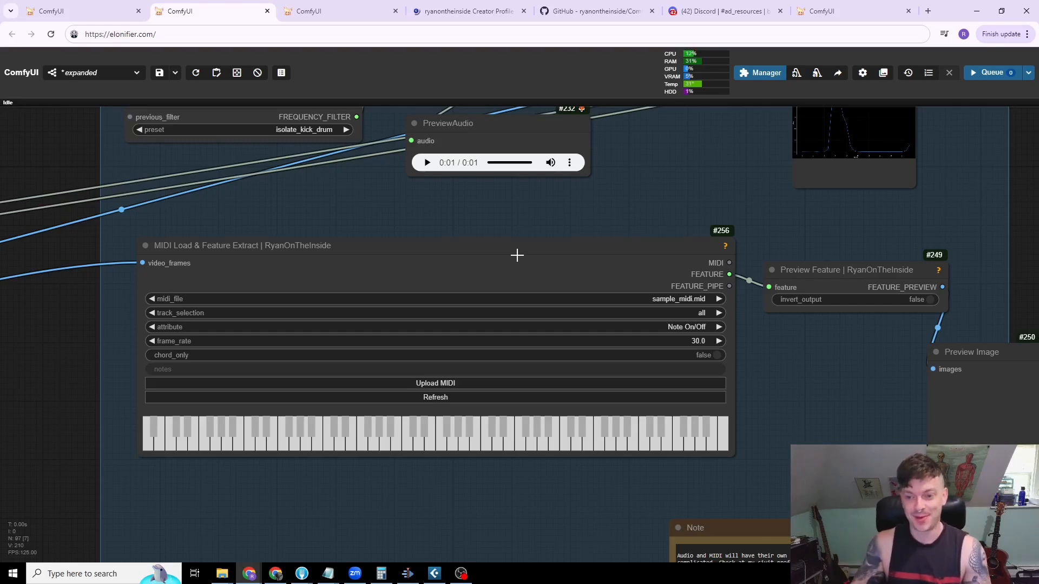
scroll(489, 250, down, 2)
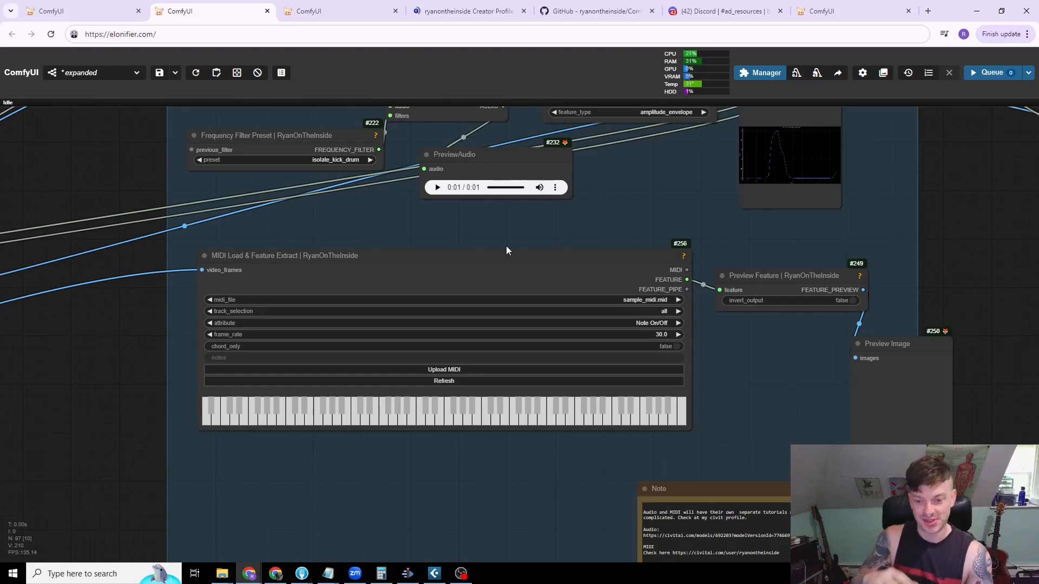
scroll(507, 250, down, 2)
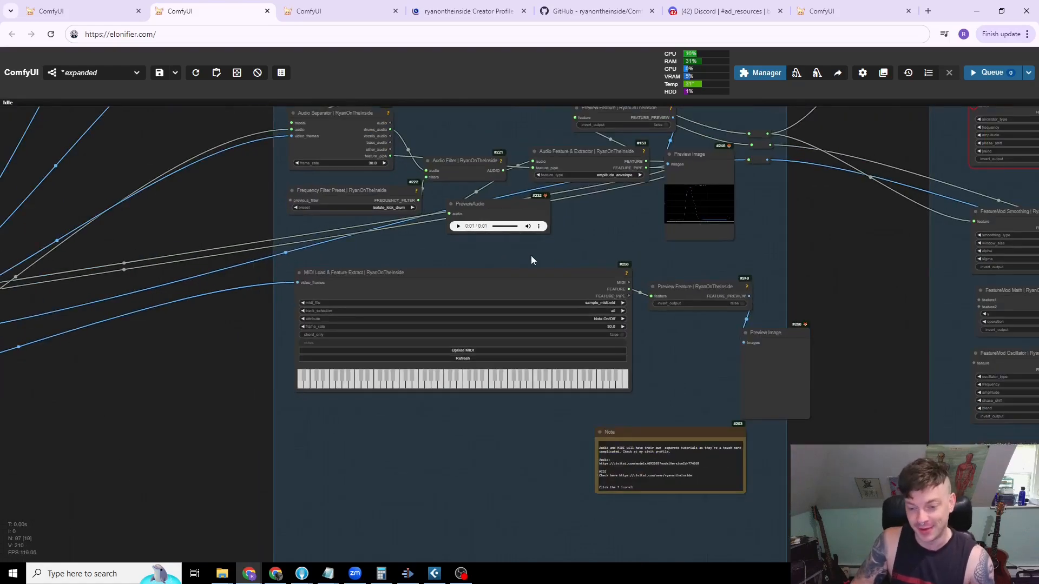
- Look over the group layout of the whole expanded workflow and of the flex_tutorial workflow
scroll(773, 255, down, 4)
drag(765, 250, 607, 357)
scroll(675, 308, down, 6)
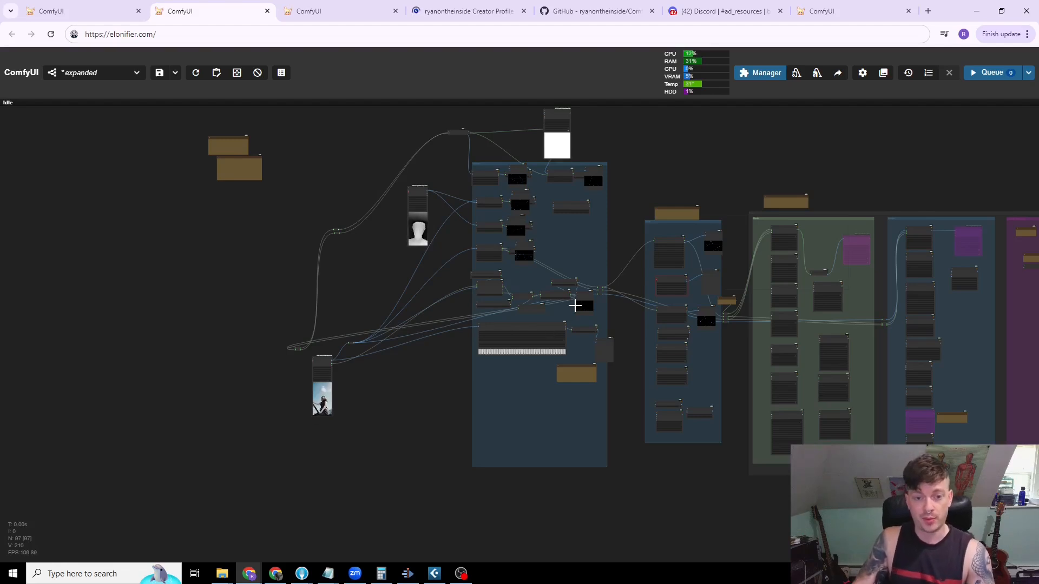
drag(676, 152, 347, 143)
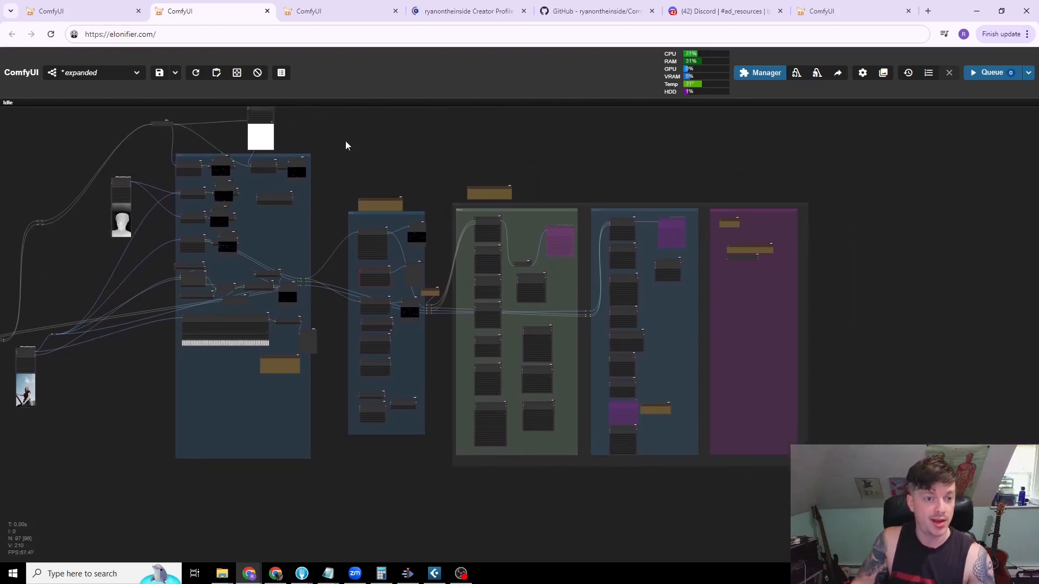
scroll(336, 148, down, 1)
click(65, 11)
scroll(392, 251, down, 5)
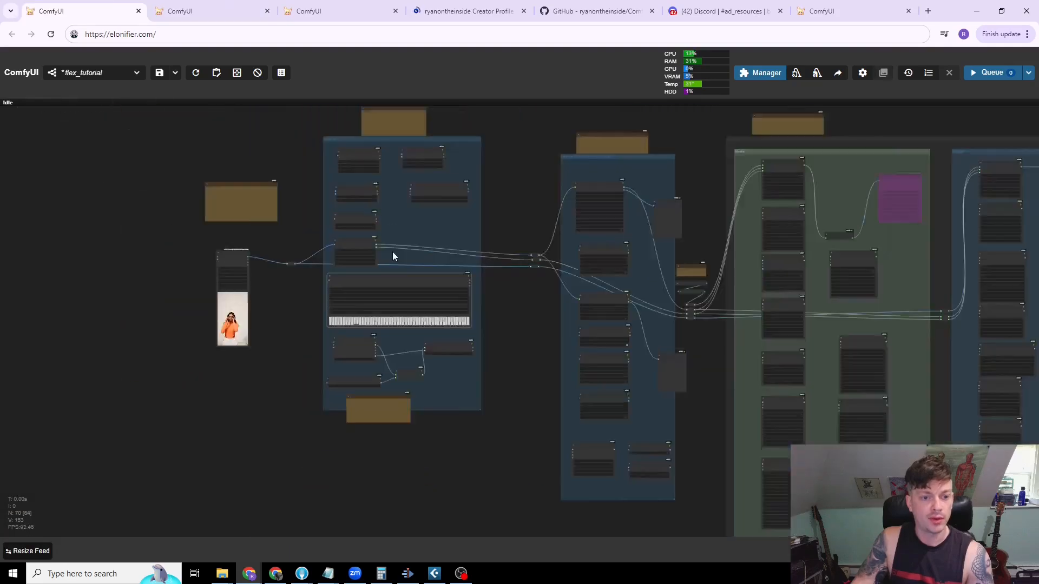
drag(501, 167, 339, 160)
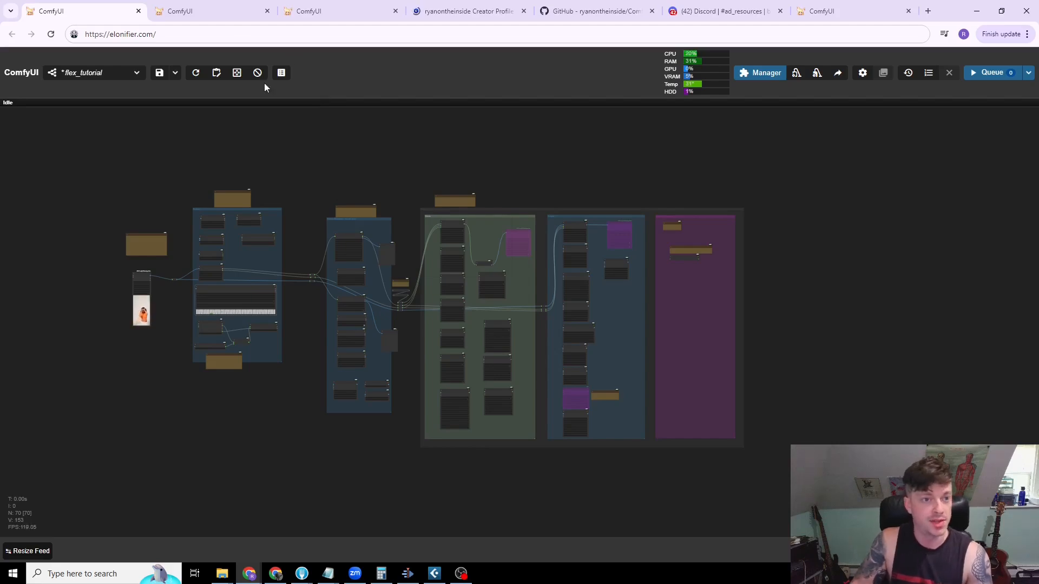
- Switch to the expanded2 workflow and nudge the FeatureMod Mixer node slightly right inside the Mixer group
click(330, 11)
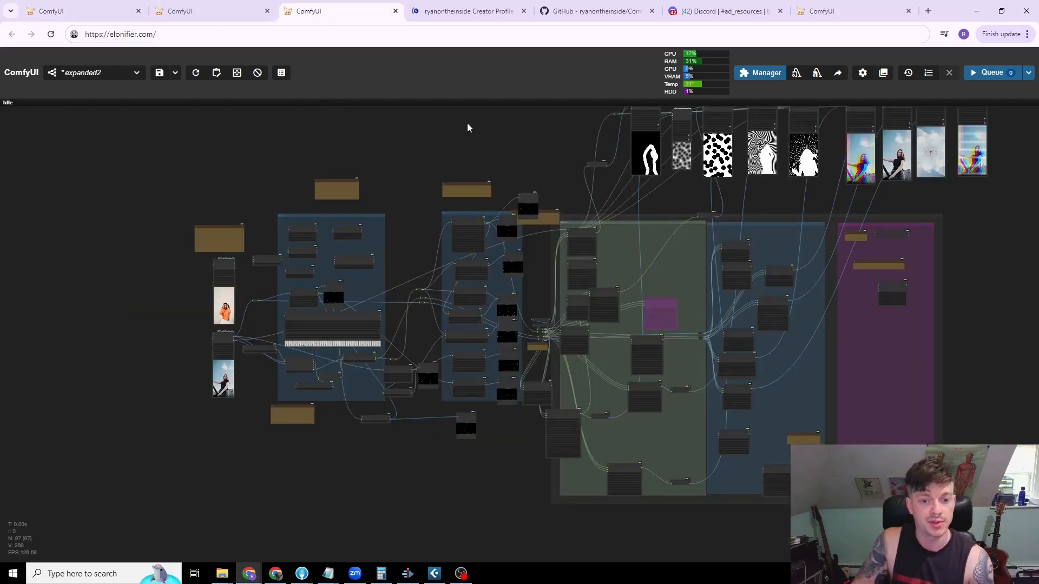
scroll(422, 168, up, 7)
drag(431, 180, 479, 109)
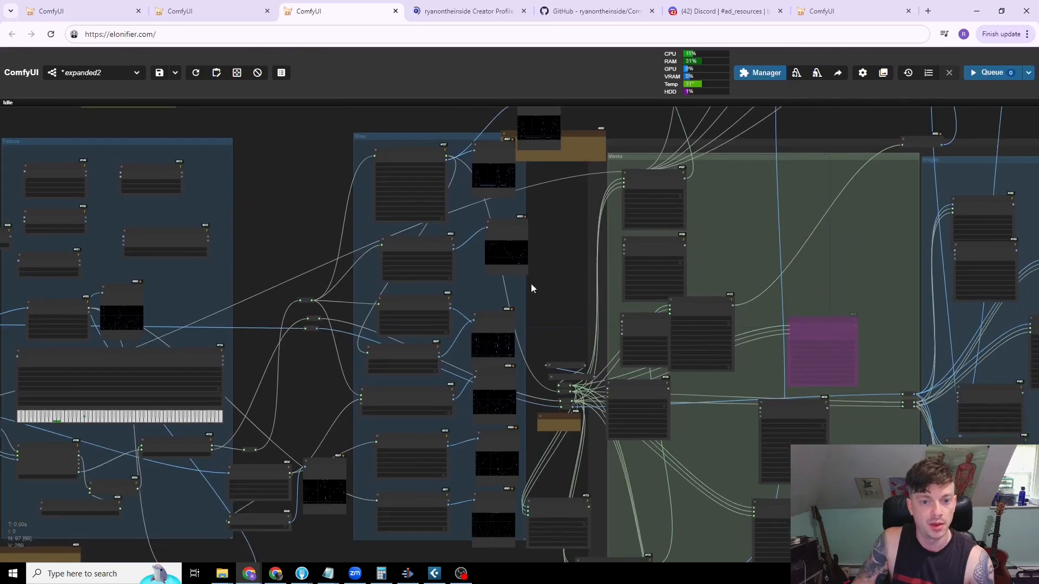
drag(524, 285, 601, 315)
scroll(379, 144, up, 6)
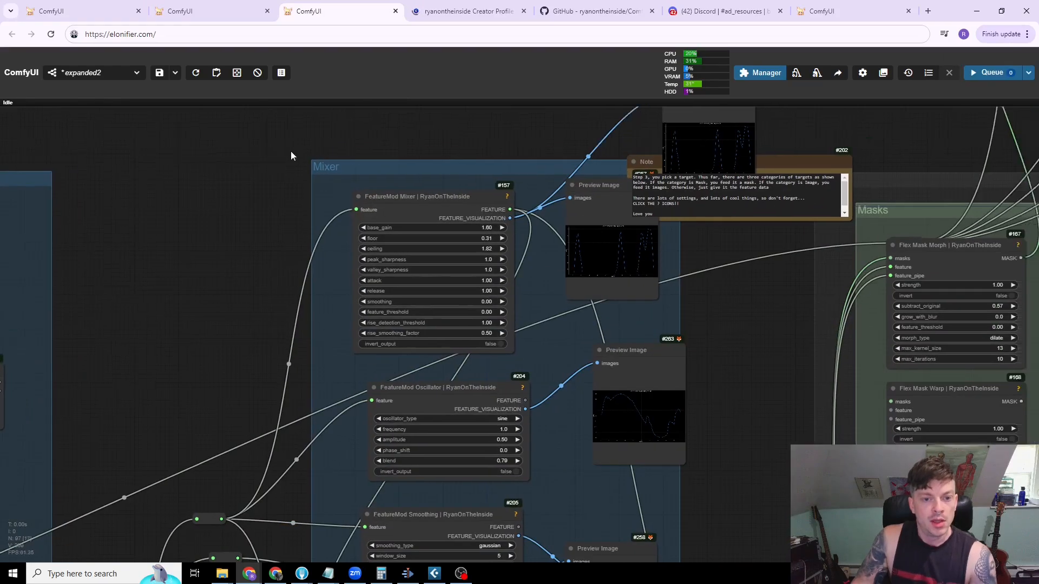
drag(315, 143, 255, 174)
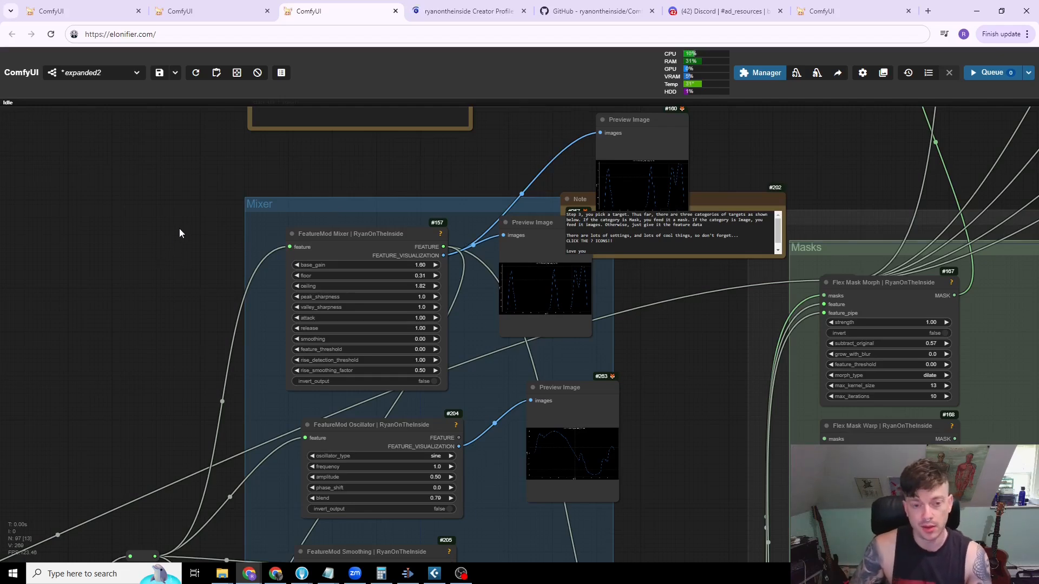
scroll(180, 231, down, 3)
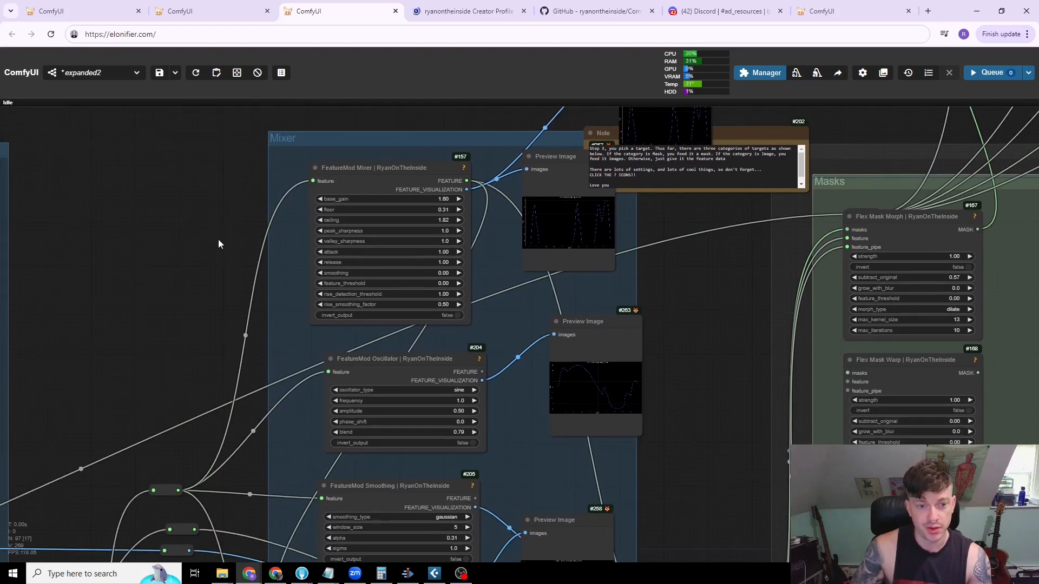
drag(219, 239, 183, 277)
click(345, 221)
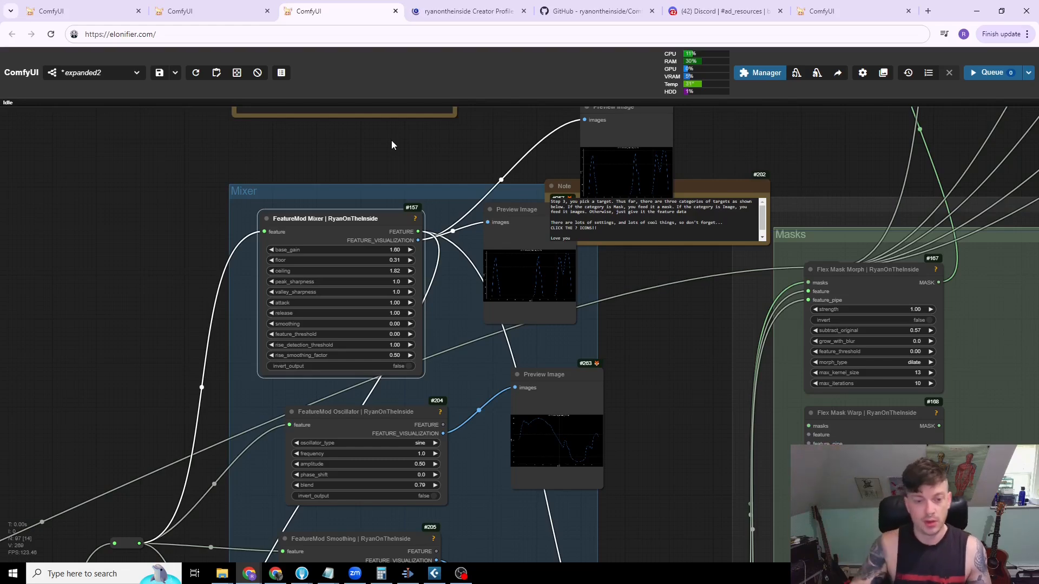
drag(330, 222, 346, 220)
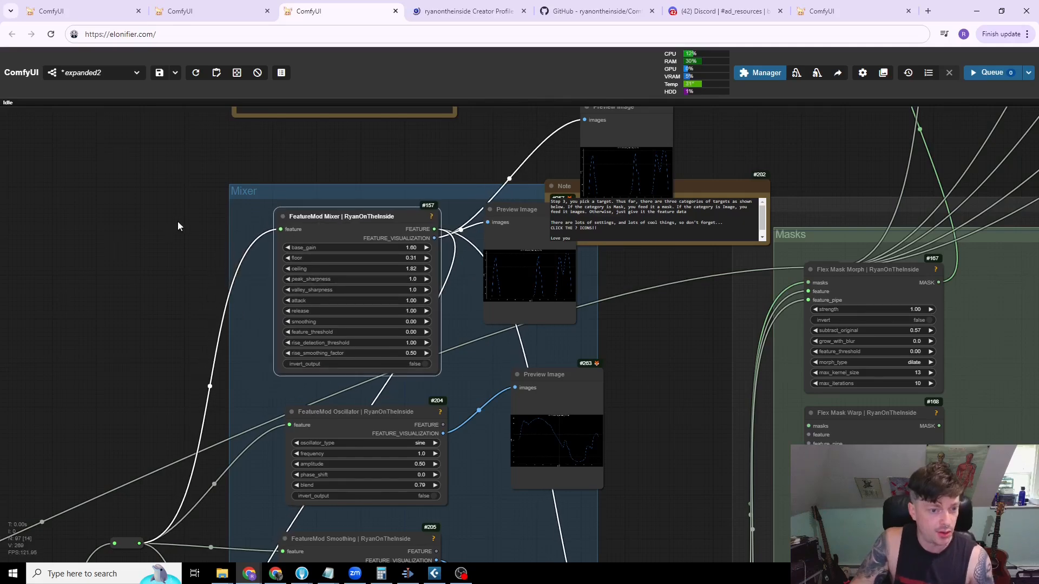
- Compare the FeatureMod Mixer's base_gain with the peak values in its Processed_amplitude_envelope preview graph
scroll(203, 168, up, 8)
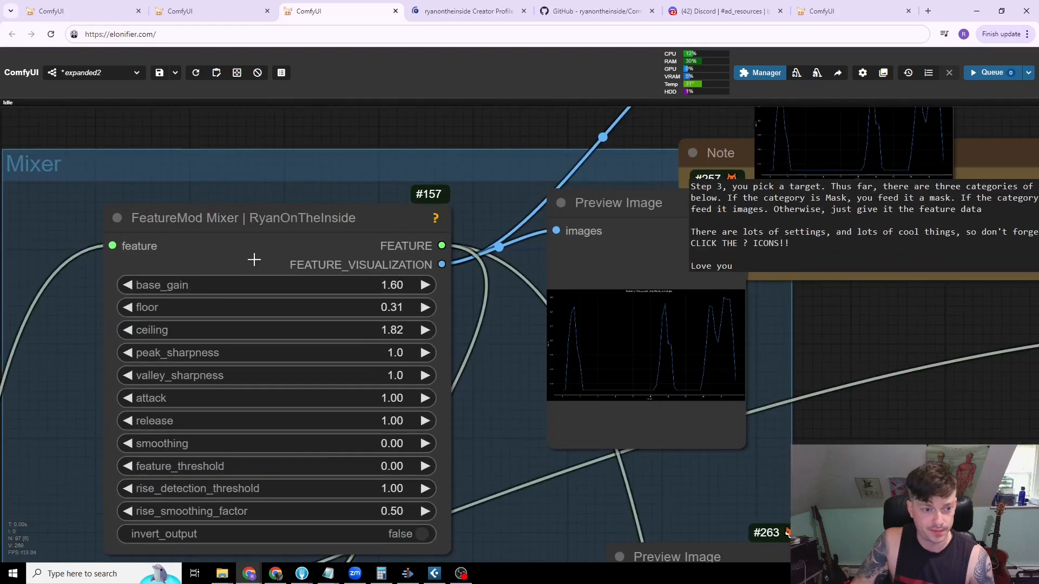
drag(475, 186, 403, 168)
scroll(491, 286, up, 5)
scroll(491, 287, up, 3)
drag(365, 327, 113, 354)
scroll(221, 248, up, 4)
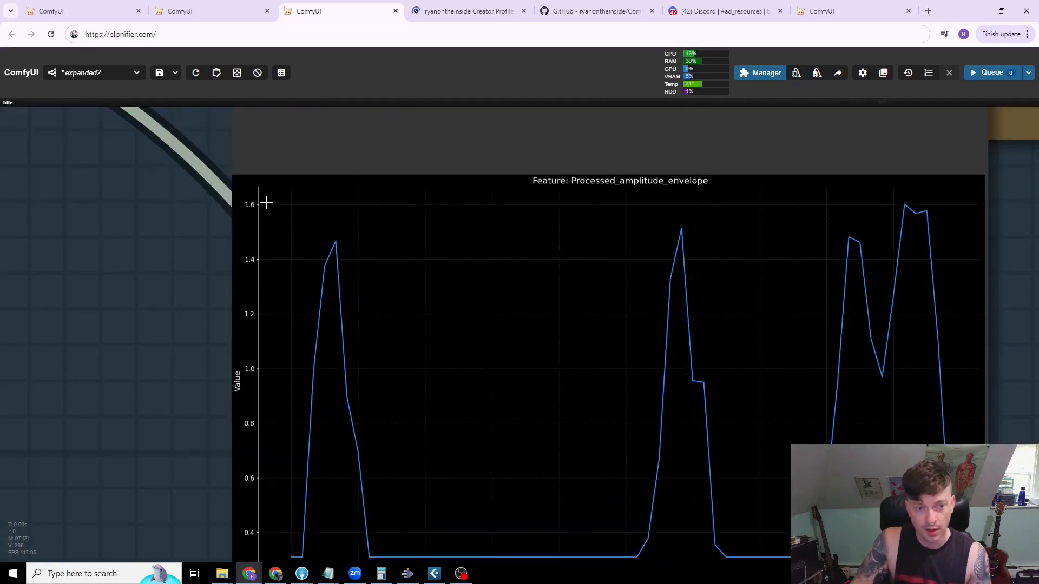
drag(80, 237, 483, 306)
scroll(483, 306, down, 6)
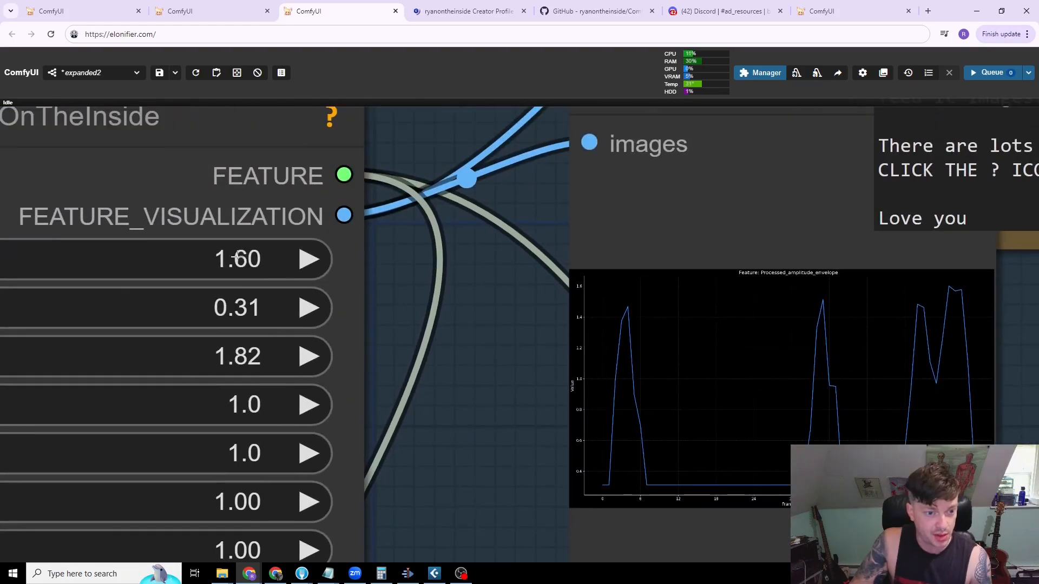
drag(447, 375, 554, 262)
mouse_move(534, 210)
mouse_down()
mouse_move(641, 208)
mouse_move(497, 216)
mouse_move(817, 195)
mouse_move(530, 215)
mouse_up()
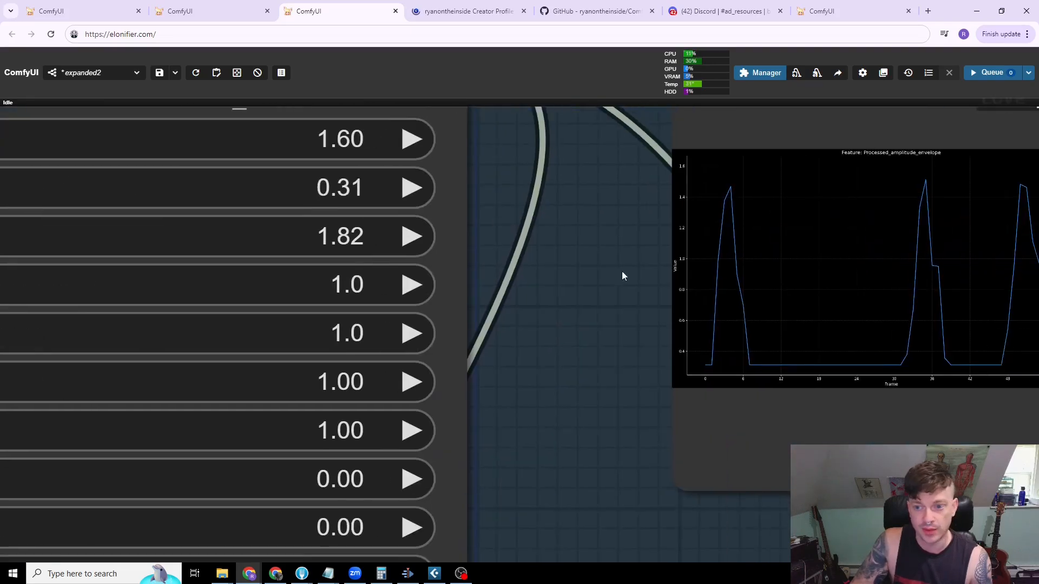
- Compare the FeatureMod Mixer's floor setting with the lowest values along the Processed_amplitude_envelope graph
scroll(616, 331, up, 5)
drag(617, 330, 428, 294)
scroll(493, 330, up, 3)
drag(493, 330, 242, 320)
scroll(335, 347, up, 1)
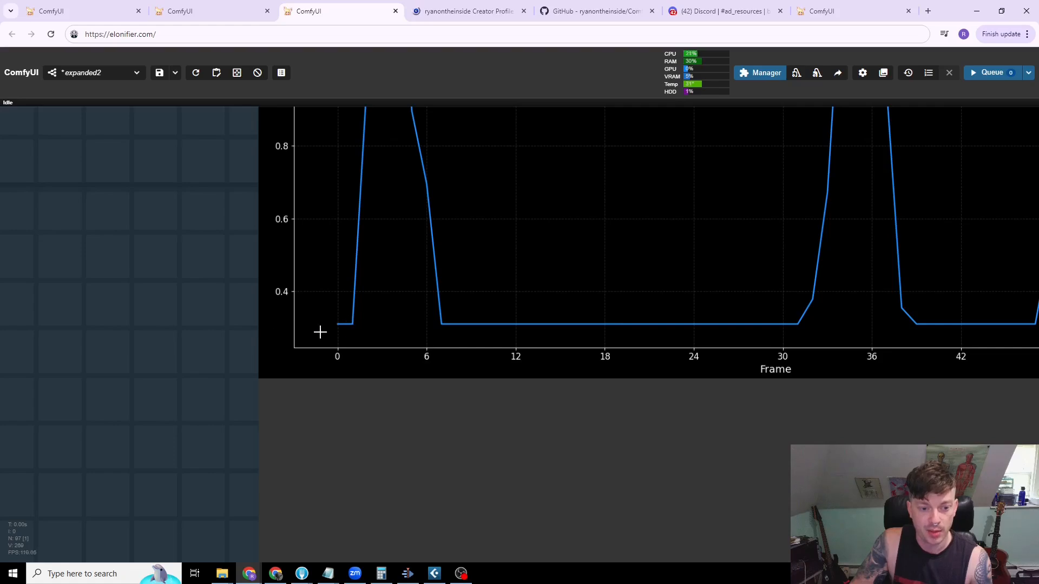
scroll(149, 358, down, 10)
drag(141, 356, 395, 355)
scroll(277, 278, down, 7)
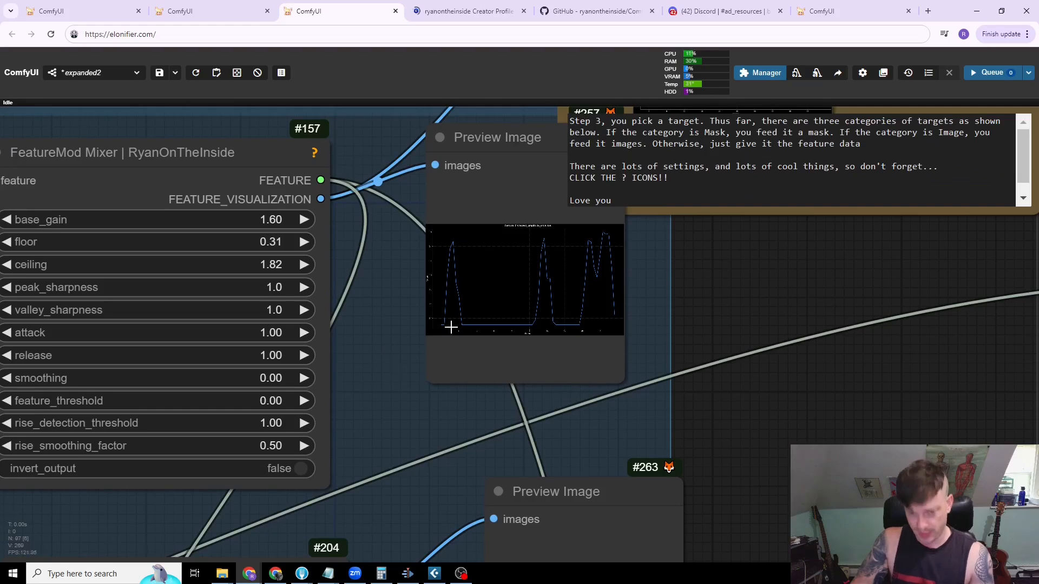
scroll(391, 425, down, 4)
drag(391, 425, 392, 342)
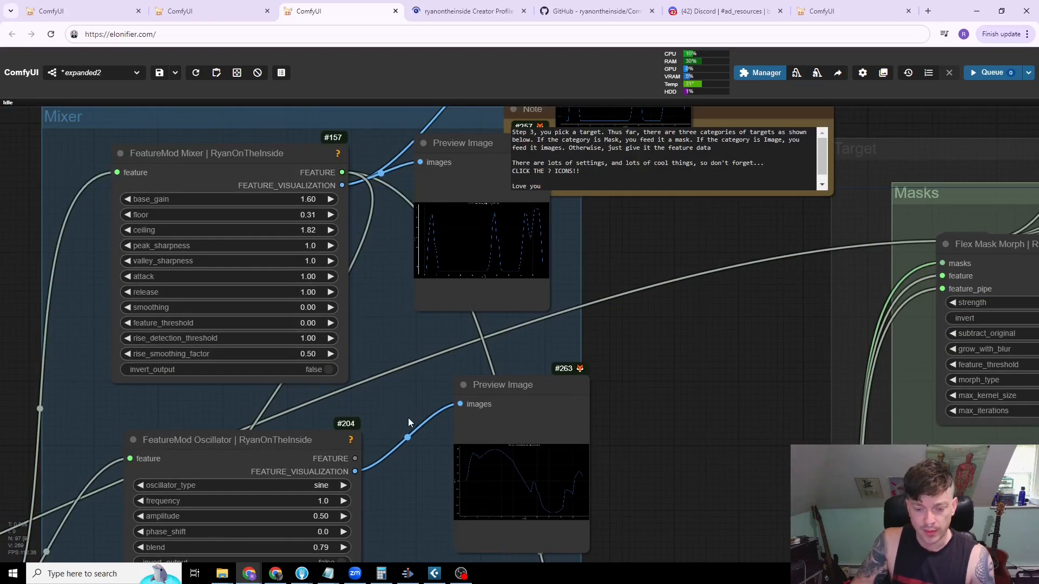
- Examine the Feature Rebase node's lower and upper thresholds and the curve in its preview graph
drag(674, 464, 706, 308)
scroll(690, 363, down, 5)
drag(751, 403, 728, 208)
scroll(342, 336, up, 5)
click(352, 307)
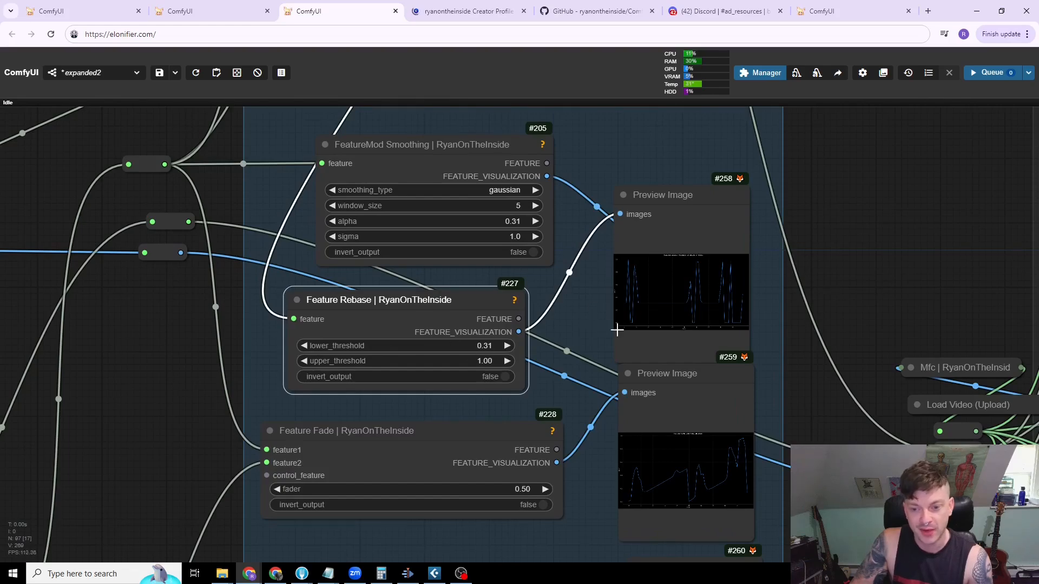
scroll(589, 311, up, 15)
scroll(301, 388, down, 5)
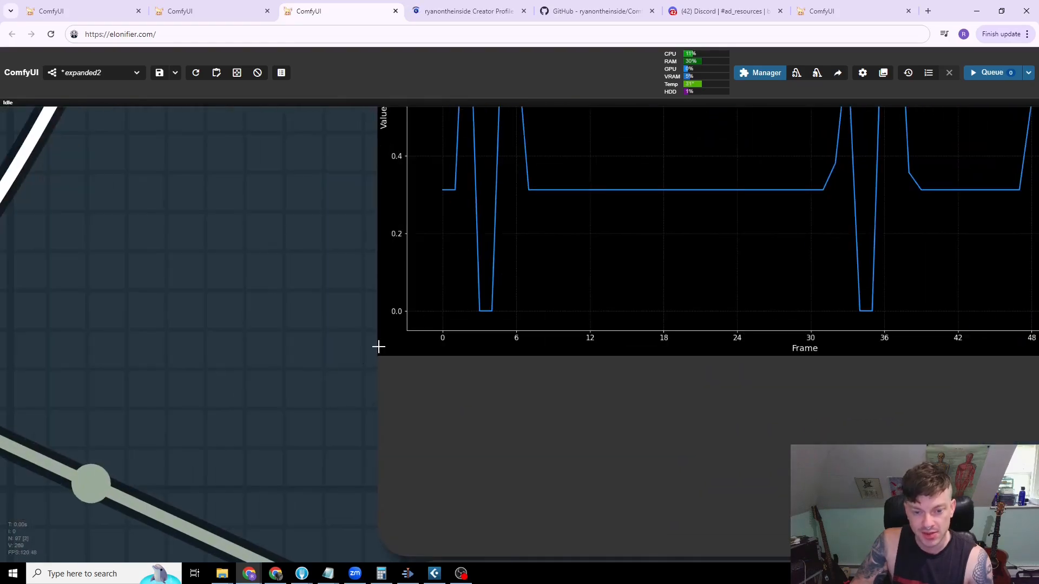
scroll(279, 322, down, 5)
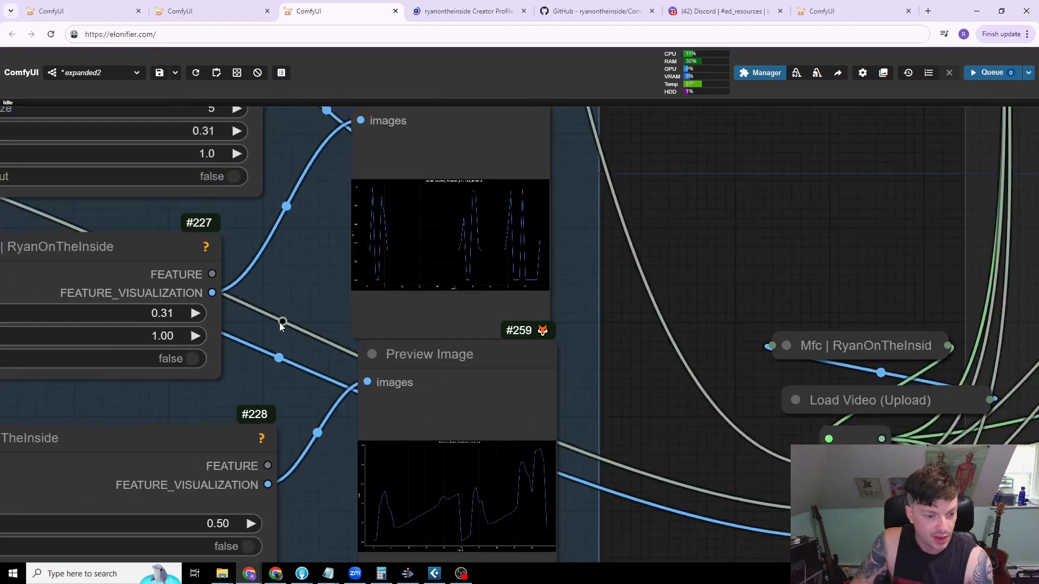
scroll(389, 284, up, 3)
scroll(434, 273, down, 4)
- Move the FeatureMod Oscillator's output preview closer to it and place the sawtooth Preview Image on its input side
drag(454, 138, 506, 287)
drag(561, 199, 530, 223)
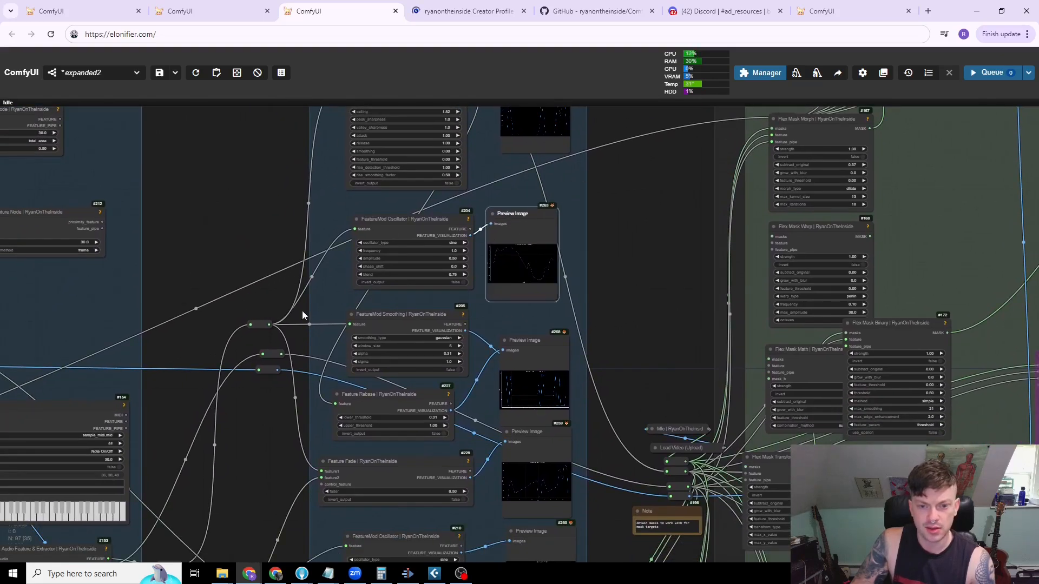
drag(280, 342, 381, 214)
drag(348, 369, 360, 307)
drag(400, 402, 381, 136)
drag(365, 262, 322, 551)
drag(356, 425, 355, 319)
scroll(351, 319, up, 12)
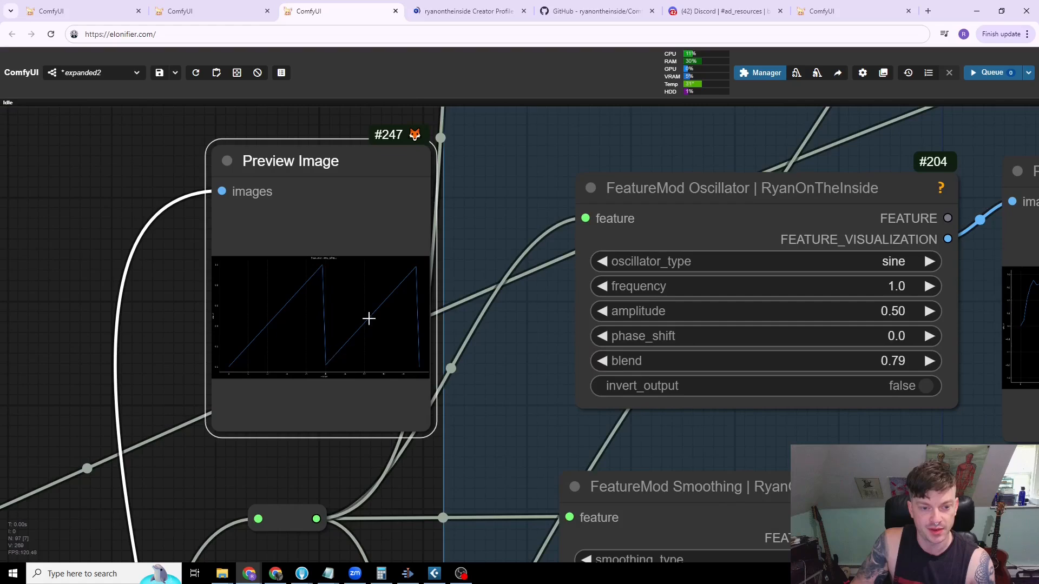
drag(491, 357, 230, 354)
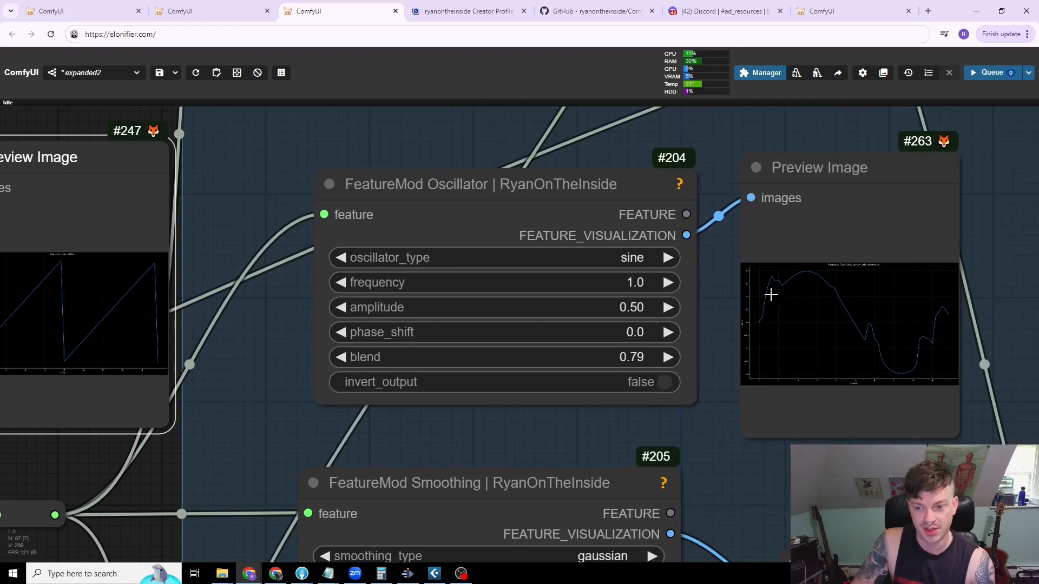
- Shift the FeatureMod Smoothing node slightly left and move the Preview Image beside it up and to the right
scroll(883, 346, down, 3)
drag(809, 448, 742, 300)
drag(773, 342, 815, 290)
drag(608, 295, 584, 297)
scroll(726, 295, down, 2)
drag(726, 293, 697, 250)
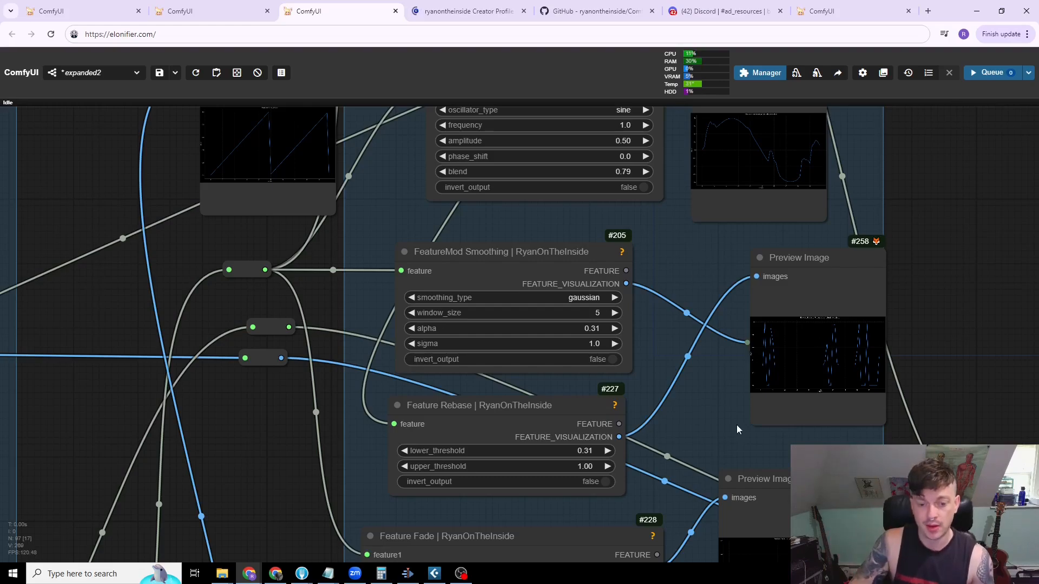
- Nudge the Feature Fade node, follow its feature2 link back to the Time Feature node, and nudge that node too
drag(736, 430, 662, 160)
click(440, 268)
drag(443, 265, 448, 262)
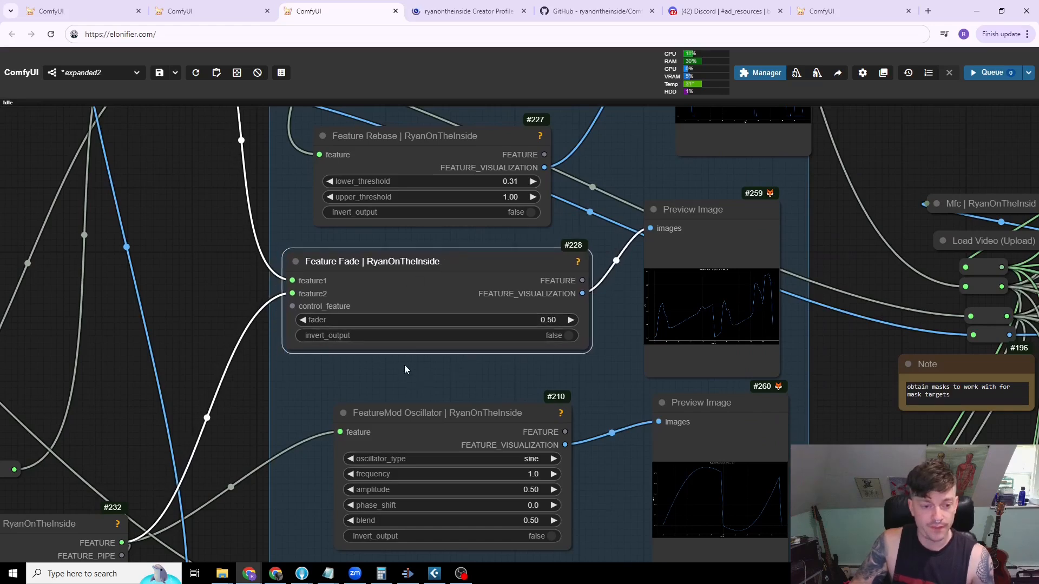
drag(443, 373, 425, 385)
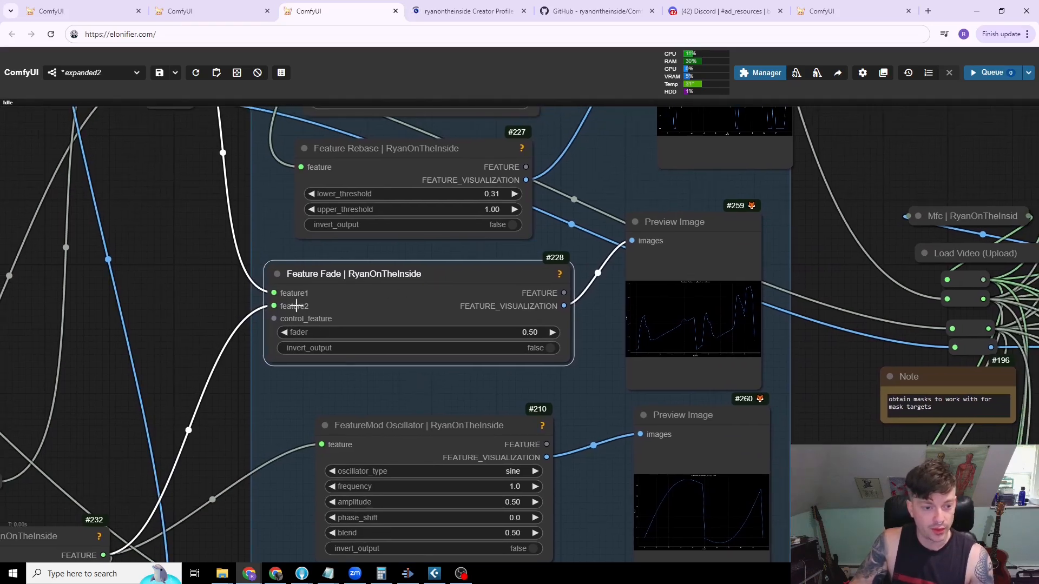
scroll(172, 264, down, 5)
drag(172, 264, 186, 327)
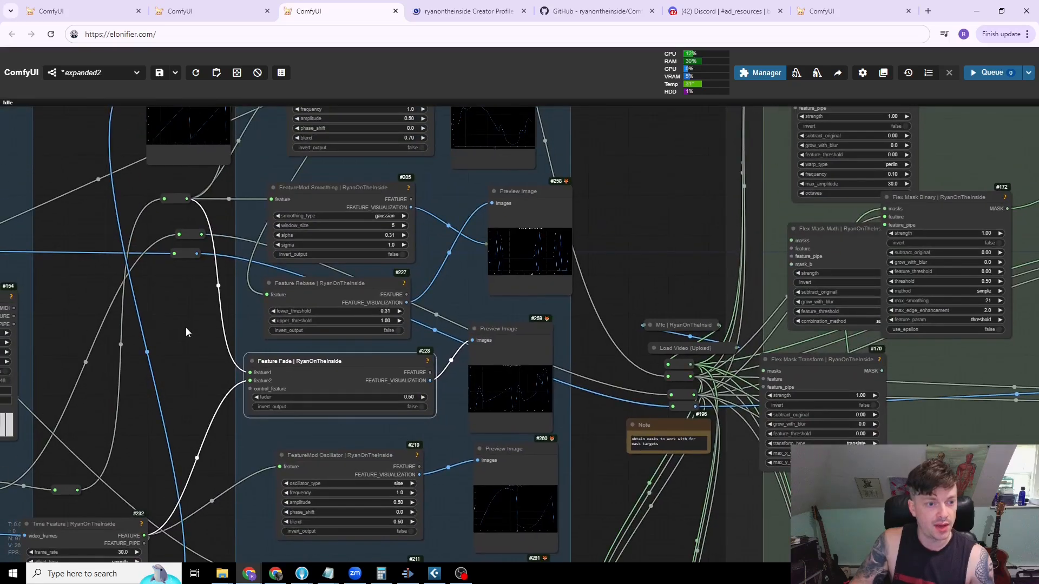
drag(172, 377, 181, 217)
drag(98, 366, 106, 356)
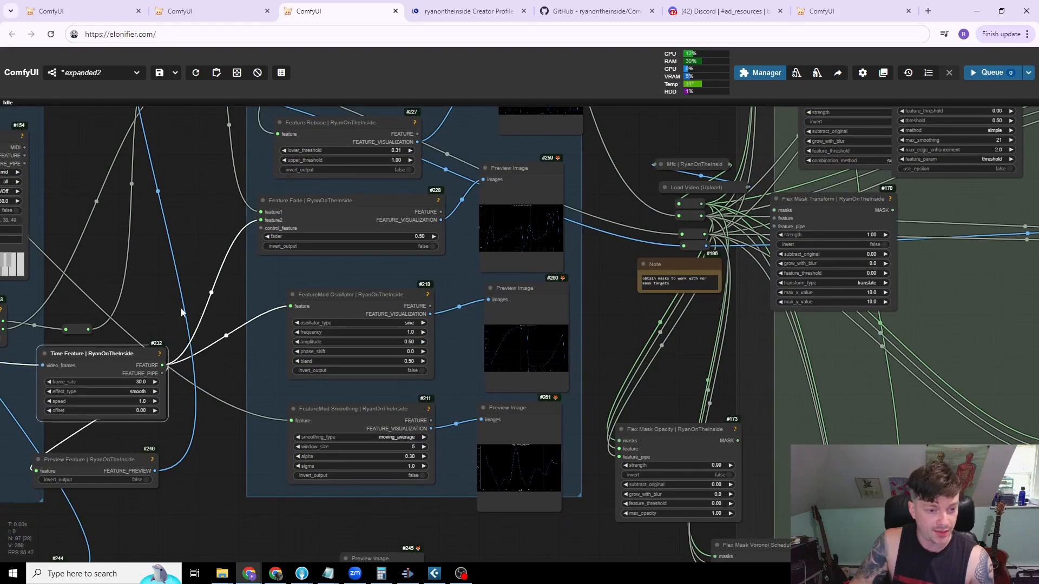
- Trace the links feeding feature1 and feature2 of Feature Fade and examine its fader and blended preview graph
drag(200, 289, 181, 316)
scroll(161, 270, up, 5)
drag(174, 267, 417, 155)
scroll(417, 156, down, 2)
drag(271, 322, 176, 310)
drag(348, 328, 396, 175)
drag(386, 231, 252, 344)
drag(195, 297, 115, 350)
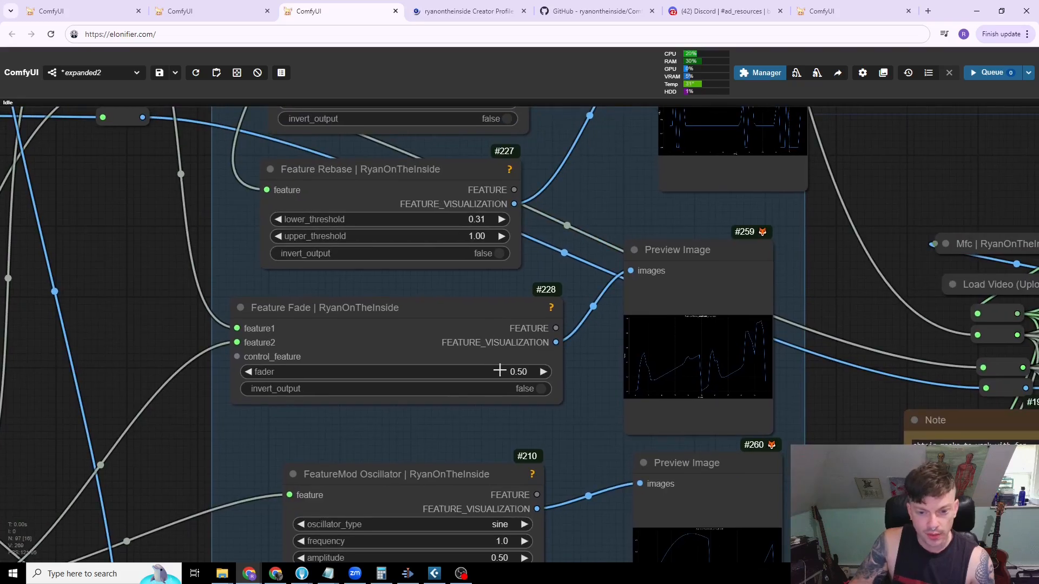
- Set the Feature Fade node's fader to 0.00 and queue the workflow
drag(576, 380, 503, 385)
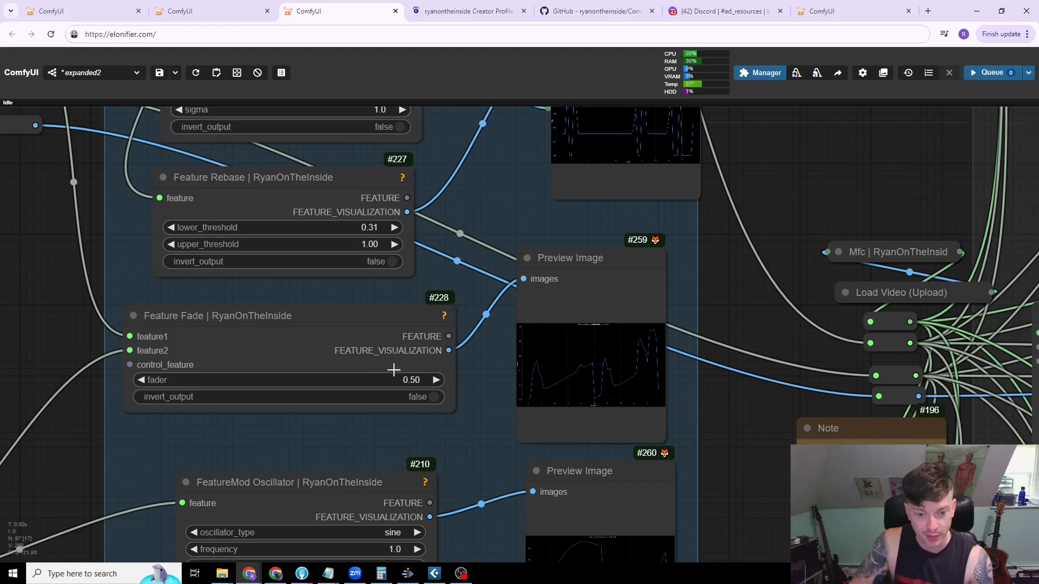
drag(411, 377, 56, 382)
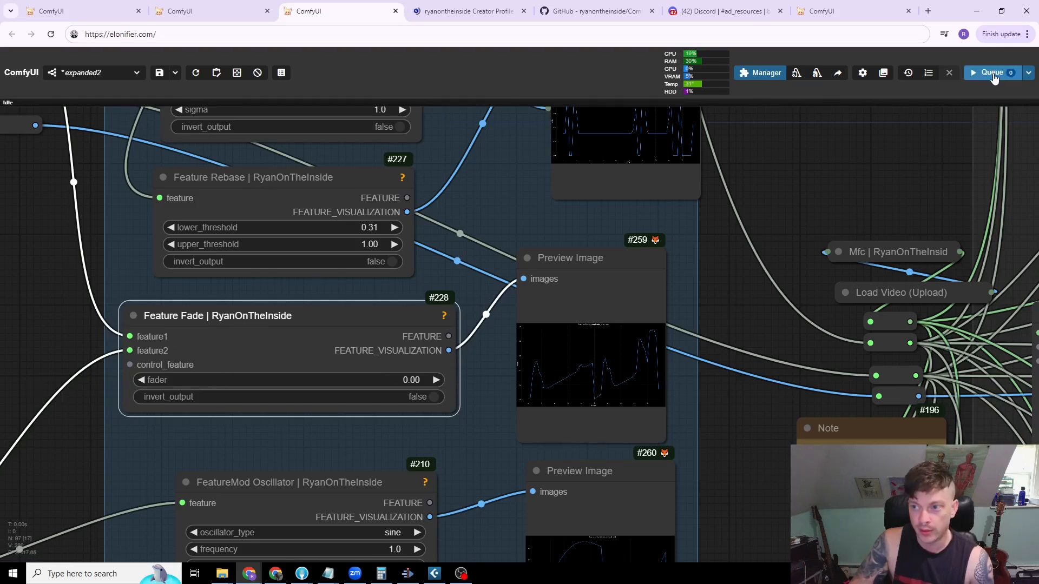
key(ctrl+Return)
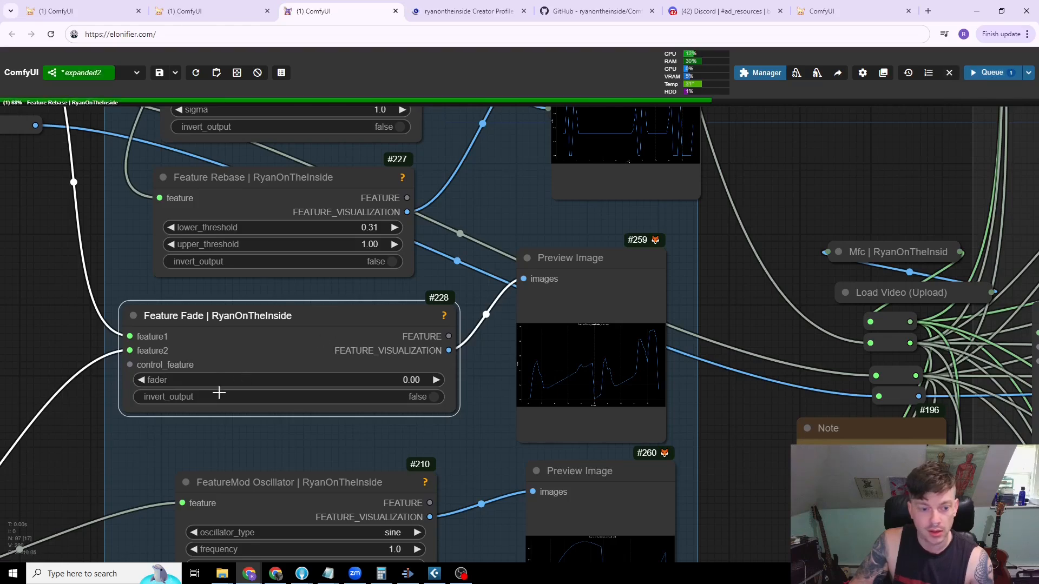
- Turn on invert_output in the Feature Fade node, set its fader to 1.00, and queue the workflow
click(410, 389)
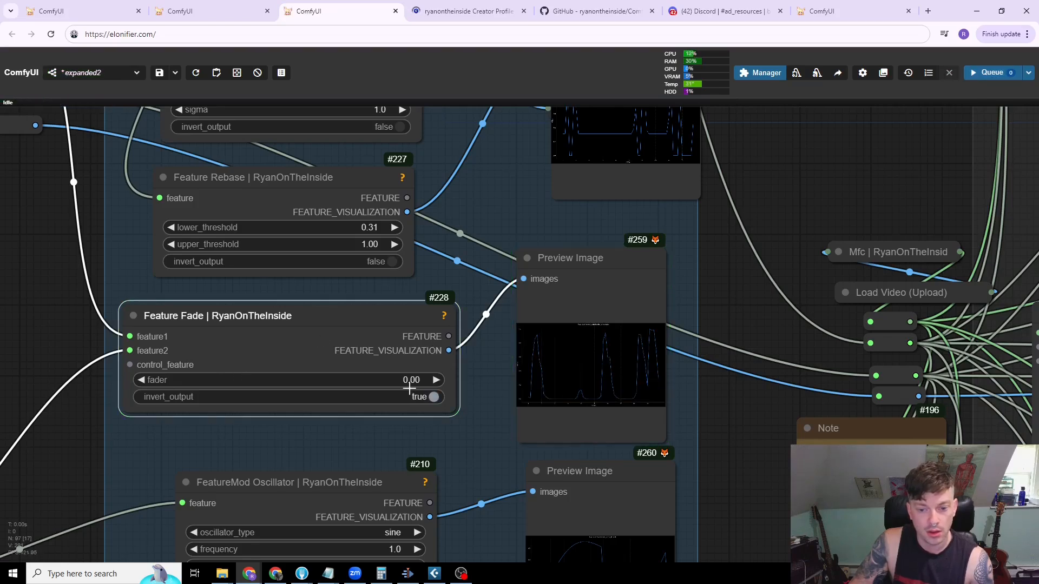
drag(287, 382, 600, 380)
click(979, 76)
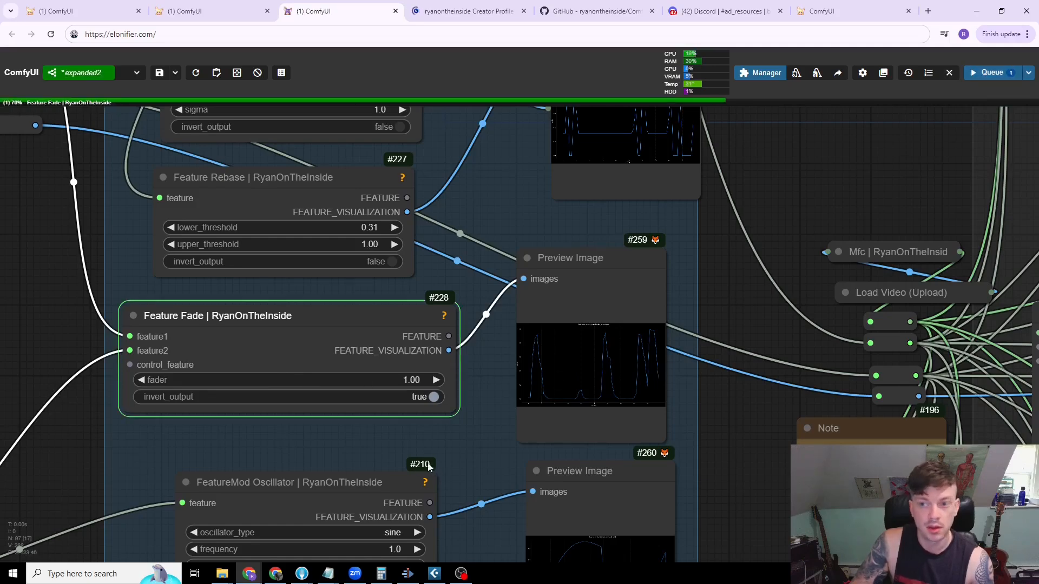
- Nudge the Feature Fade node slightly up and right, and examine its inverted feature graph in the connected preview
scroll(278, 394, down, 3)
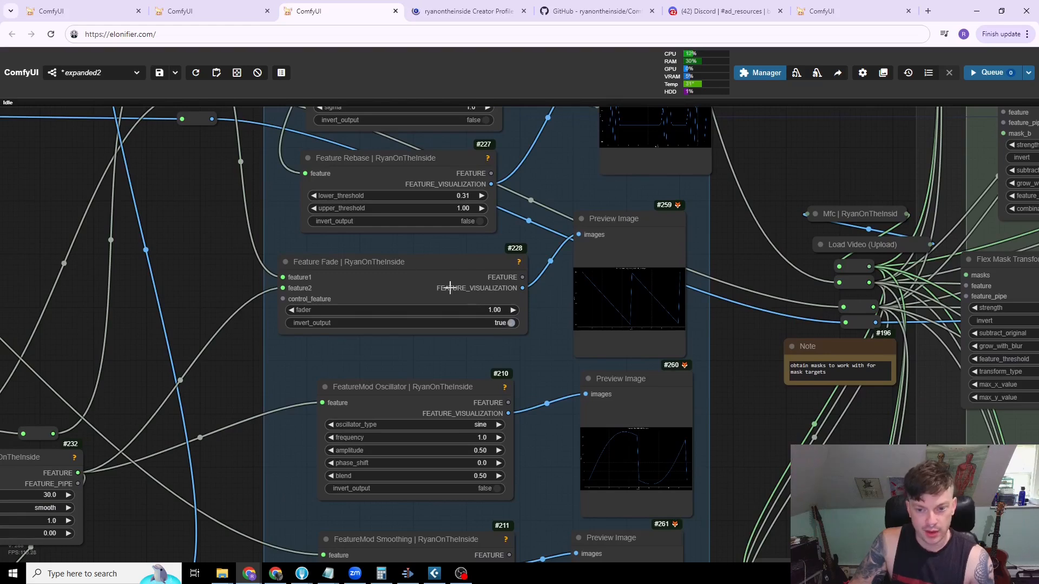
drag(393, 265, 412, 257)
drag(300, 292, 139, 271)
click(222, 226)
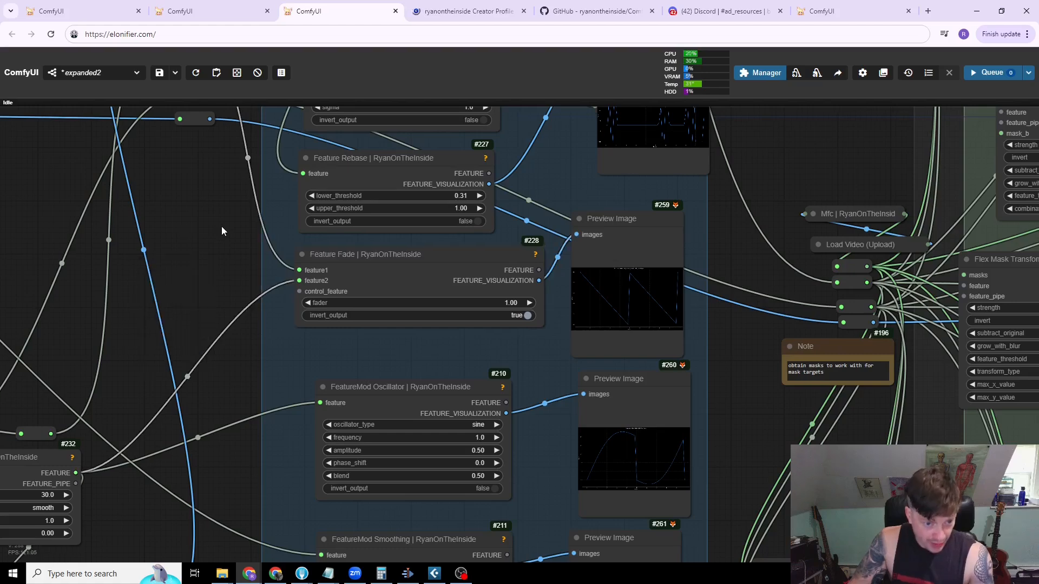
scroll(283, 324, up, 3)
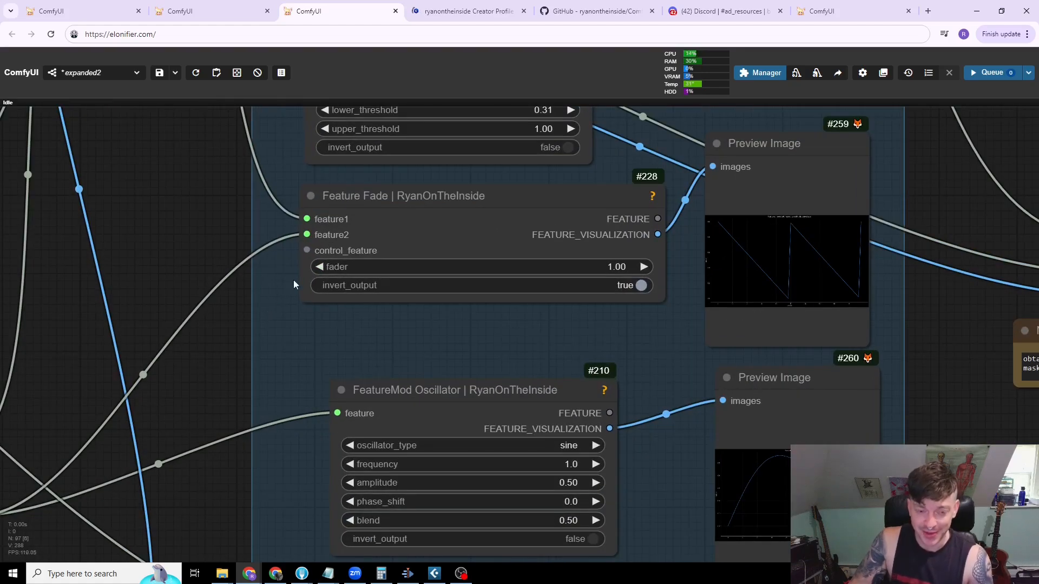
drag(225, 248, 283, 268)
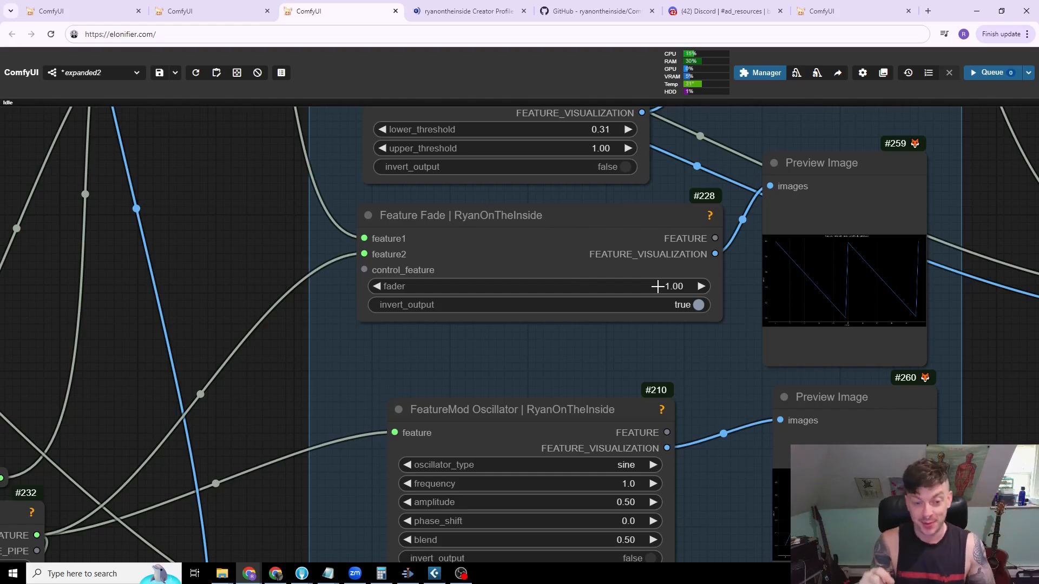
- Shift the Feature Fade node down and left, and set its fader to 0.53
drag(483, 240, 443, 271)
scroll(607, 222, down, 3)
drag(607, 222, 499, 255)
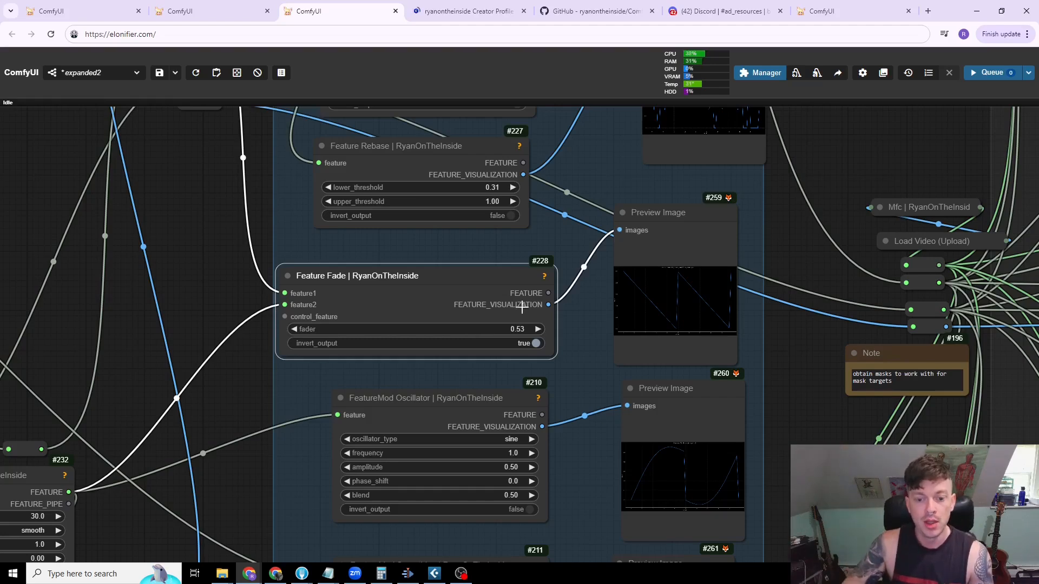
- View the whole expanded2 workflow, then switch to the flex_tutorial workflow and find its Masks group
scroll(521, 307, down, 5)
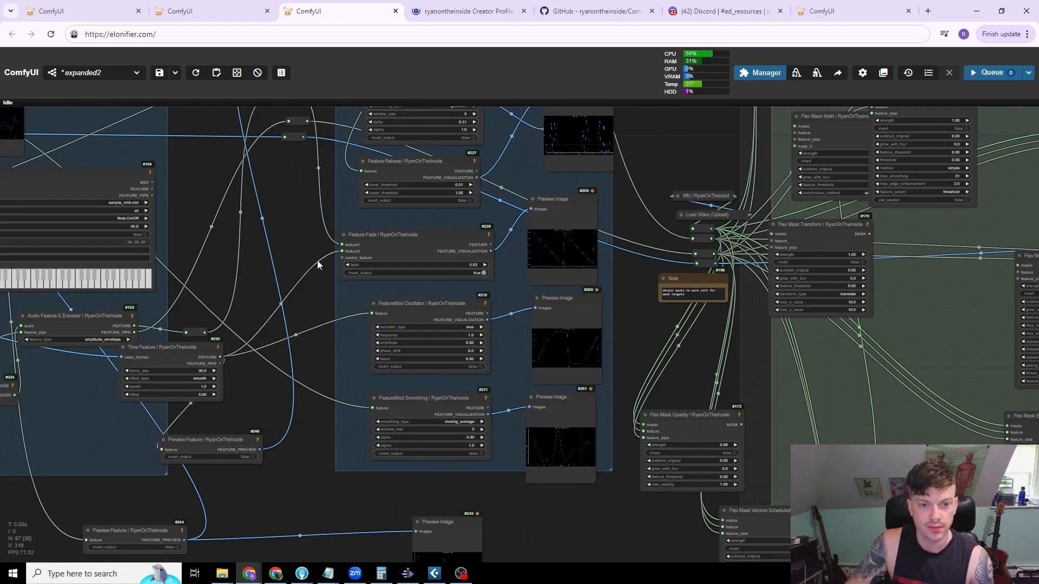
drag(275, 259, 267, 352)
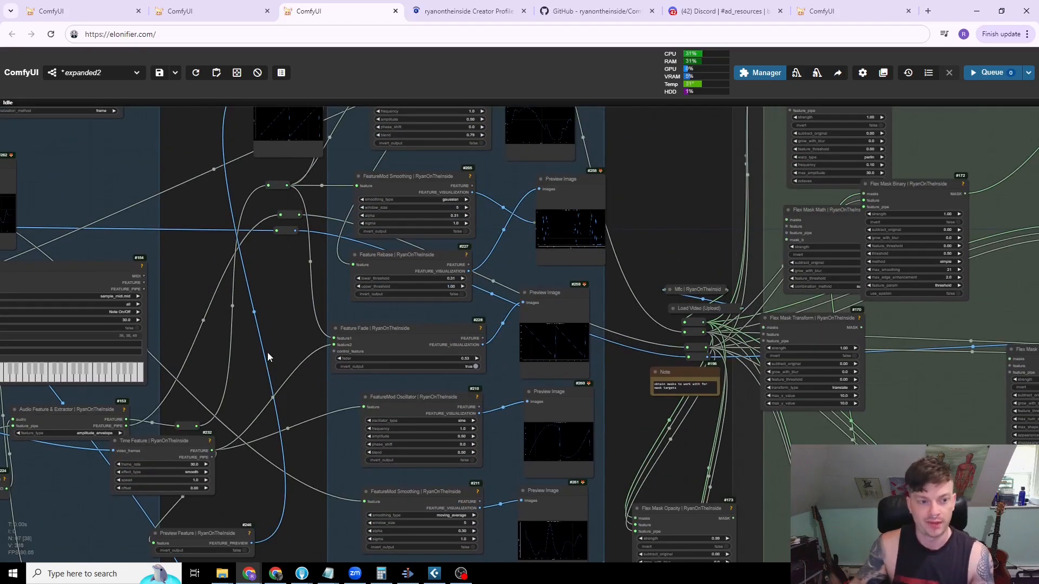
scroll(287, 283, down, 10)
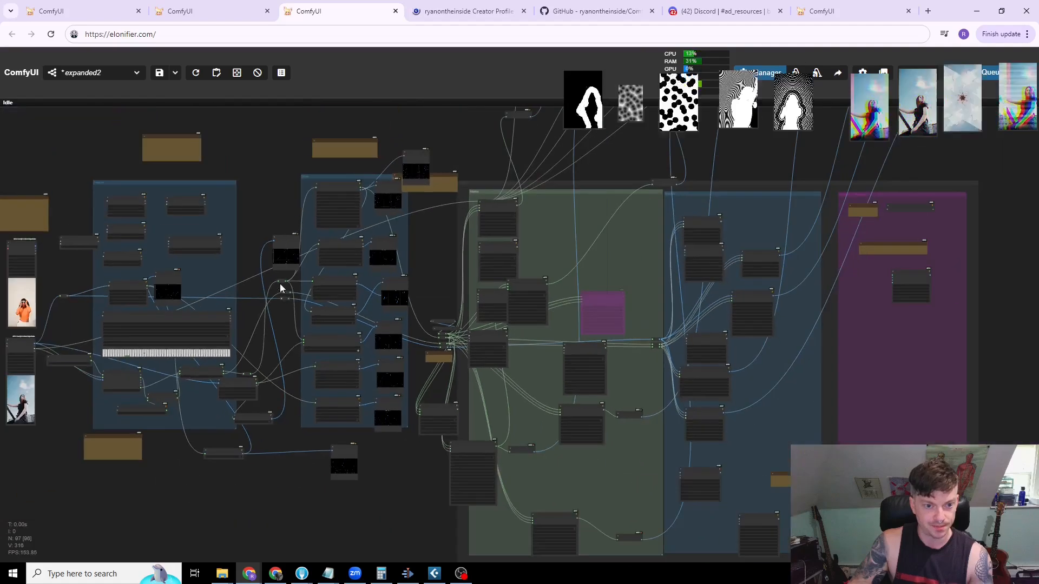
click(76, 8)
scroll(342, 190, down, 1)
drag(365, 174, 393, 182)
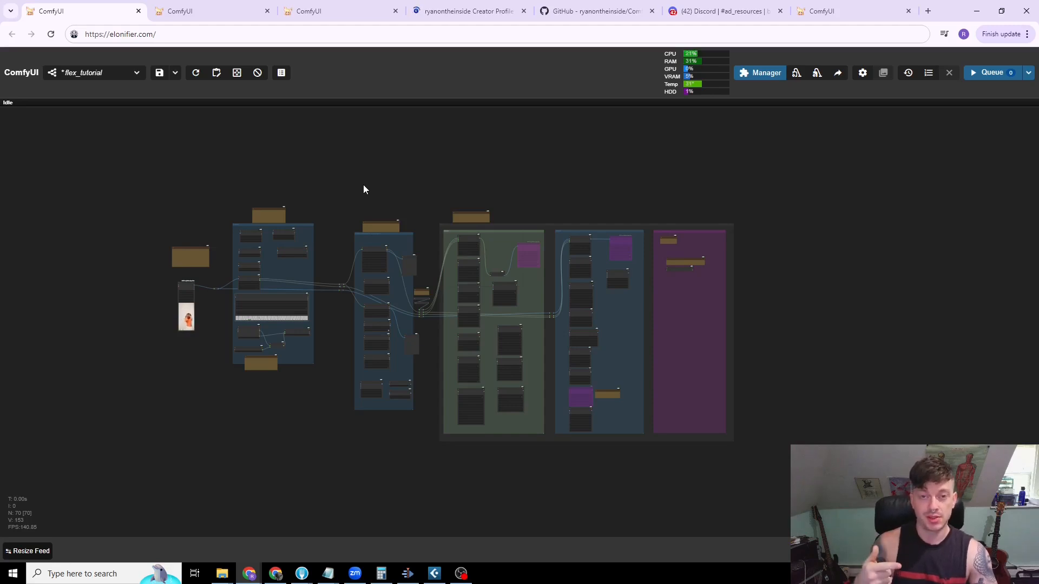
drag(481, 92, 383, 108)
drag(516, 179, 405, 184)
scroll(406, 181, up, 15)
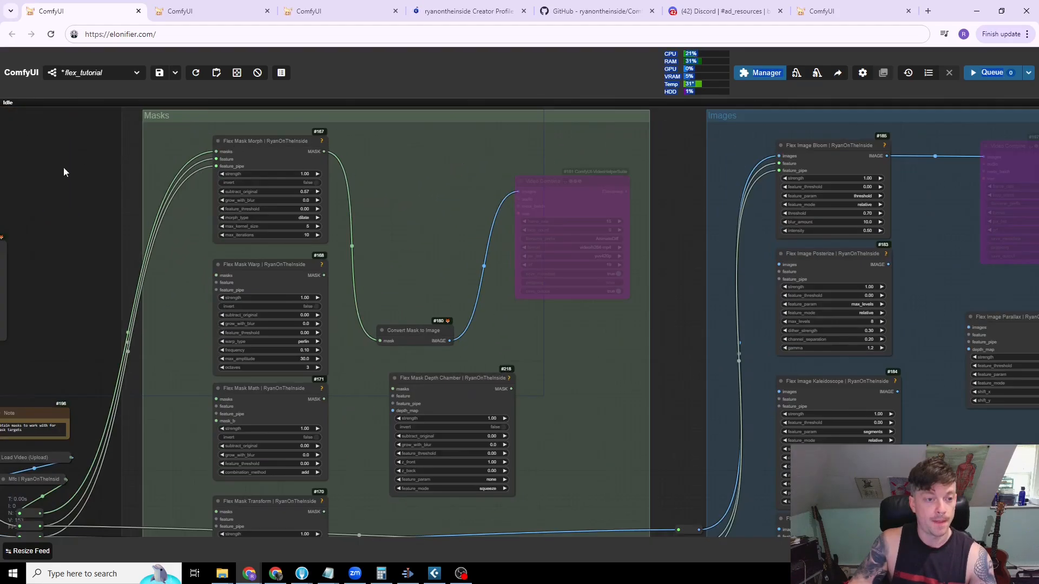
- Focus on the Flex Mask Morph node in the Masks group and nudge it to single out its connected inputs
scroll(129, 255, up, 5)
drag(63, 167, 210, 204)
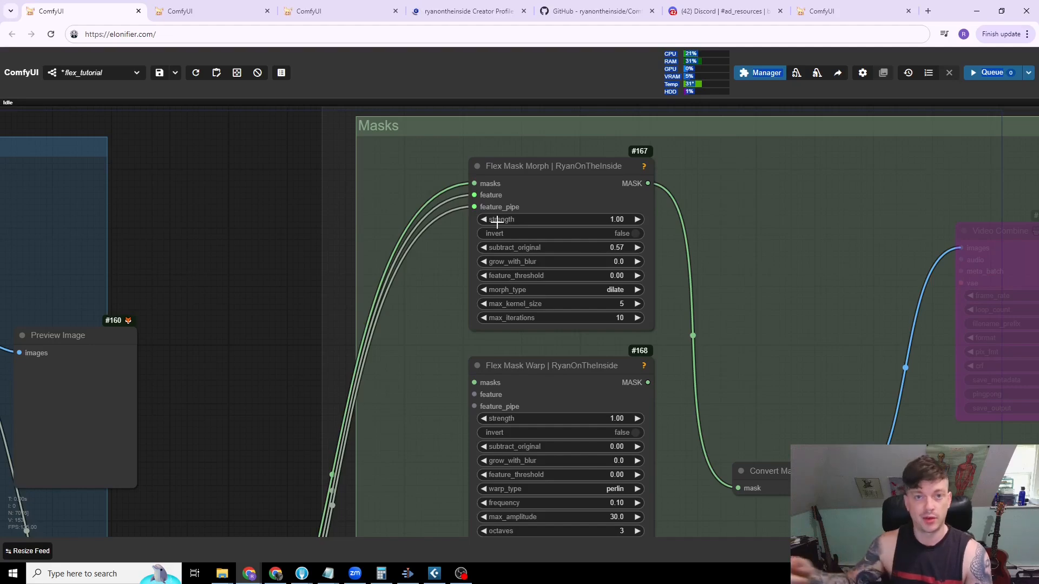
drag(539, 184, 497, 174)
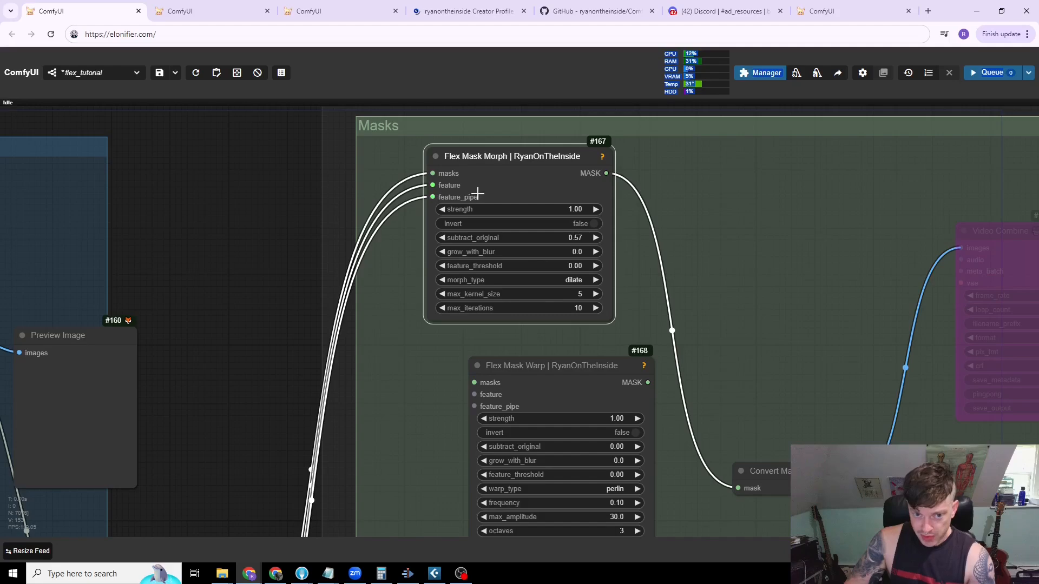
drag(443, 171, 474, 177)
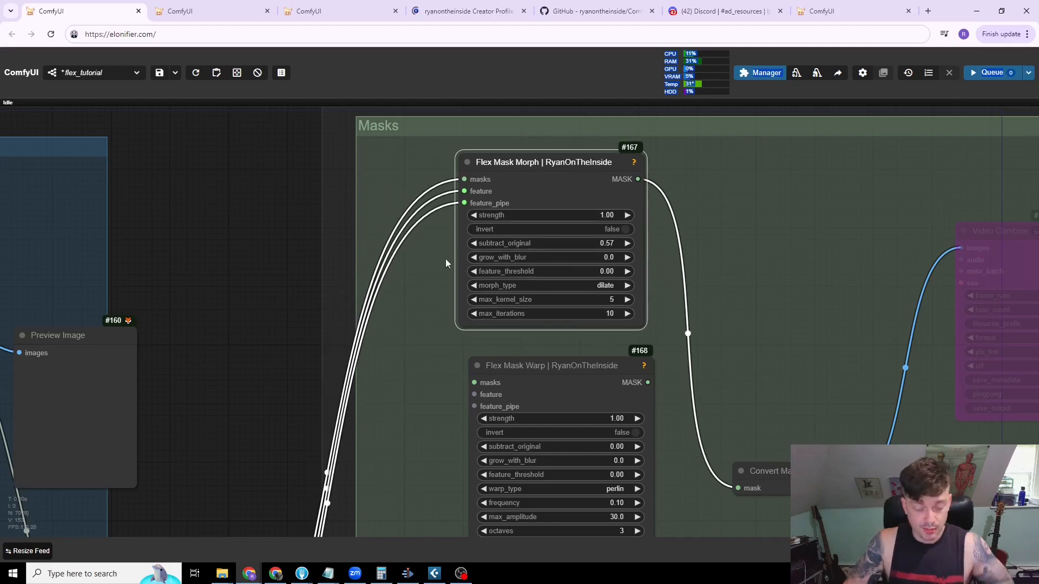
- Expand the collapsed Load Video (Upload) node holding the mask video and move it up above the reroutes beside the Masks group
drag(235, 341, 245, 311)
scroll(236, 400, down, 4)
drag(200, 503, 290, 249)
click(291, 313)
click(333, 355)
click(292, 319)
key(alt+c)
drag(303, 323, 313, 124)
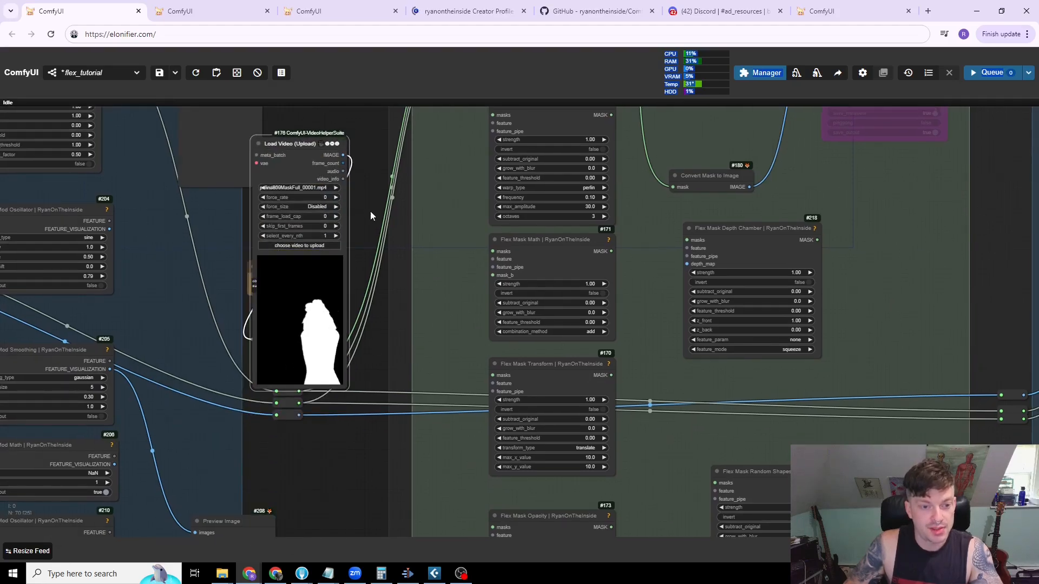
- Move the Flex Mask Depth Chamber node to the right within the Masks group and look over the surrounding mask nodes
scroll(371, 210, down, 1)
drag(371, 212, 284, 329)
mouse_move(264, 181)
mouse_down()
mouse_move(194, 271)
mouse_move(159, 288)
mouse_move(134, 249)
mouse_up()
click(174, 251)
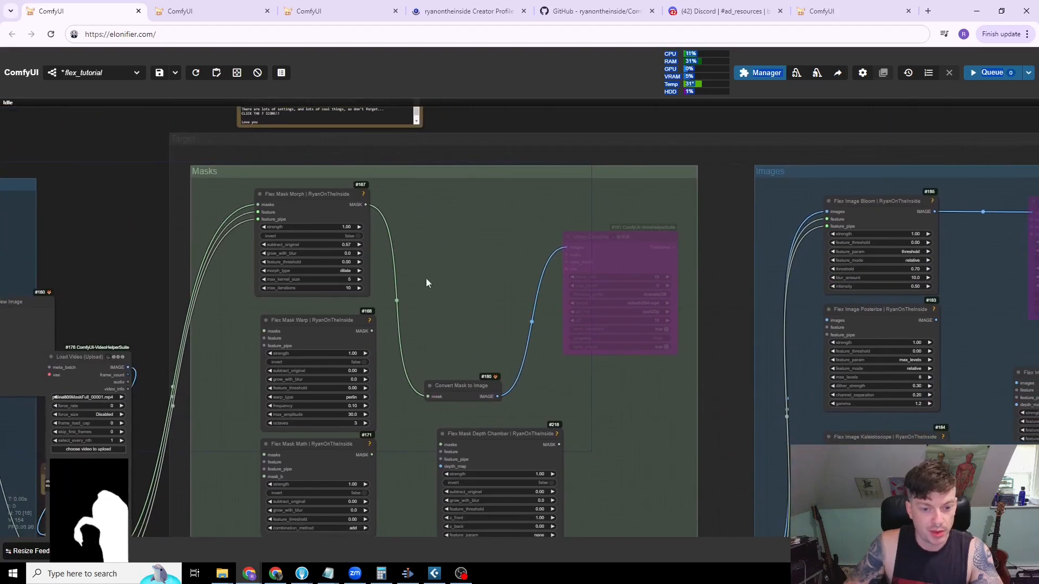
drag(439, 291, 420, 235)
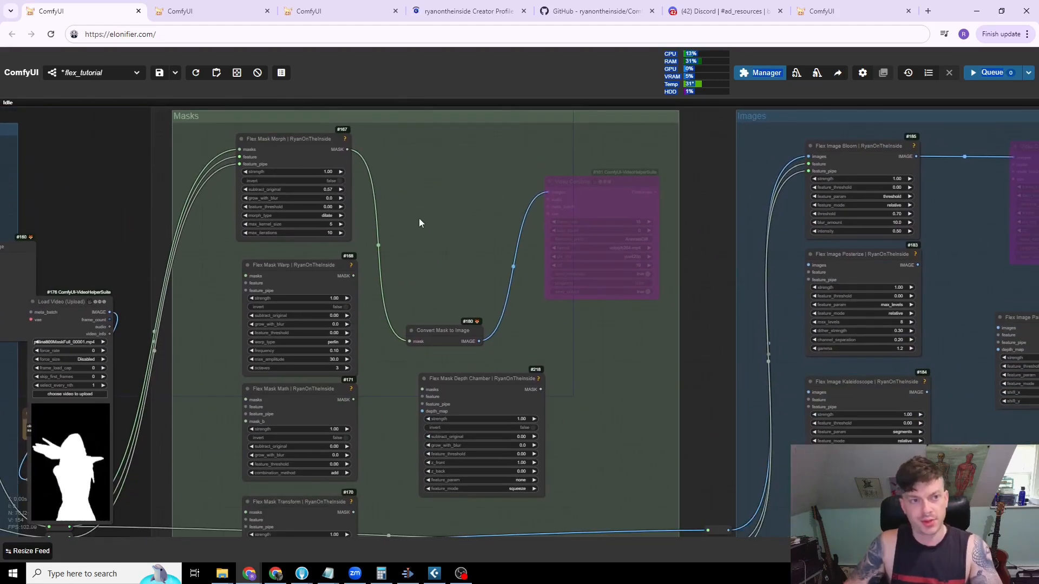
drag(487, 390, 599, 376)
drag(496, 434, 476, 392)
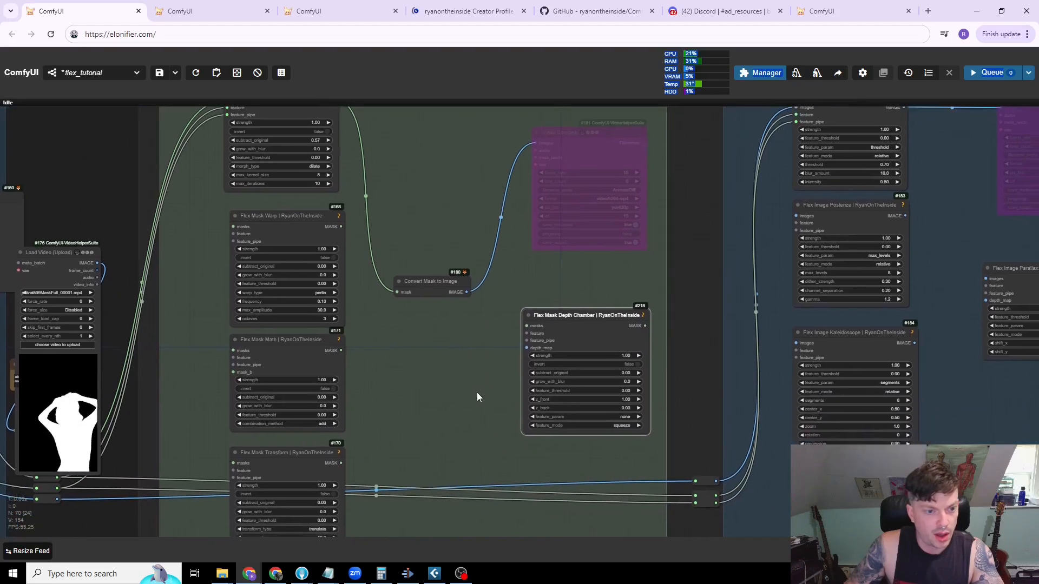
scroll(476, 392, down, 4)
scroll(395, 388, up, 4)
drag(373, 368, 439, 499)
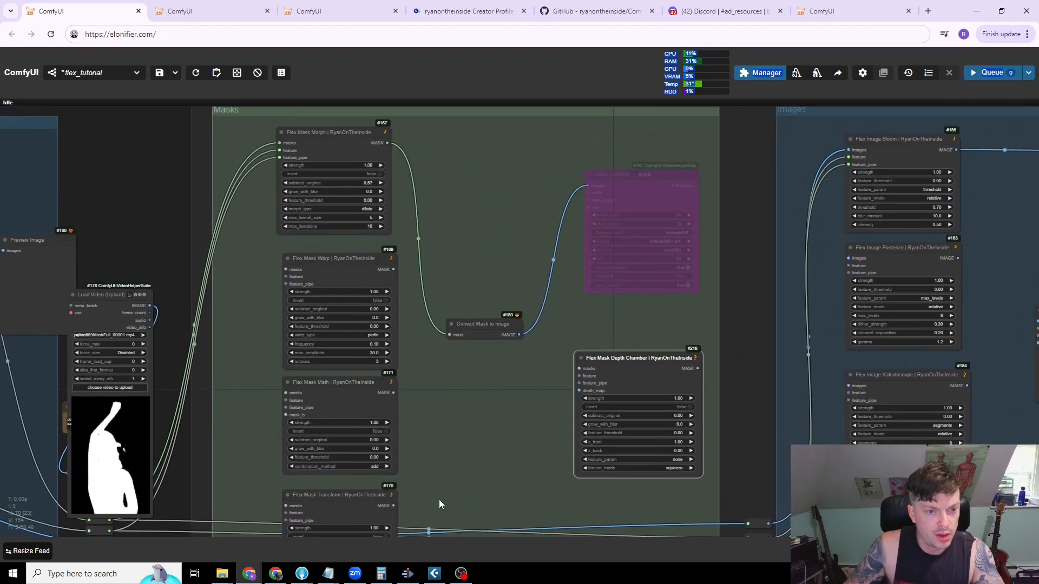
- Examine the morph_type options of the Flex Mask Morph node, keeping dilate
click(340, 135)
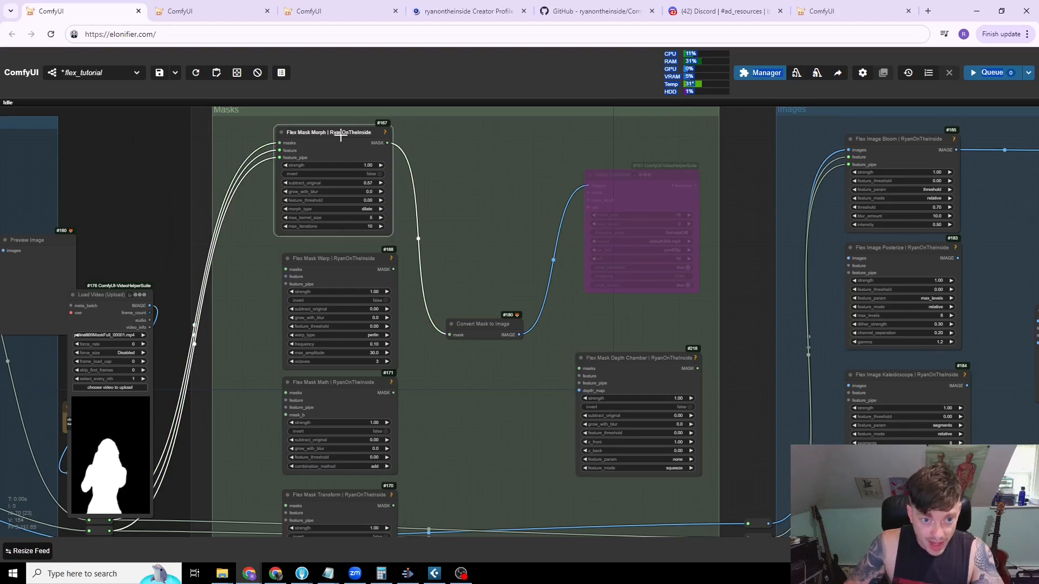
scroll(418, 243, up, 5)
drag(413, 193, 513, 344)
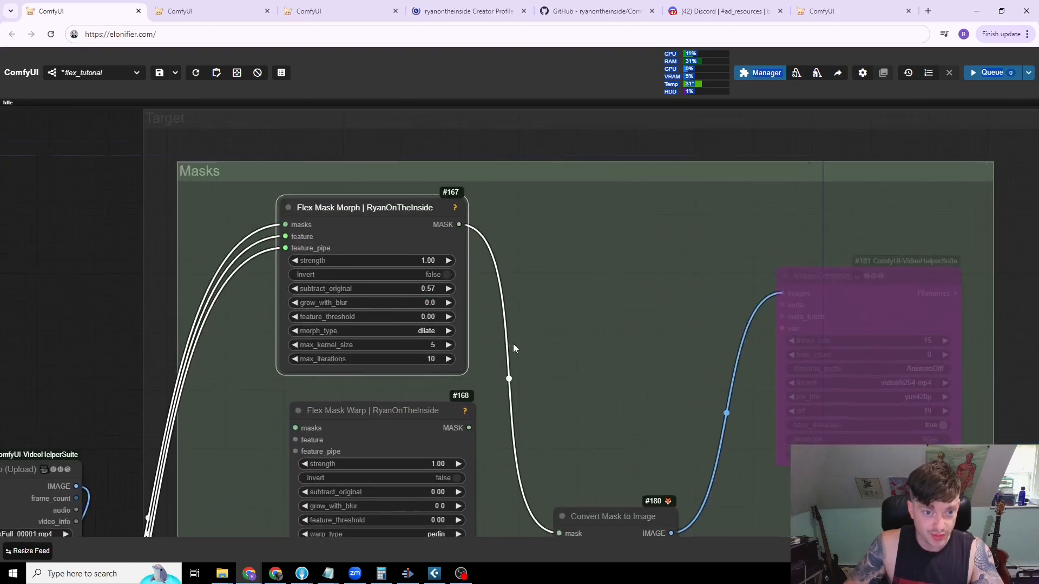
click(378, 331)
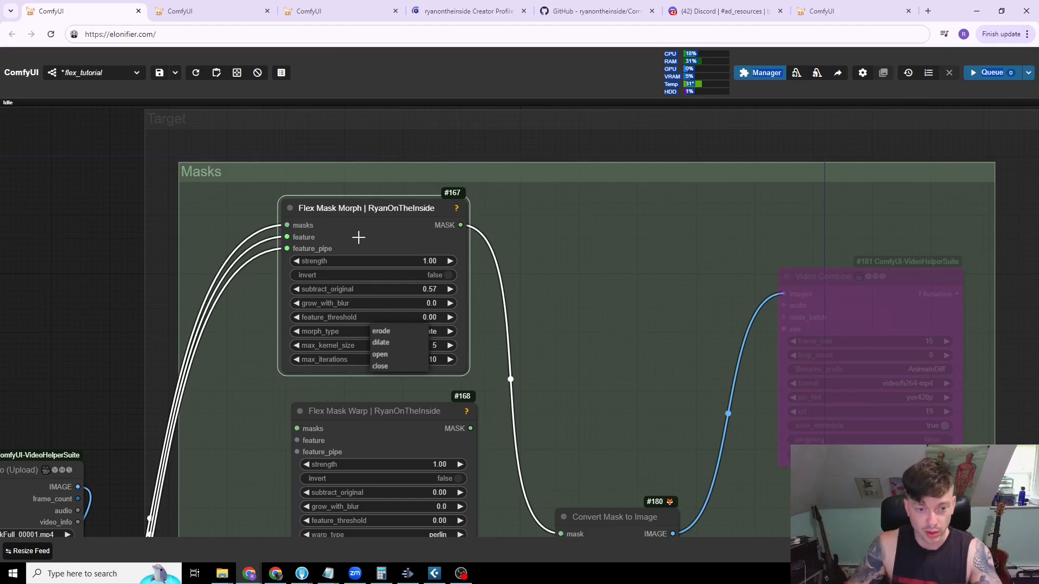
click(387, 237)
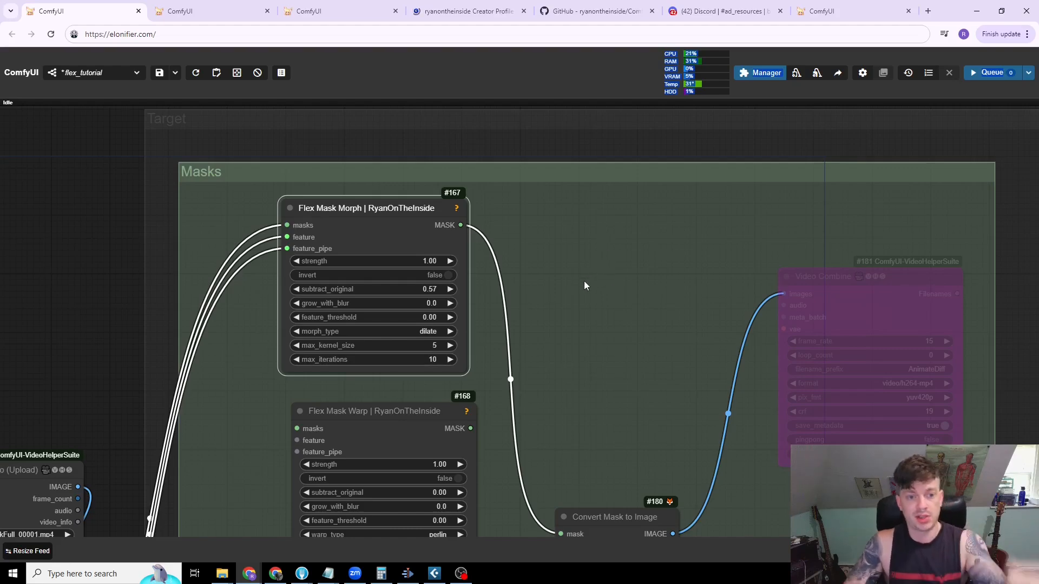
- Nudge the Flex Mask Warp and Flex Mask Math nodes within the Masks group while reviewing their settings
drag(621, 346, 598, 231)
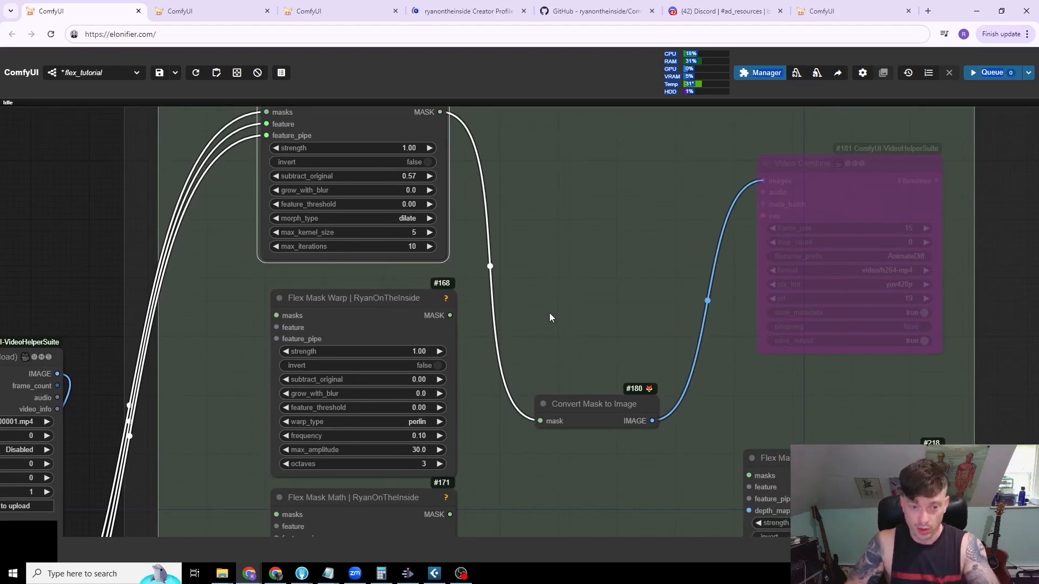
mouse_move(353, 304)
mouse_down()
mouse_move(343, 288)
mouse_move(333, 297)
mouse_up()
drag(457, 338, 428, 210)
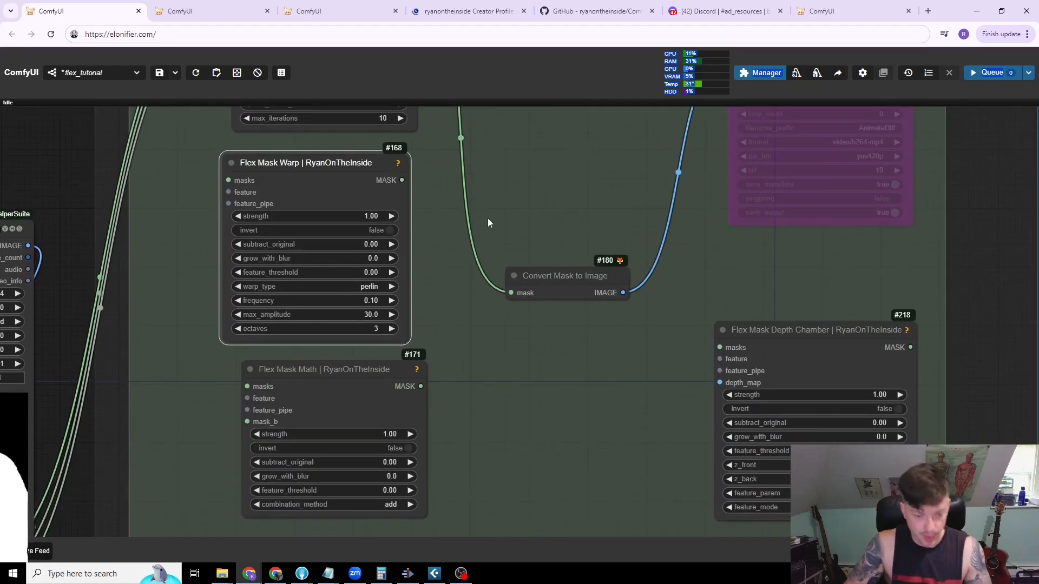
mouse_move(354, 381)
mouse_down()
mouse_move(351, 373)
mouse_move(338, 387)
mouse_up()
drag(469, 387, 515, 331)
drag(341, 319, 373, 317)
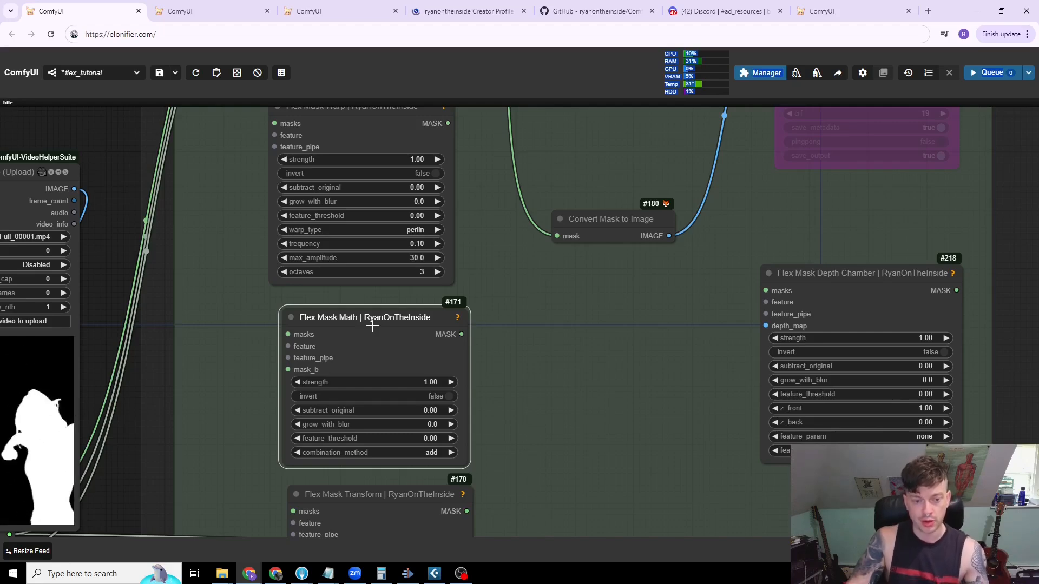
- Set the Flex Mask Math node's combination_method to subtract, and nudge the Load Video (Upload) node up and right
click(427, 453)
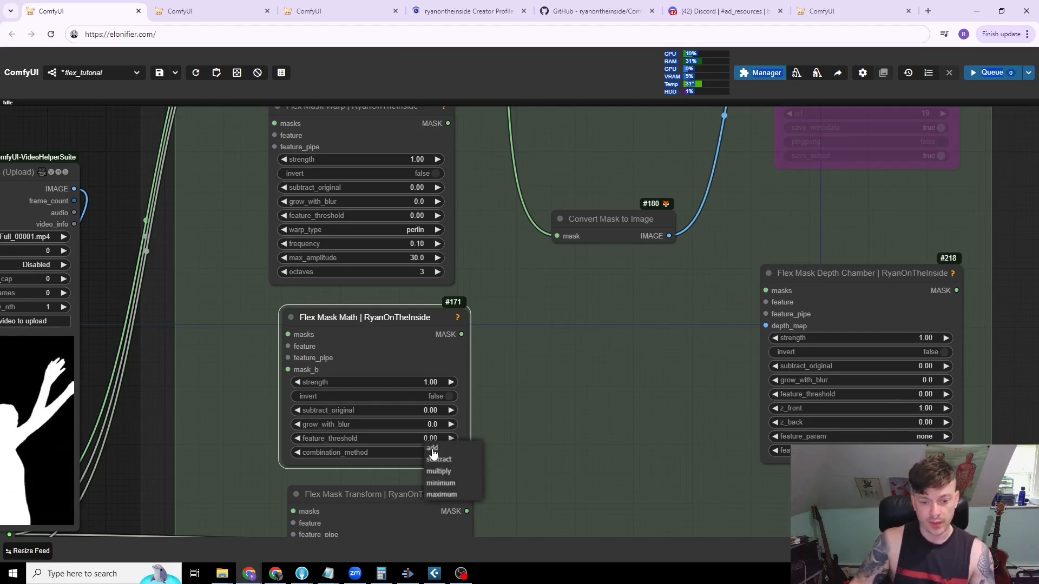
click(437, 459)
drag(37, 186, 73, 172)
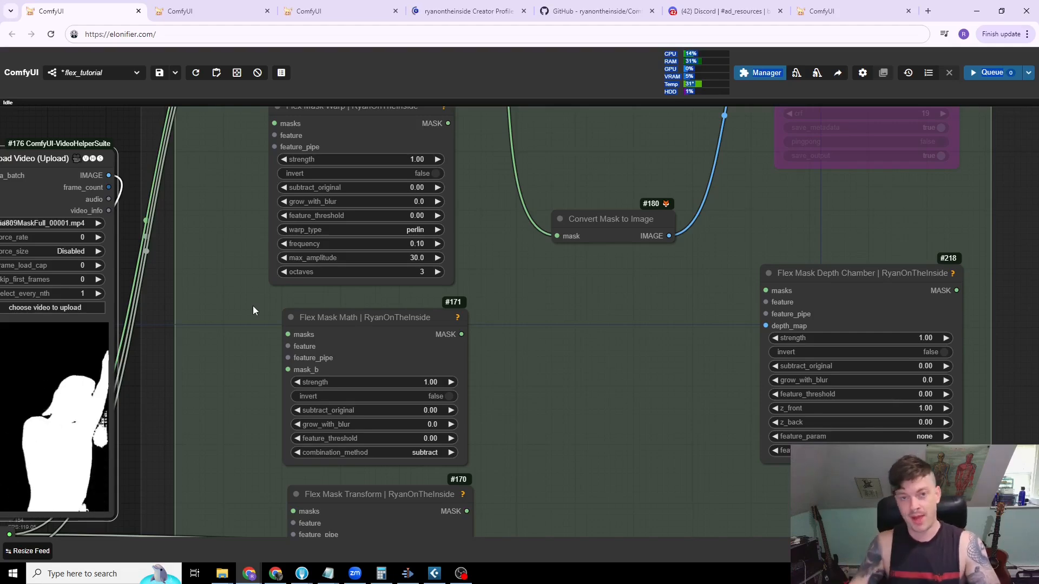
- Nudge the Flex Mask Transform and Flex Mask Opacity nodes to the left and look over the mask nodes below them
drag(554, 355, 532, 248)
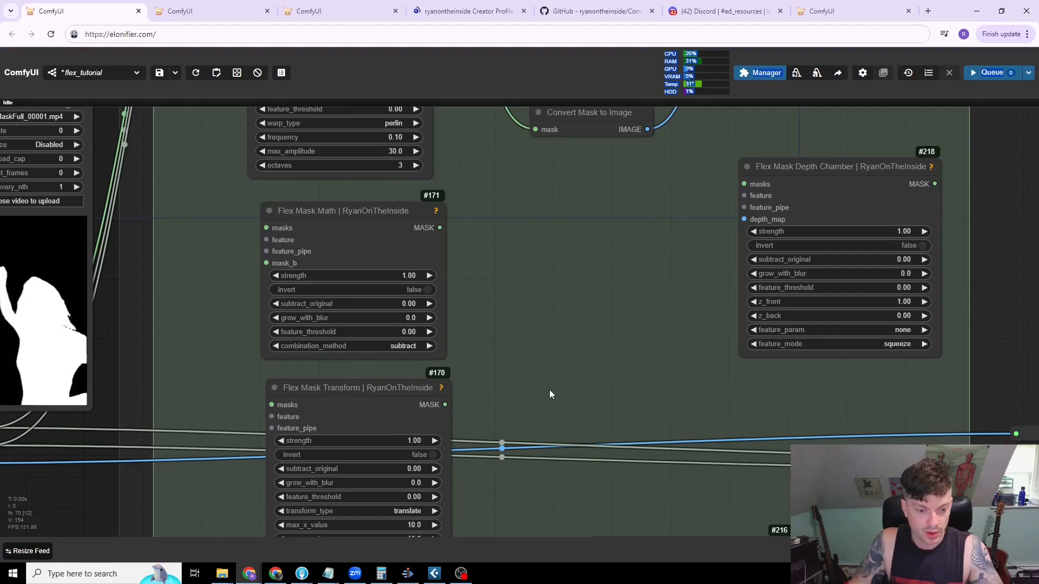
drag(550, 390, 556, 301)
scroll(559, 441, down, 4)
drag(469, 350, 448, 347)
drag(579, 407, 568, 275)
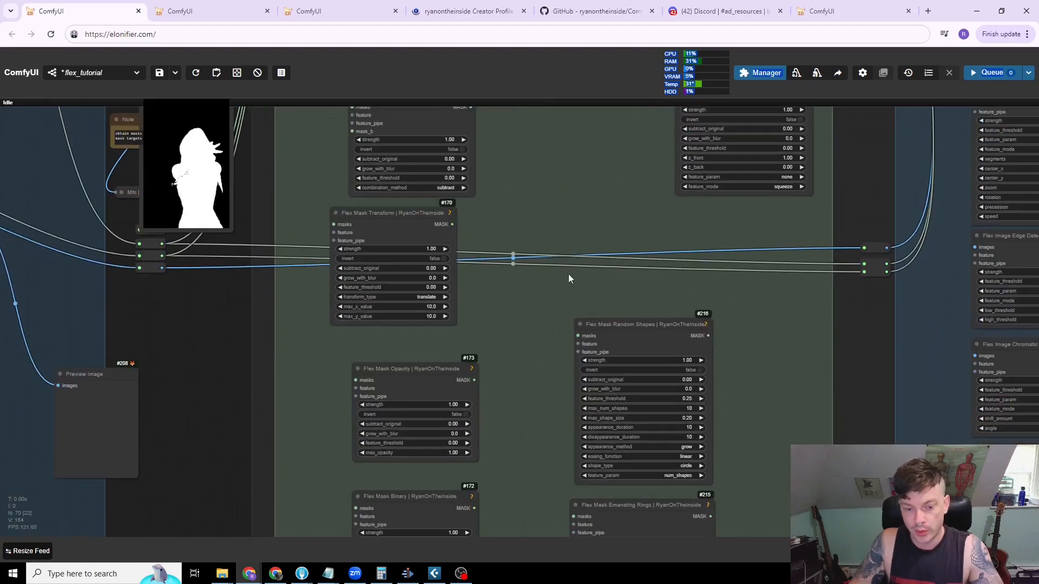
drag(527, 394, 495, 340)
drag(367, 311, 357, 305)
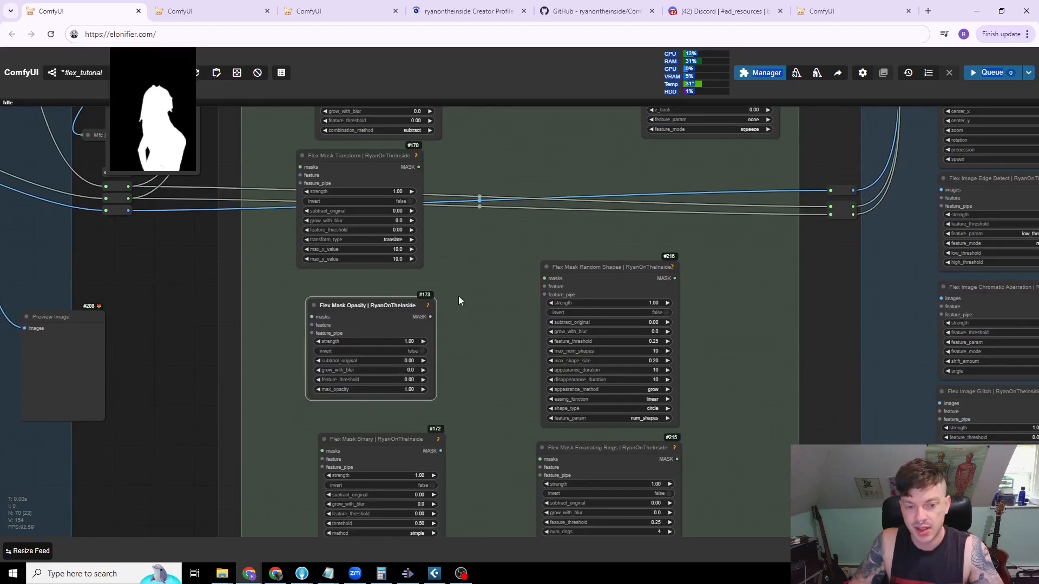
drag(469, 356, 466, 270)
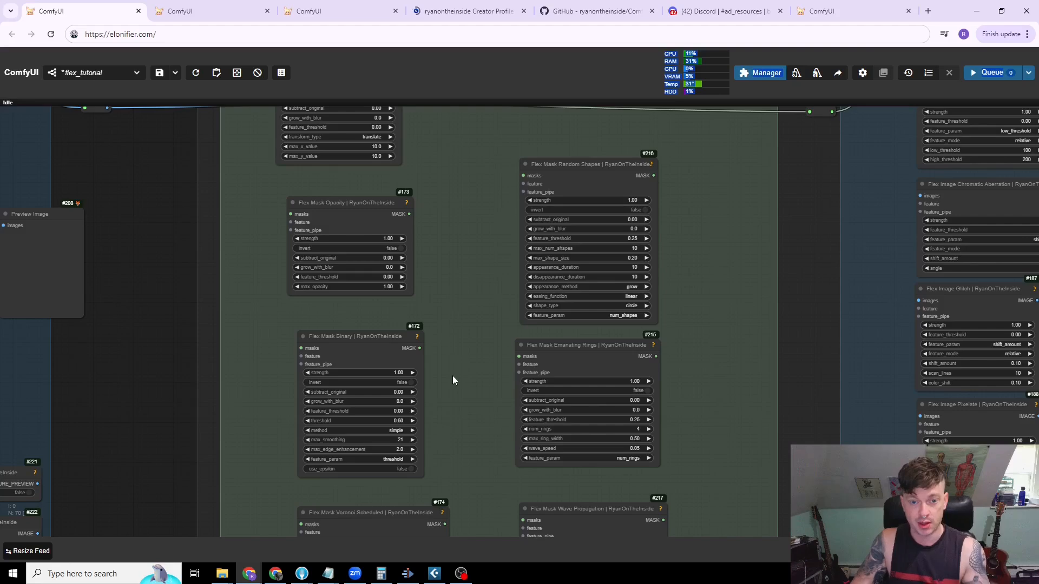
drag(469, 447, 369, 392)
scroll(446, 303, down, 4)
drag(354, 289, 352, 355)
drag(396, 267, 358, 379)
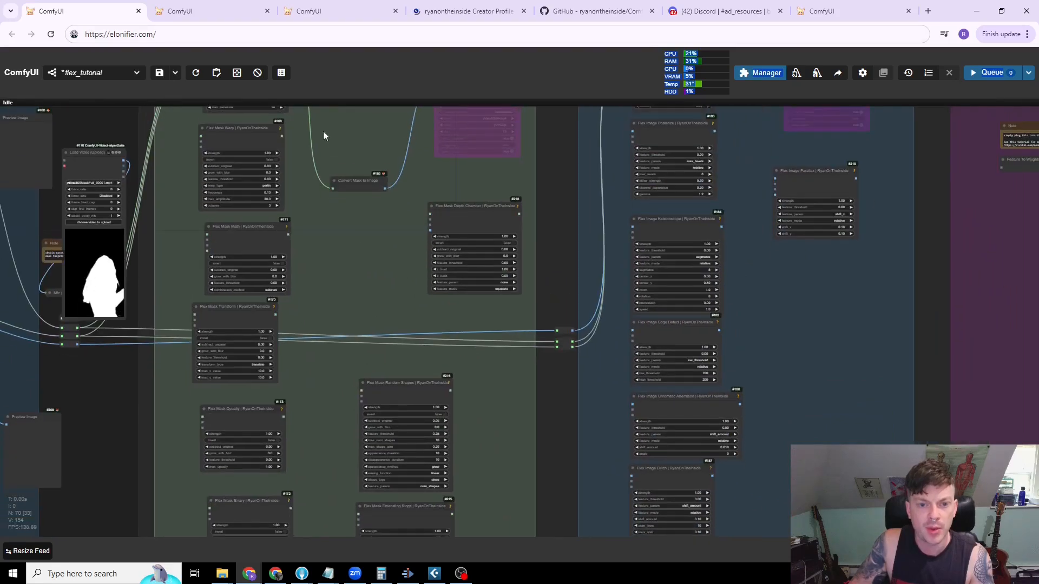
- Switch to the expanded2 workflow and examine the mask videos in its Video Combine nodes, starting with the morphed silhouette
click(318, 7)
scroll(417, 173, down, 3)
drag(417, 204, 270, 270)
scroll(379, 232, up, 4)
drag(281, 353, 257, 241)
scroll(231, 255, up, 8)
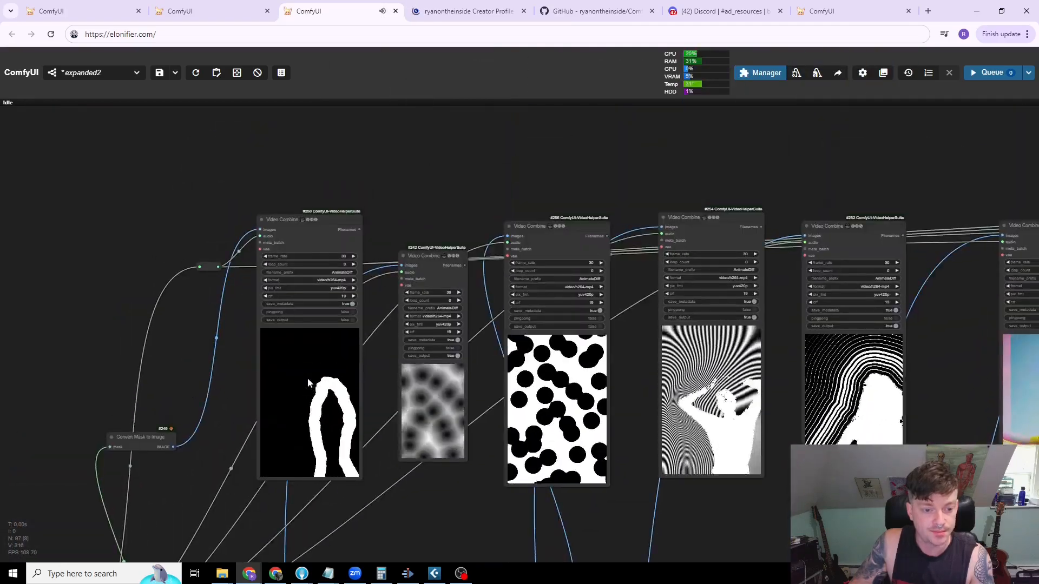
scroll(308, 381, up, 7)
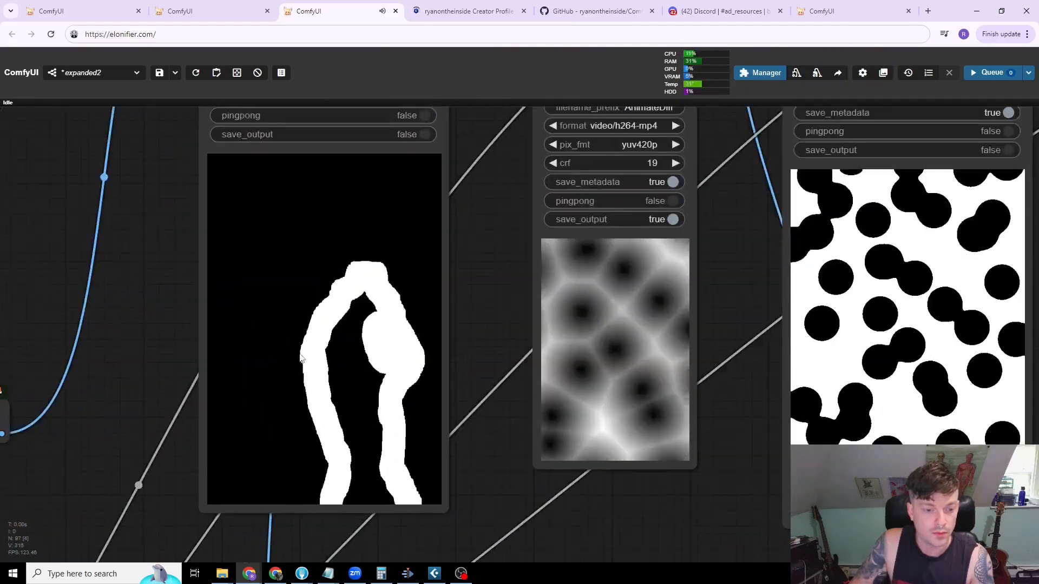
scroll(321, 407, down, 4)
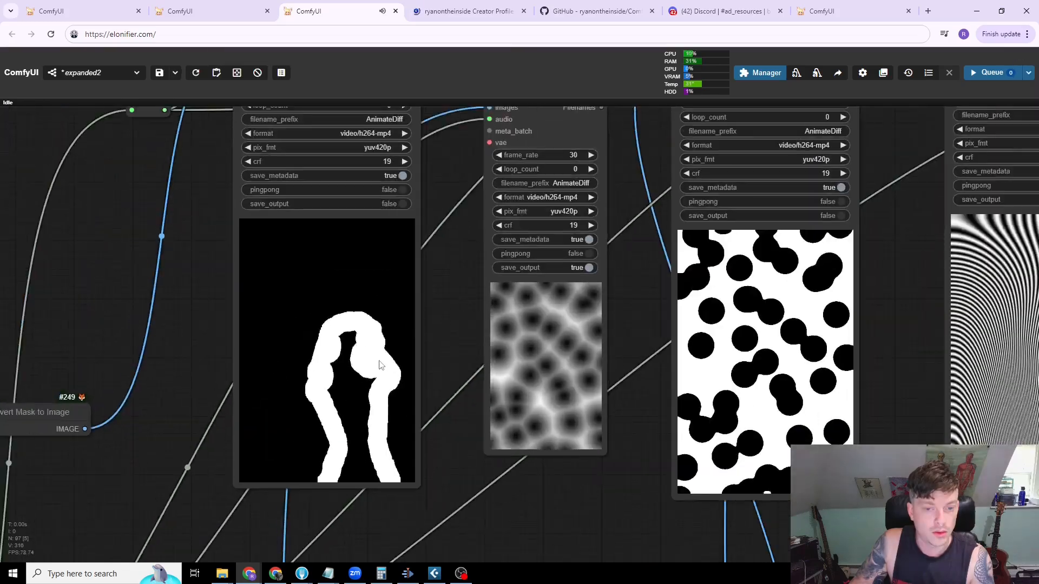
- Compare the silhouette and Voronoi mask videos, and nudge the Voronoi Video Combine node slightly up
drag(474, 291, 258, 291)
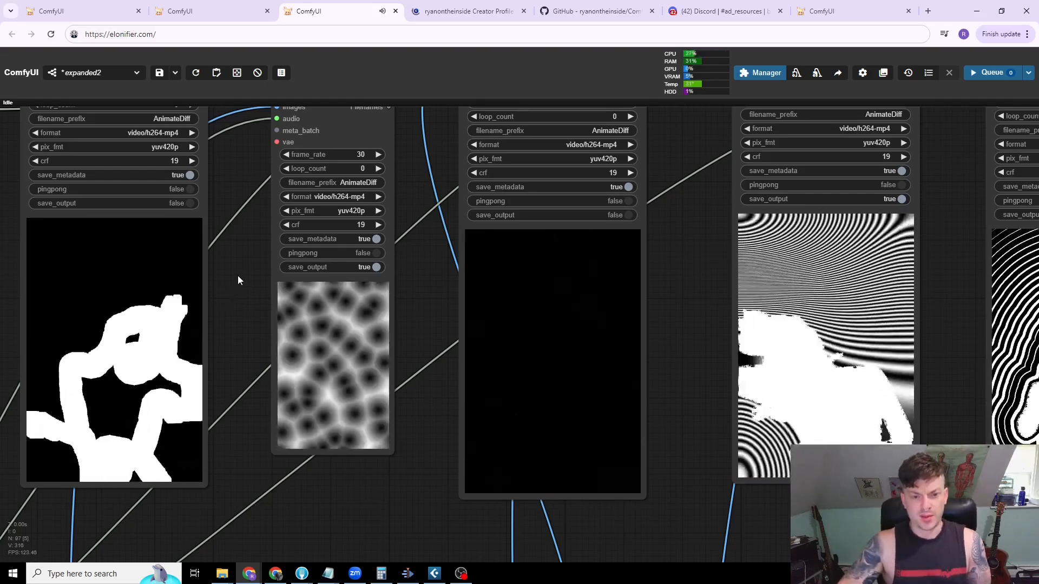
drag(235, 285, 249, 309)
scroll(250, 309, down, 2)
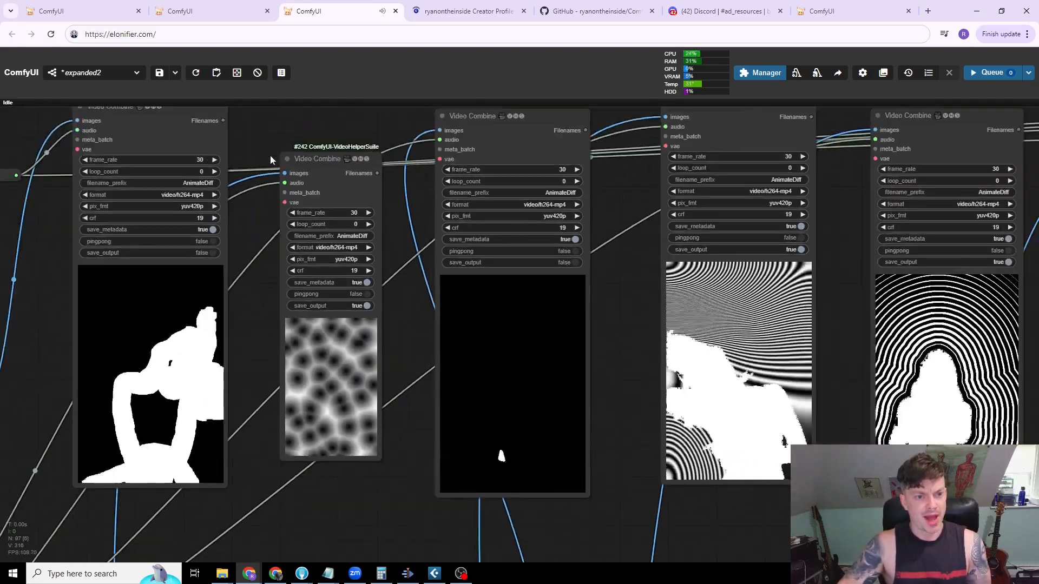
drag(259, 138, 332, 149)
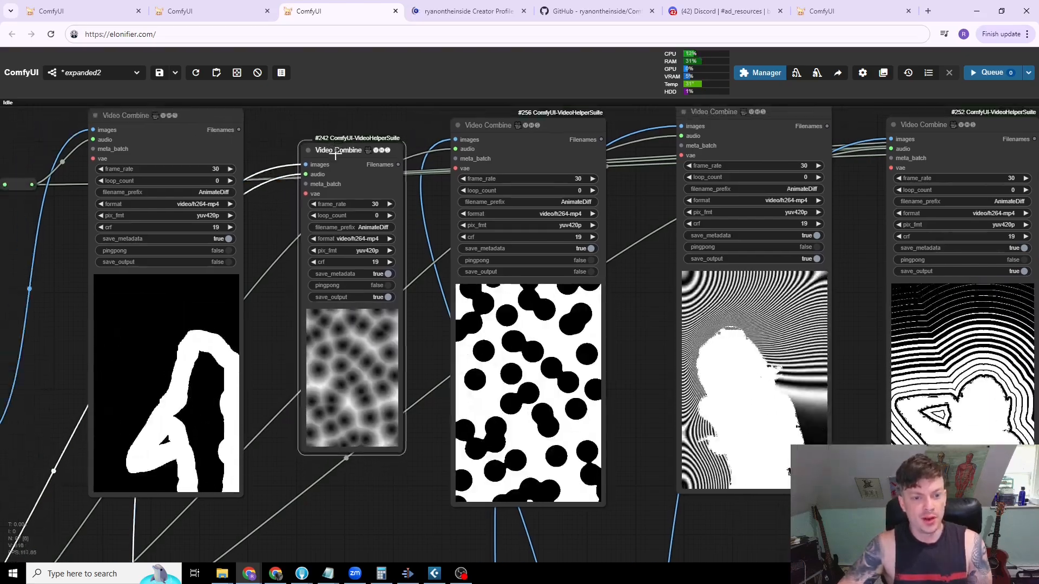
- Find the Flex Mask Voronoi Scheduled node in the Masks group area and nudge it down and to the right
scroll(249, 487, down, 5)
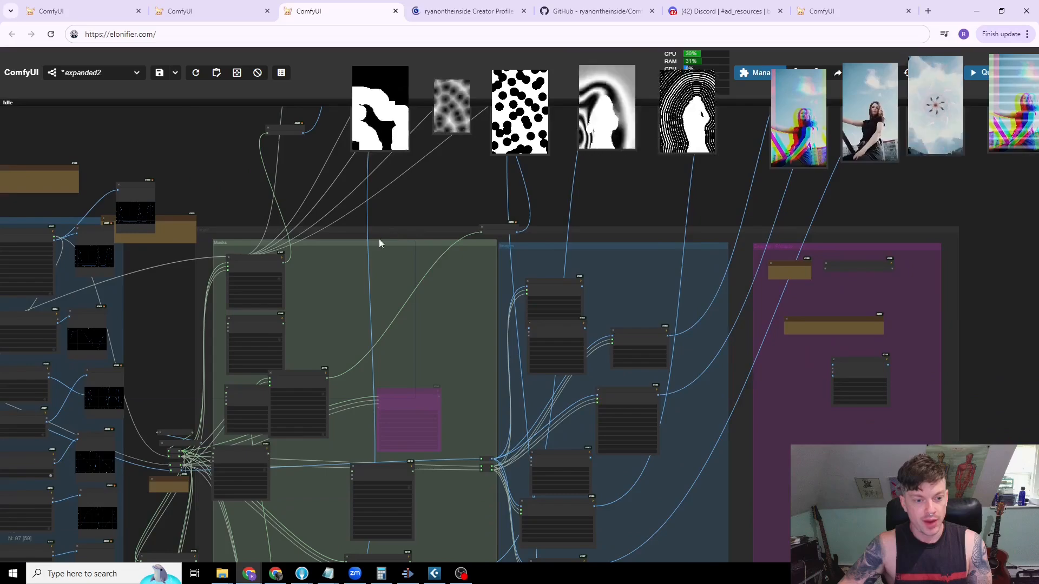
drag(339, 322, 348, 213)
drag(296, 508, 453, 204)
scroll(341, 277, up, 9)
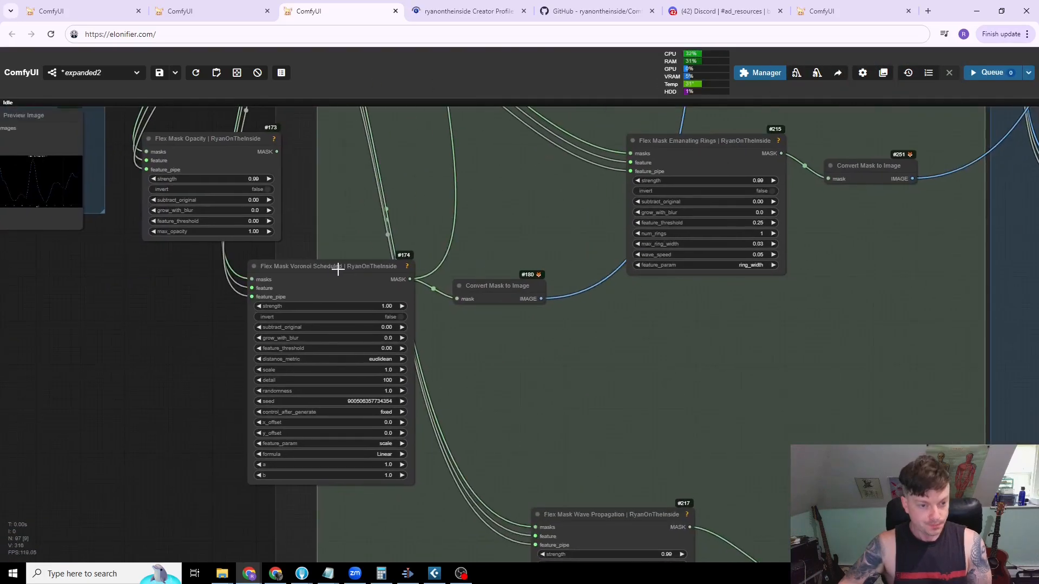
drag(333, 267, 354, 286)
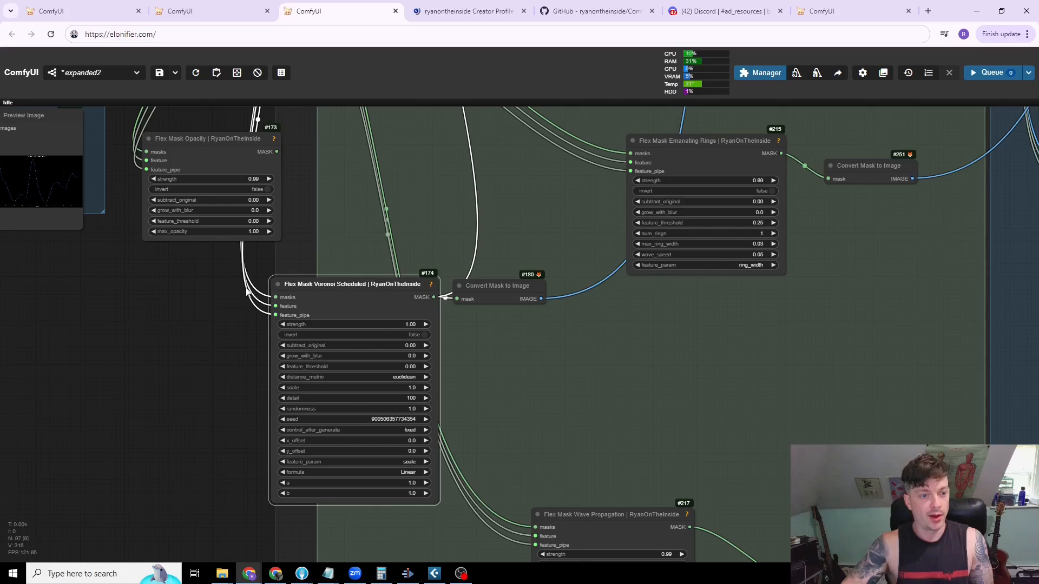
- Look over the mask nodes around Flex Mask Voronoi Scheduled and return to the row of mask videos above
scroll(357, 298, down, 3)
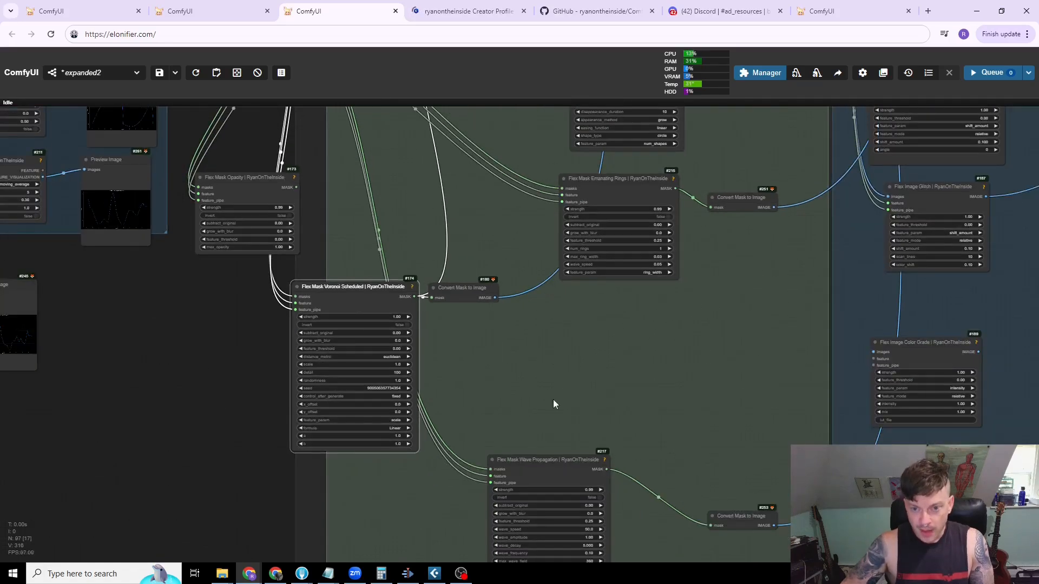
scroll(550, 414, down, 5)
drag(480, 268, 482, 282)
drag(496, 346, 500, 223)
drag(387, 354, 379, 355)
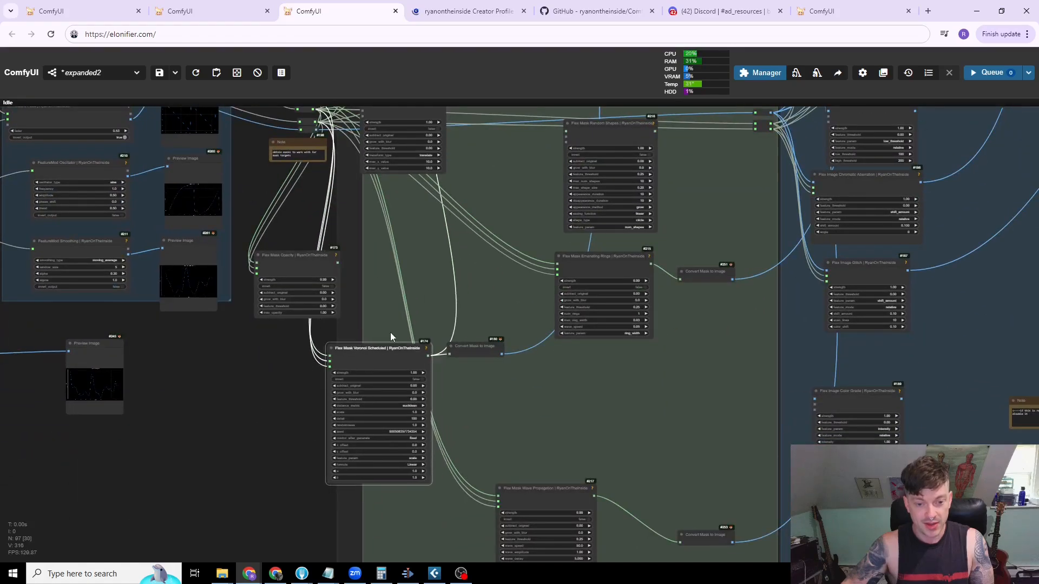
scroll(482, 289, down, 4)
drag(481, 213, 443, 317)
scroll(460, 341, up, 5)
drag(467, 213, 445, 308)
drag(570, 275, 507, 411)
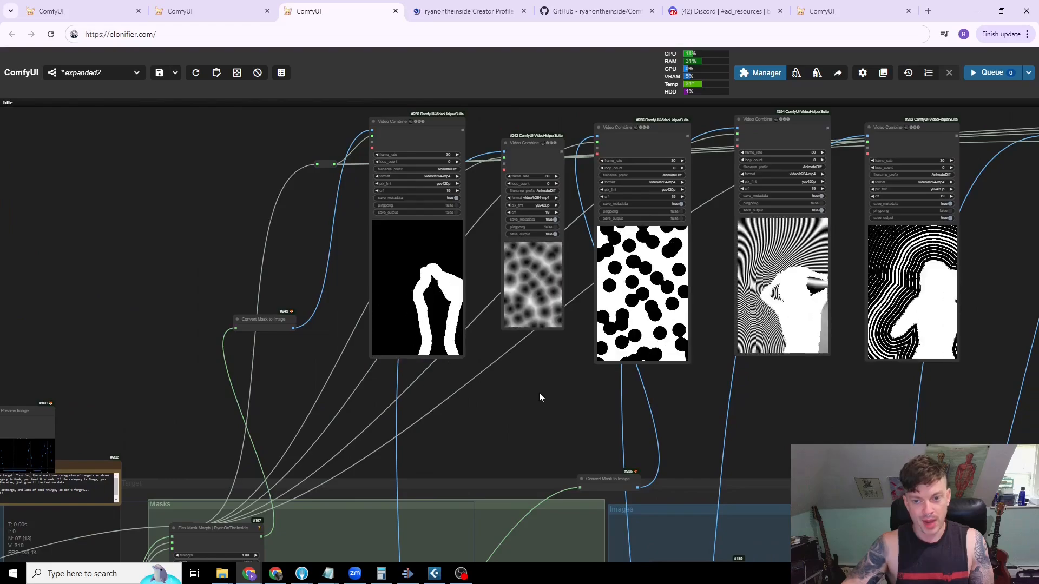
- Examine the Voronoi mask video up close and nudge its Video Combine node up and to the left
scroll(566, 307, up, 8)
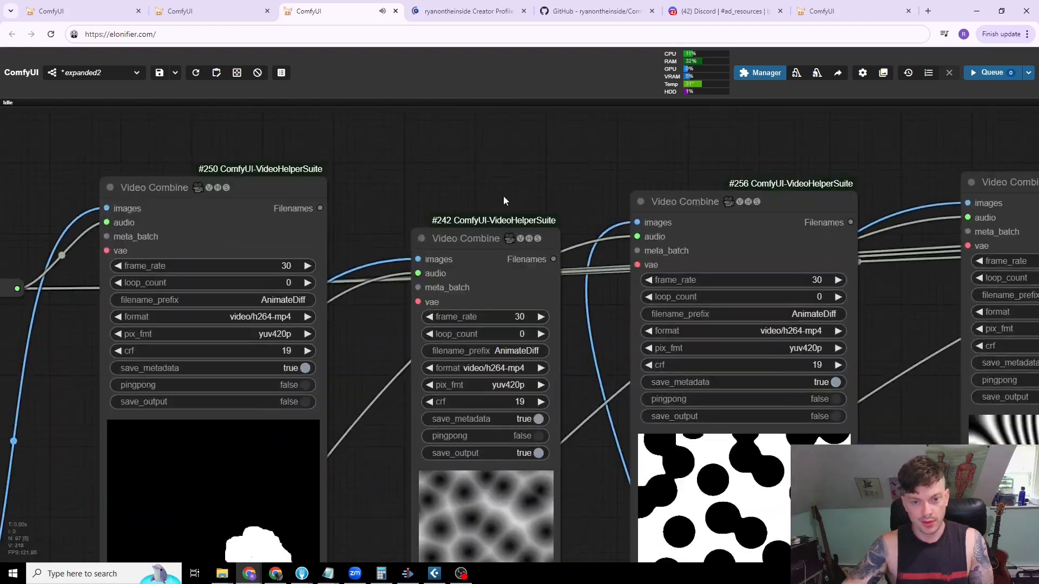
drag(503, 197, 442, 101)
mouse_move(410, 144)
mouse_down()
mouse_move(397, 139)
mouse_move(409, 127)
mouse_up()
drag(319, 458, 294, 395)
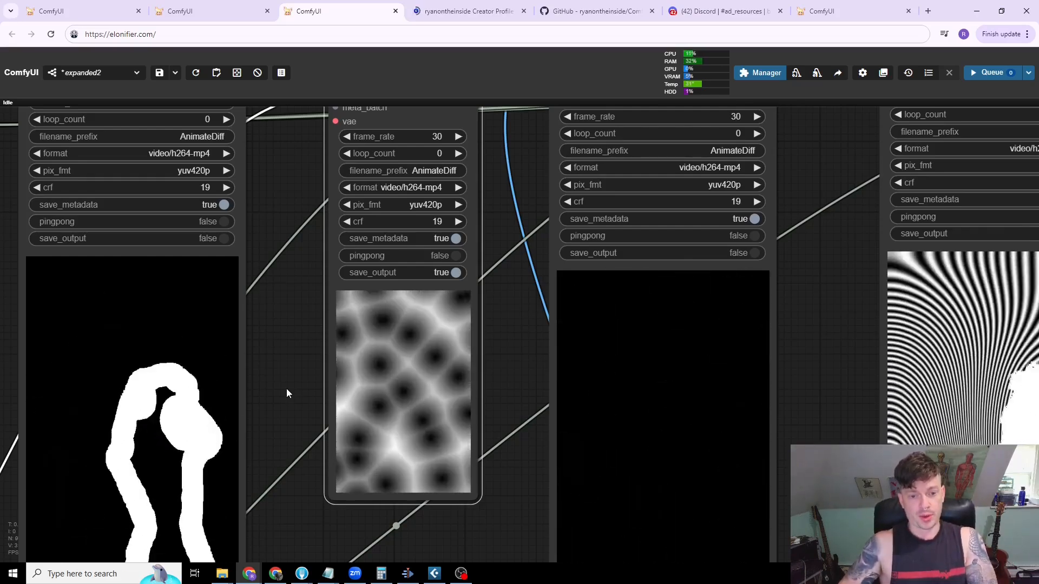
scroll(293, 328, down, 5)
drag(368, 171, 366, 172)
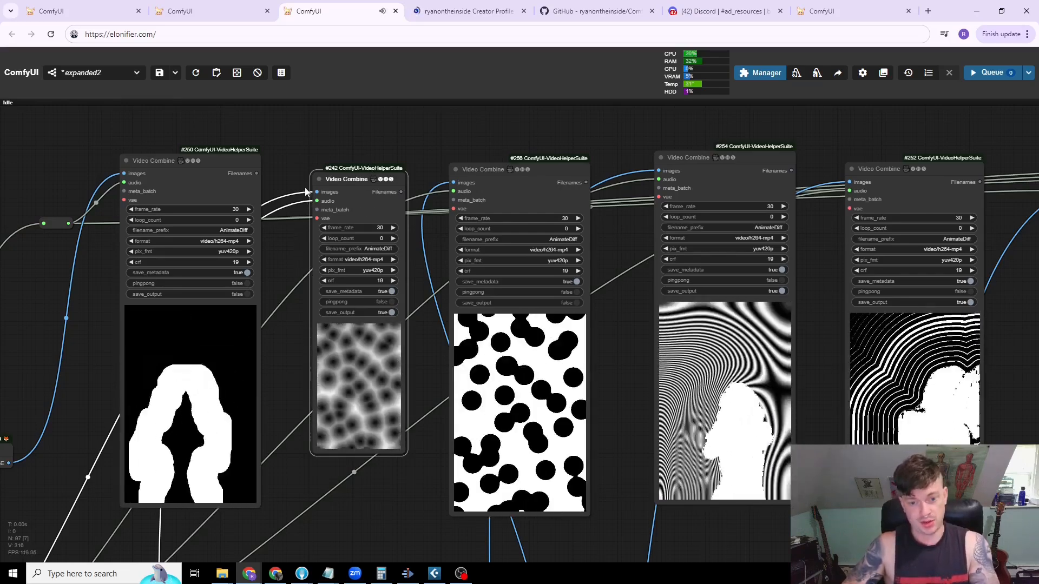
drag(455, 133, 340, 139)
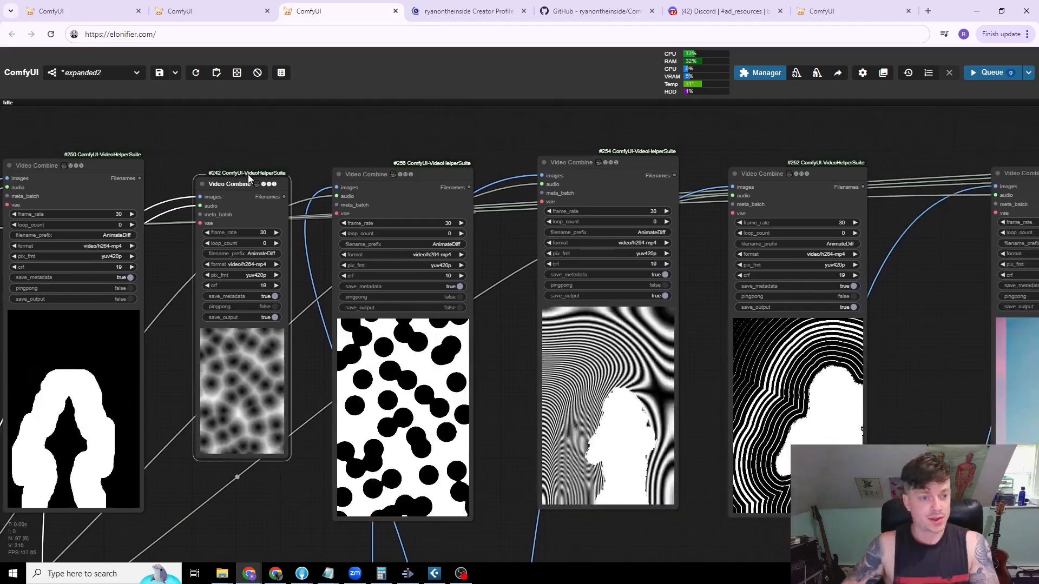
drag(252, 184, 236, 185)
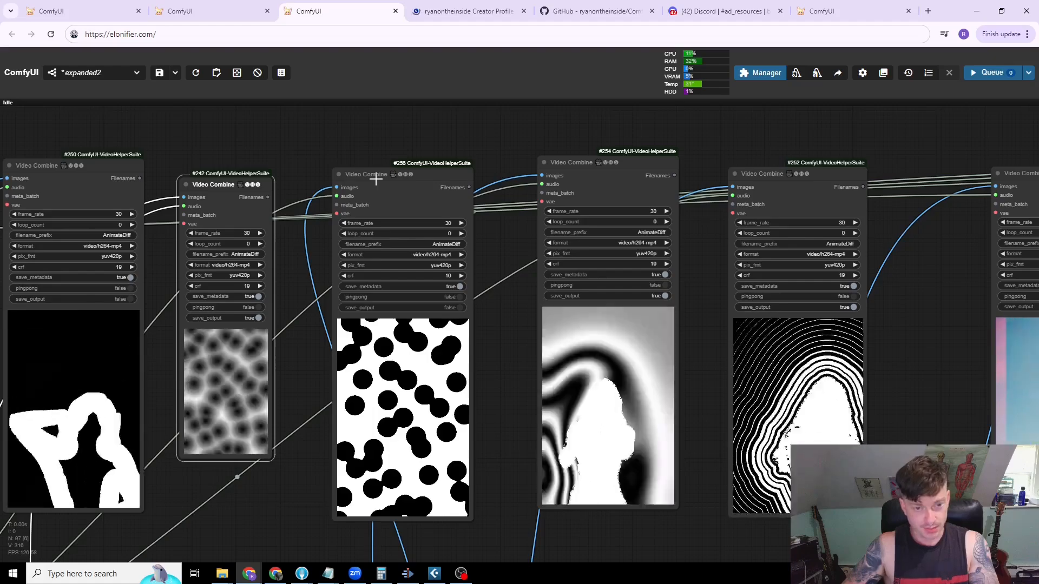
- Nudge the Video Combine node with the random circles mask upward and inspect its video
drag(401, 152, 343, 145)
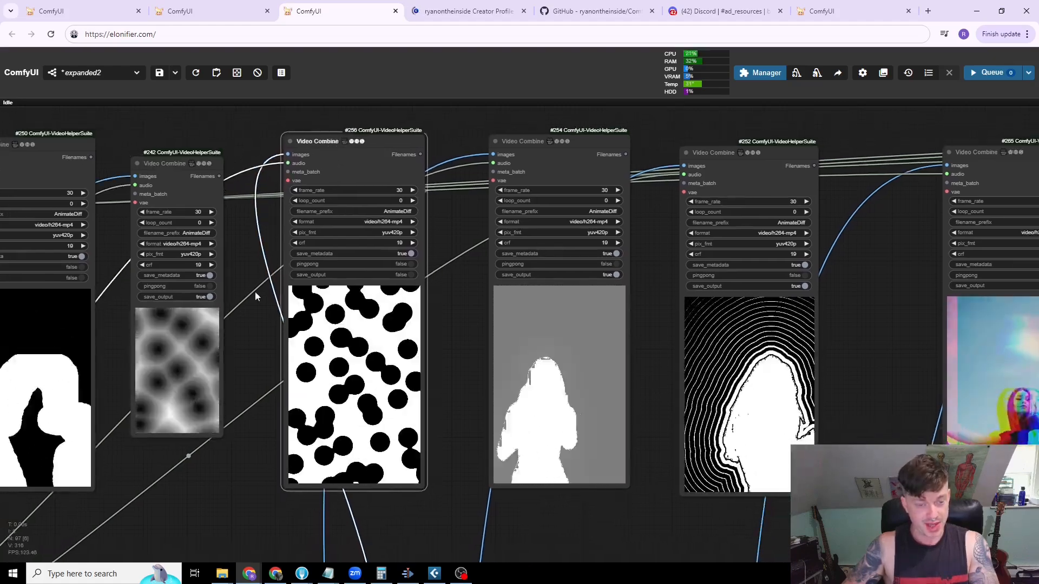
scroll(254, 346, up, 3)
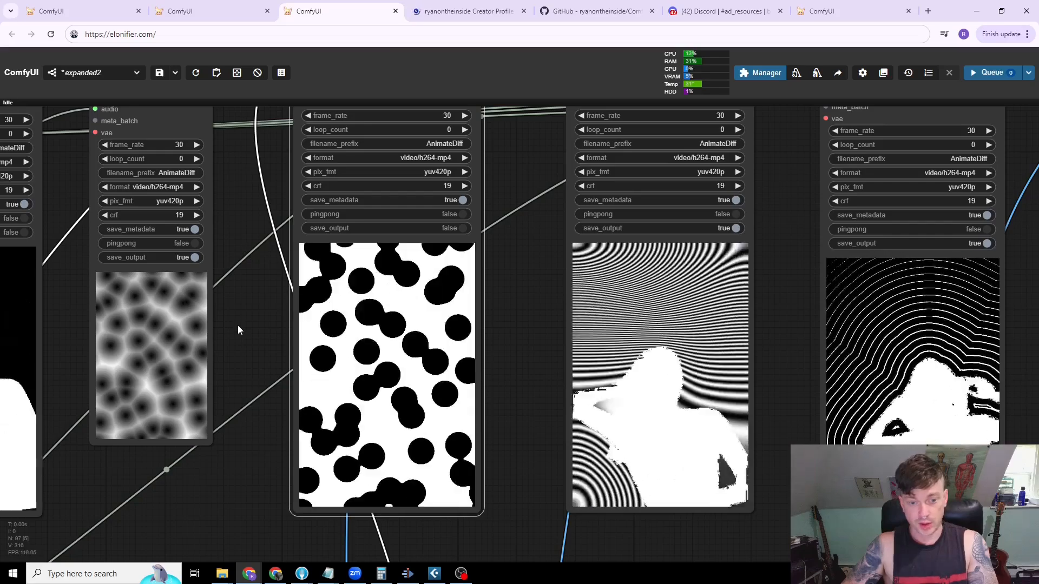
scroll(239, 328, down, 7)
- Nudge the wave propagation mask's Video Combine node up and to the left, and inspect its rippling video
drag(452, 156, 353, 119)
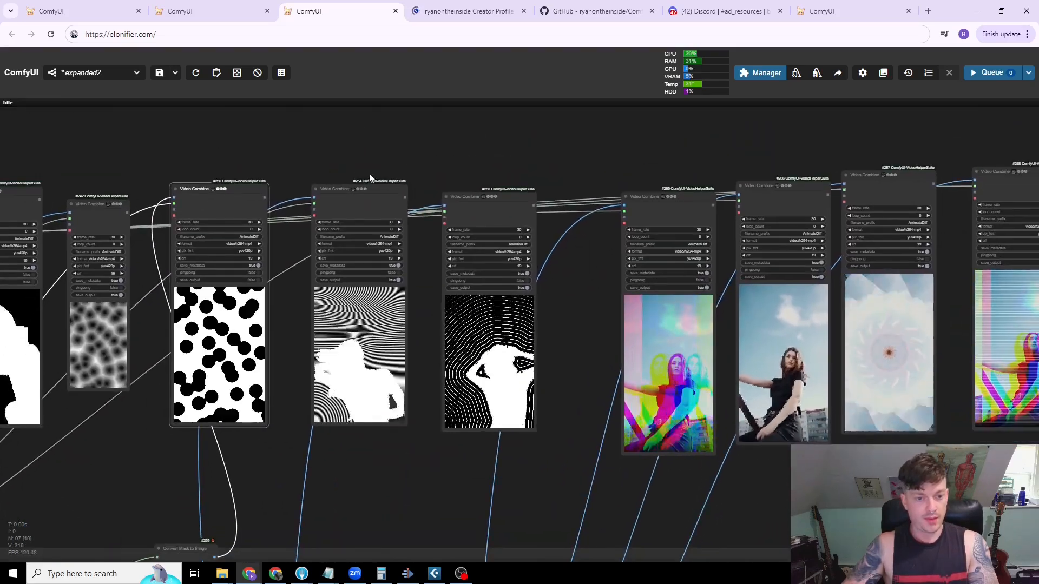
drag(368, 188, 363, 173)
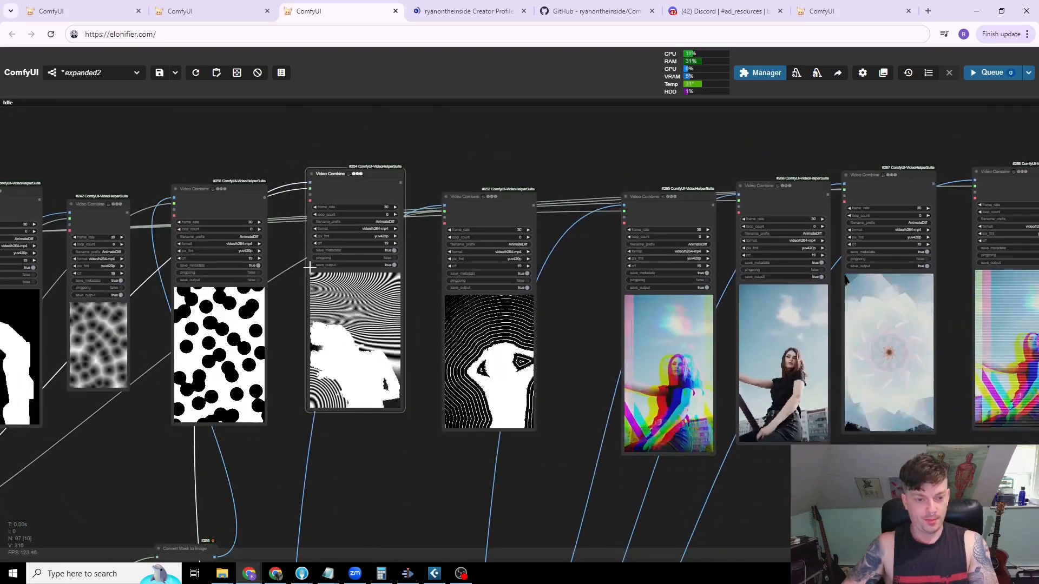
scroll(287, 307, up, 5)
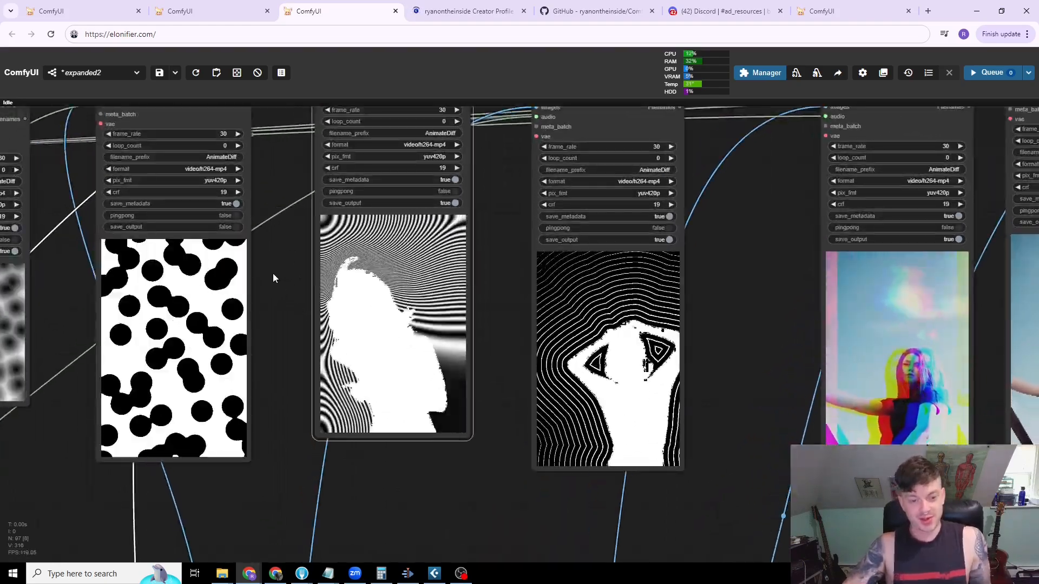
drag(274, 276, 322, 318)
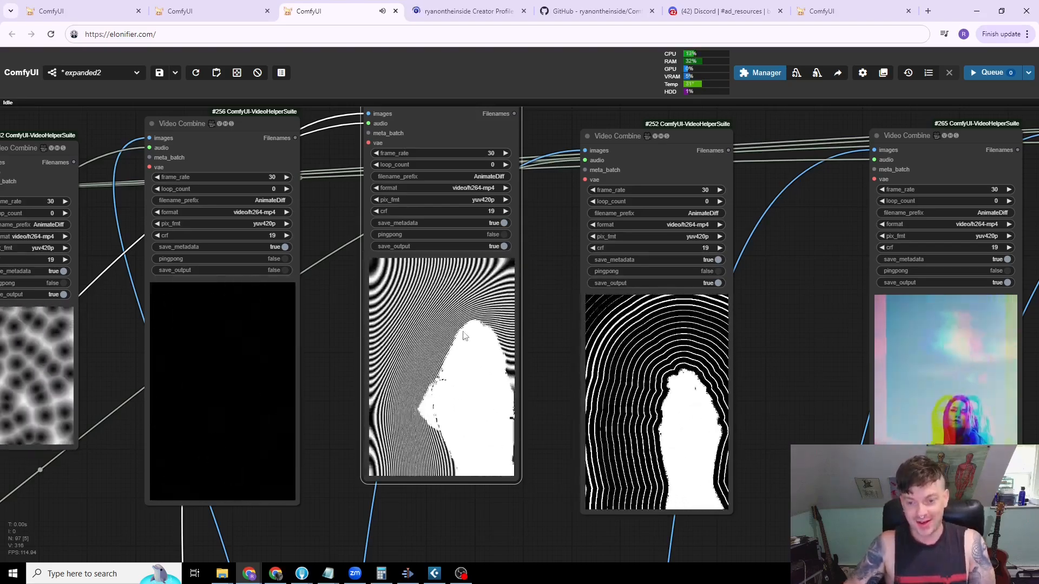
- Nudge the emanating rings mask's Video Combine node up and to the left, and inspect the rings around the silhouette
scroll(458, 339, down, 2)
drag(579, 145, 442, 141)
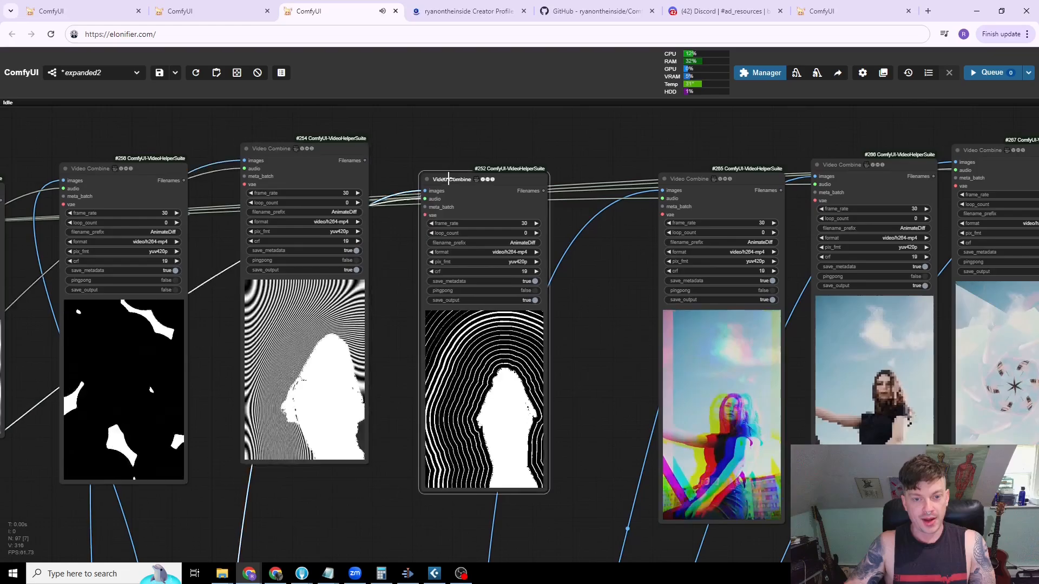
scroll(604, 410, up, 2)
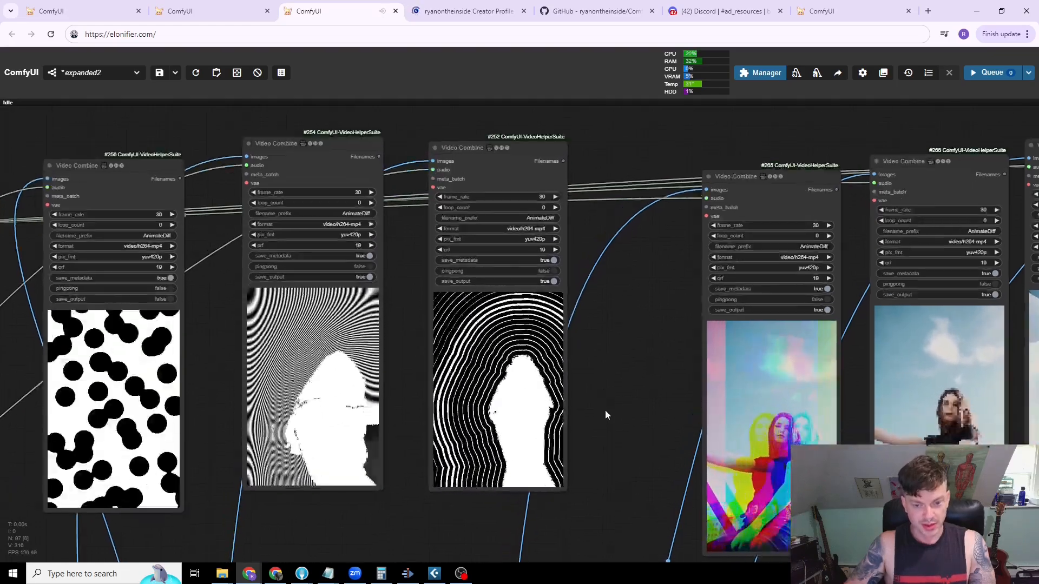
scroll(630, 406, up, 2)
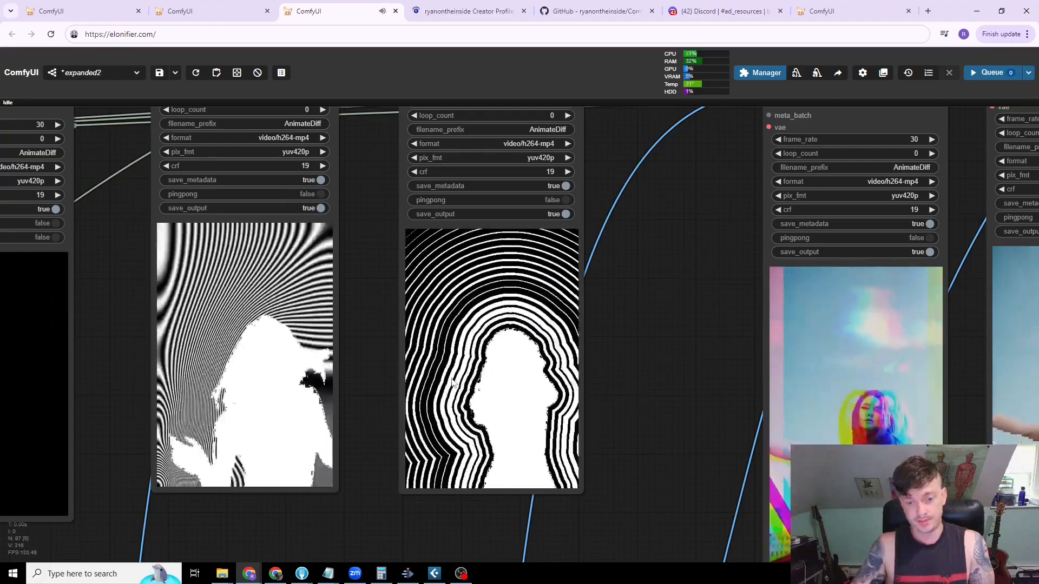
scroll(452, 381, down, 6)
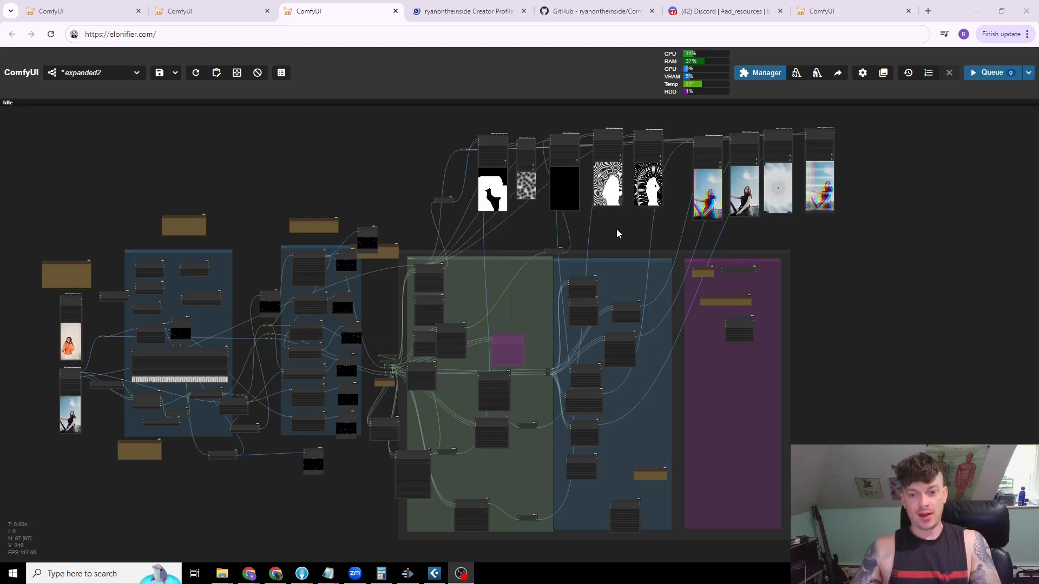
- Switch to the flex_tutorial workflow and nudge the Flex Image Bloom node slightly upward in the Images group
drag(550, 235, 549, 254)
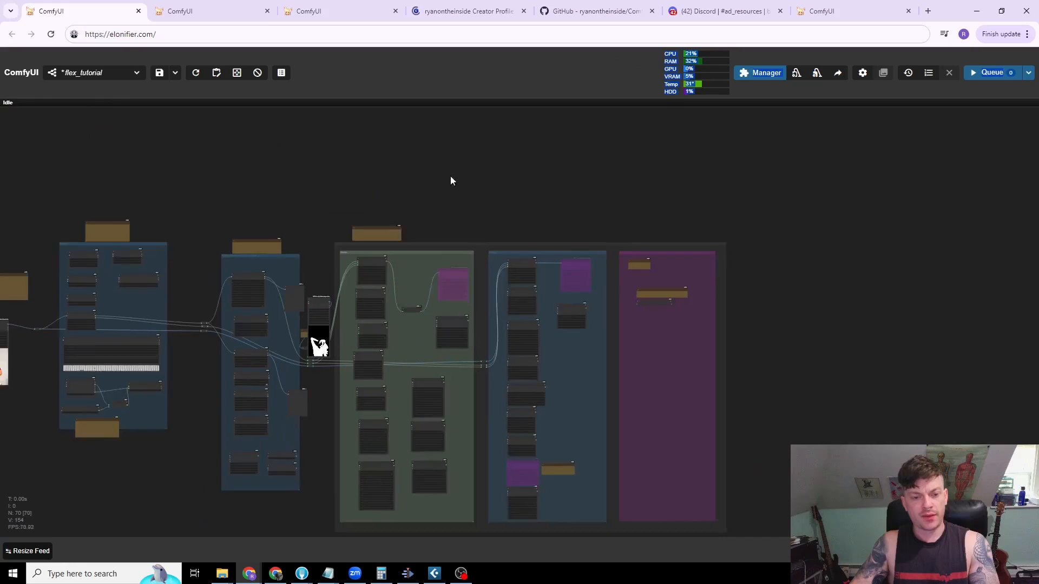
drag(438, 372, 443, 295)
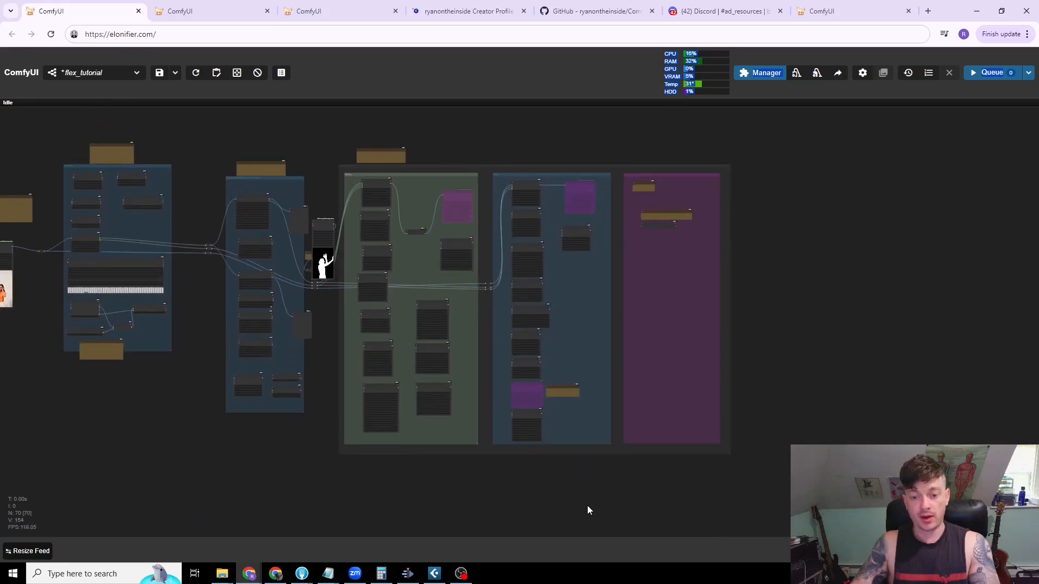
drag(565, 132, 433, 160)
scroll(424, 203, up, 18)
drag(433, 230, 468, 420)
scroll(468, 417, up, 1)
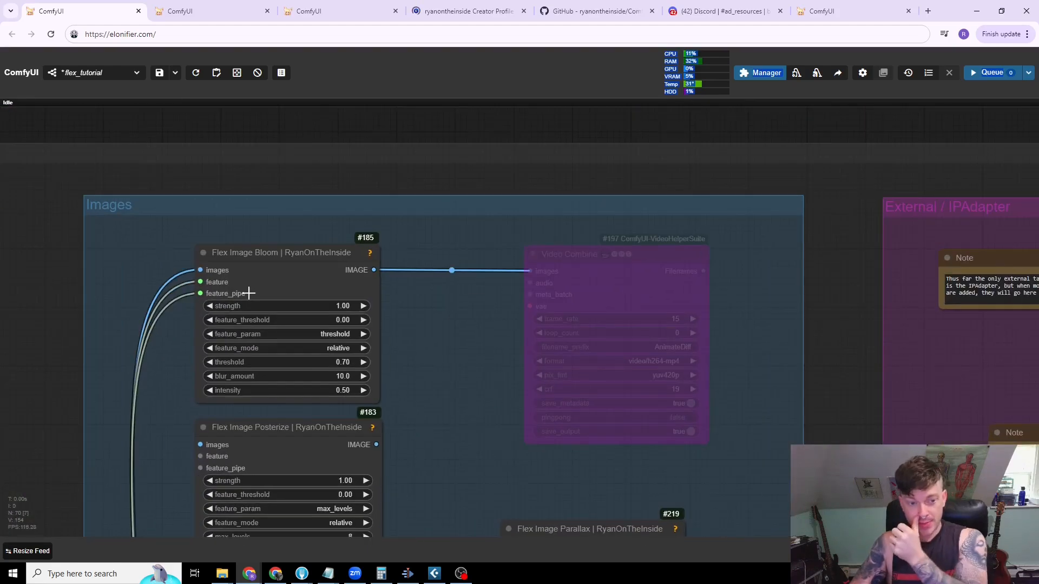
drag(236, 251, 238, 247)
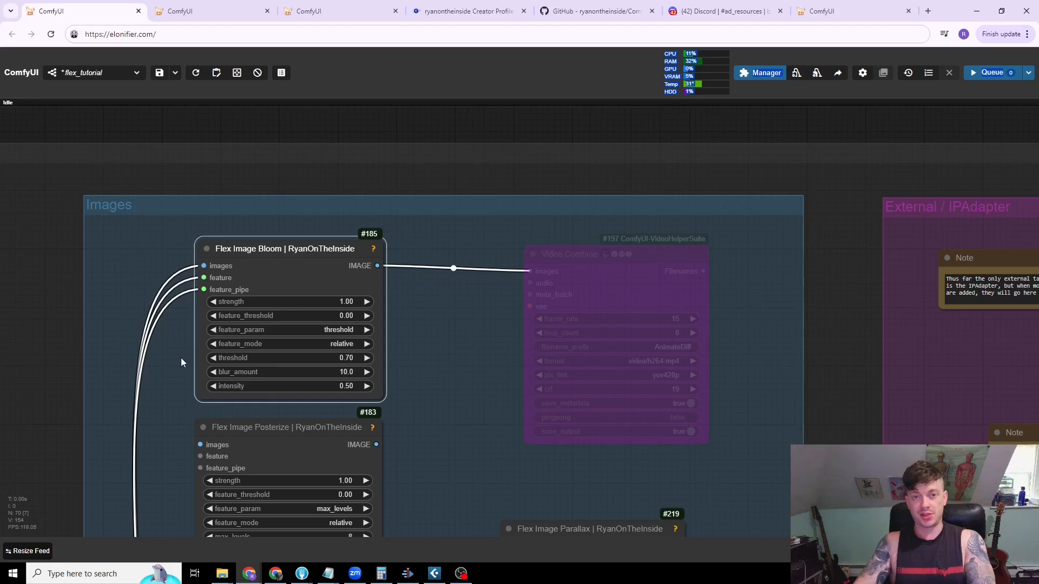
- Look through the flex image nodes in the Images group, from Bloom and Posterize down to Tilt Shift
scroll(253, 230, down, 2)
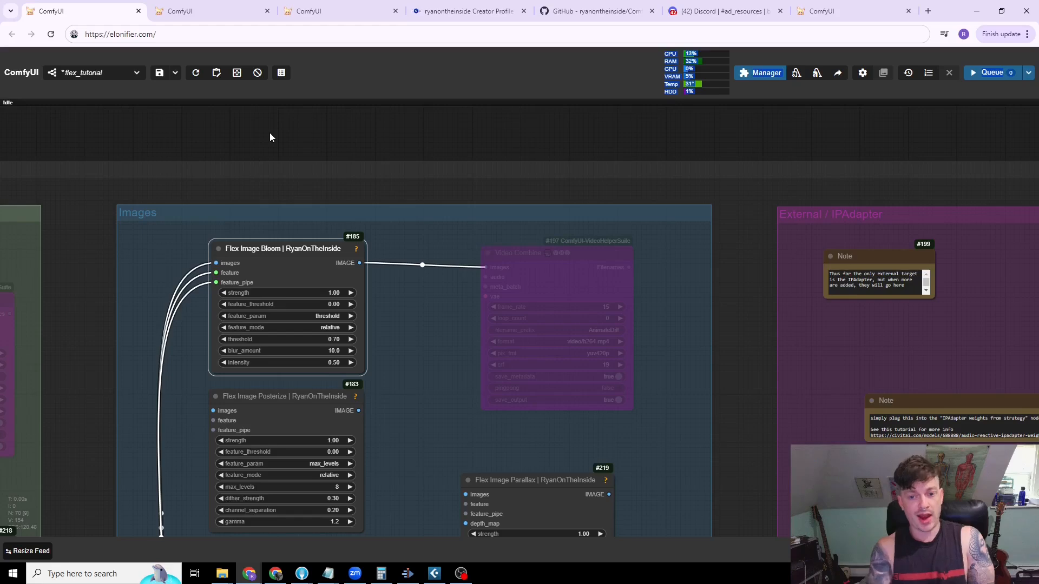
scroll(233, 203, down, 3)
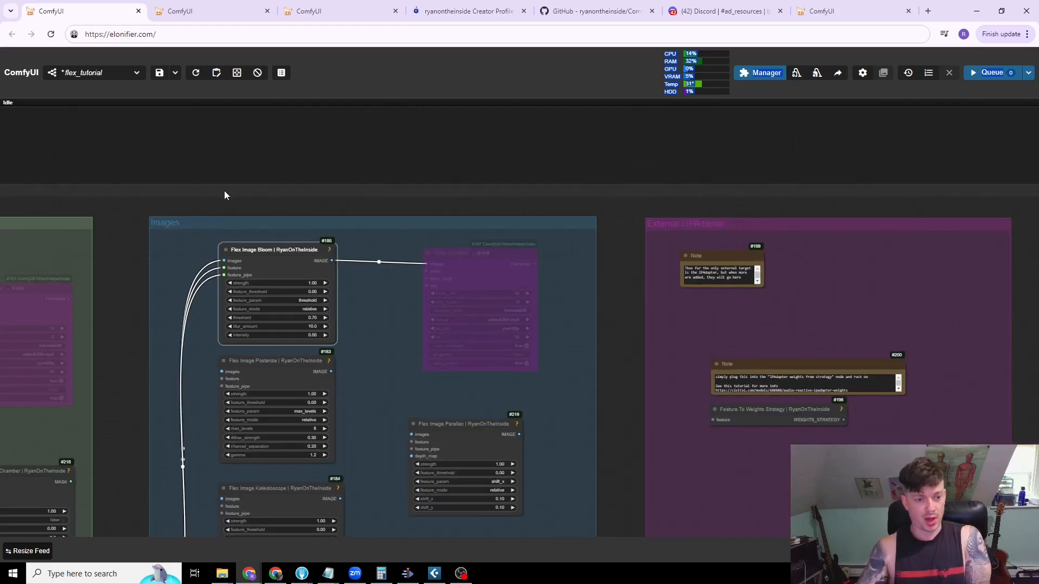
drag(367, 411, 347, 305)
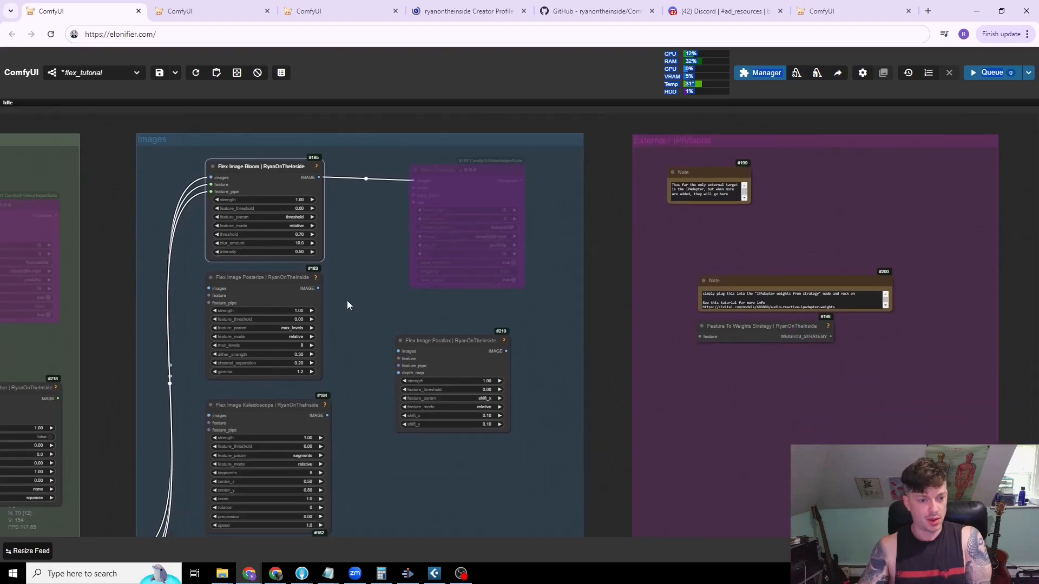
drag(365, 428, 381, 298)
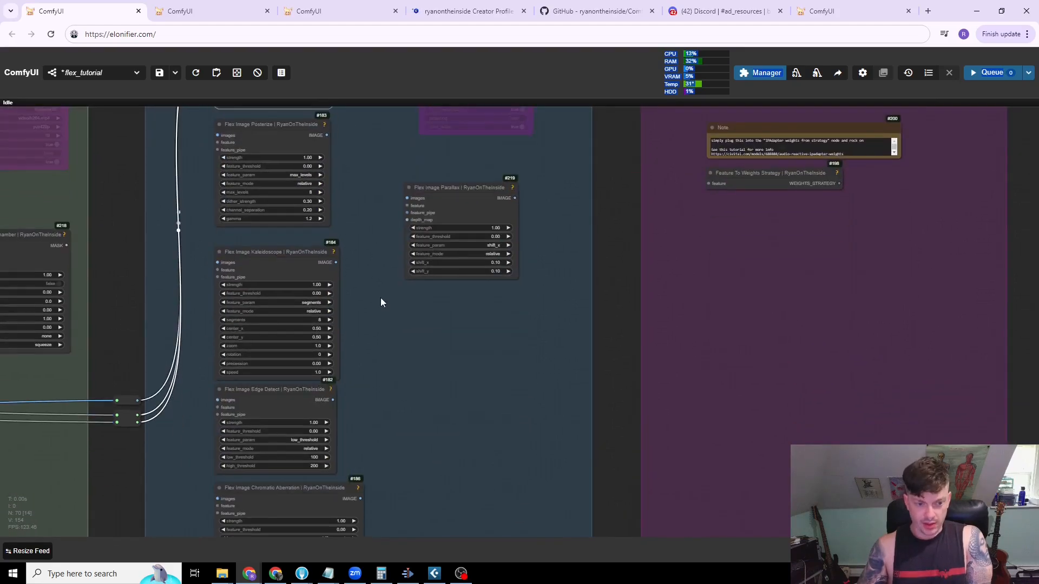
drag(389, 423, 398, 296)
drag(439, 418, 599, 563)
scroll(446, 333, down, 4)
scroll(541, 281, up, 6)
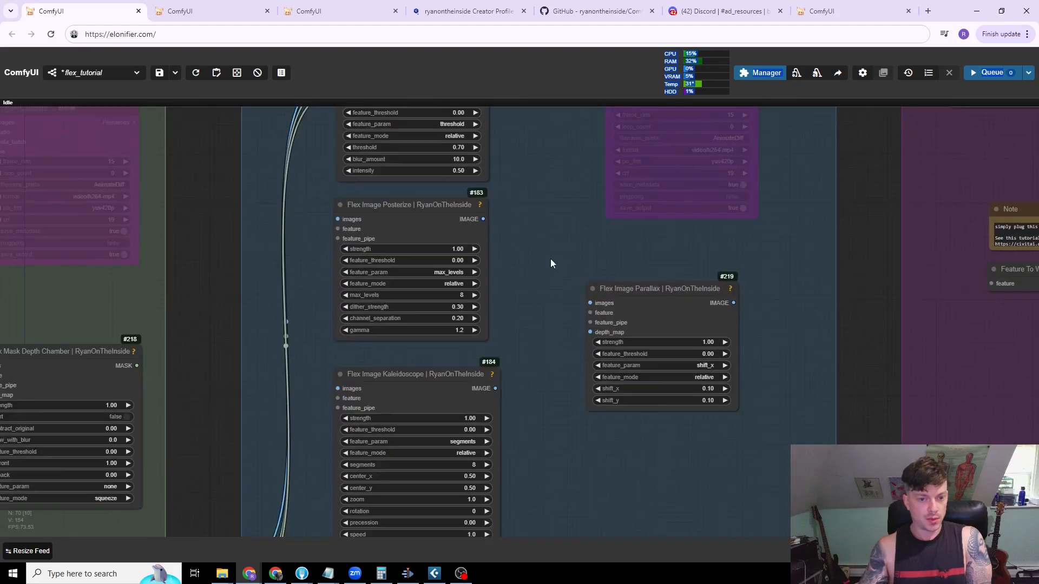
drag(550, 259, 561, 93)
drag(596, 459, 515, 169)
drag(562, 433, 574, 262)
drag(575, 384, 575, 209)
drag(575, 470, 571, 316)
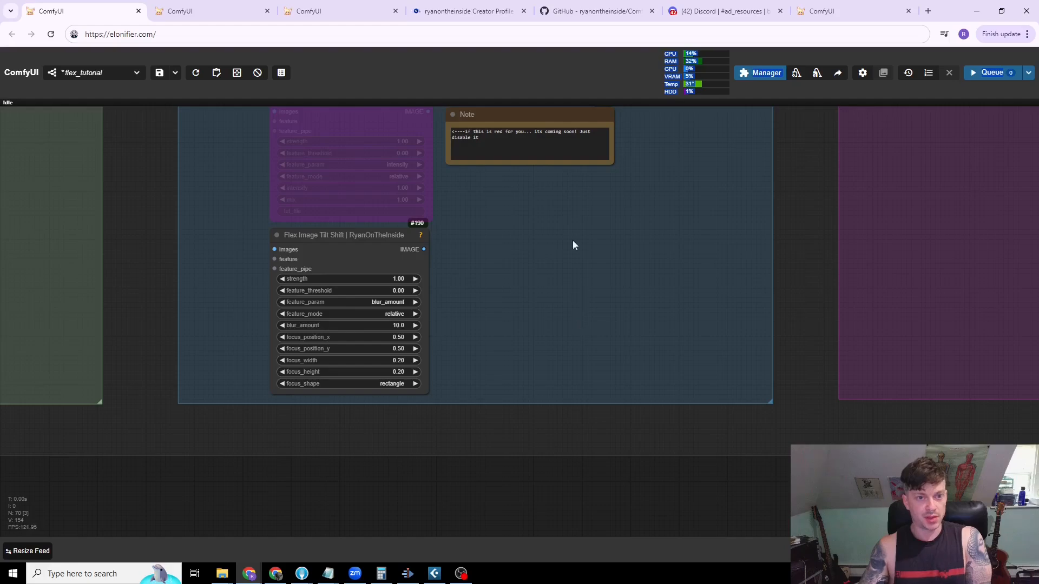
- Switch to the expanded2 workflow and examine the example videos made with the flex image nodes
click(347, 14)
scroll(433, 271, down, 6)
drag(658, 210, 587, 334)
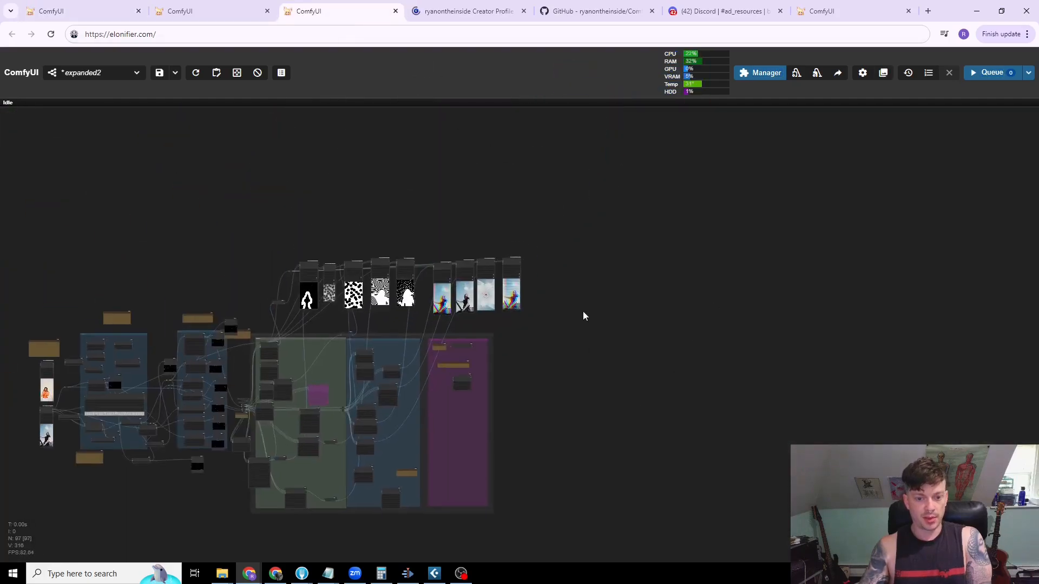
scroll(579, 329, up, 7)
scroll(383, 213, up, 10)
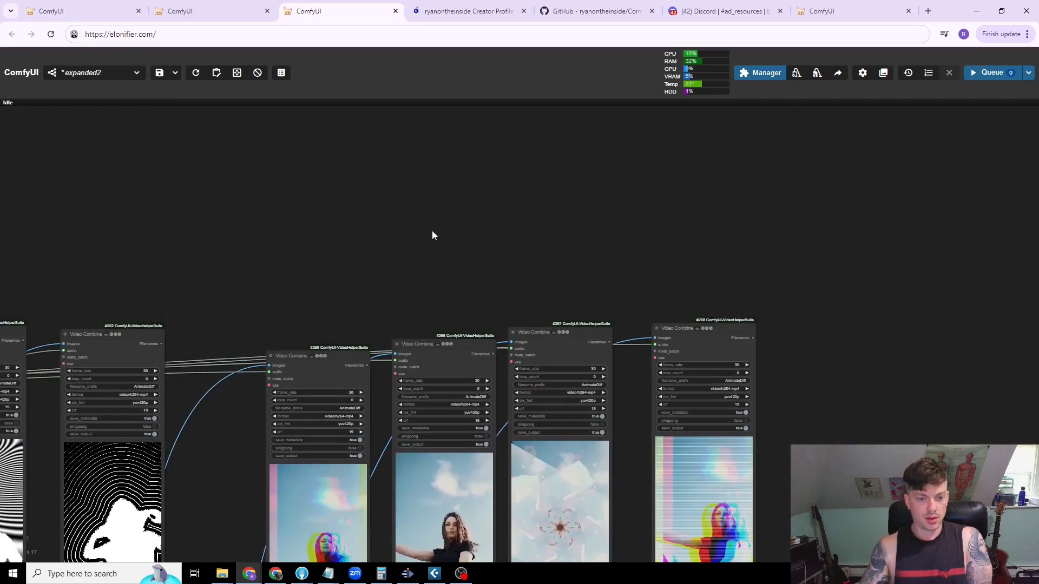
scroll(202, 262, up, 5)
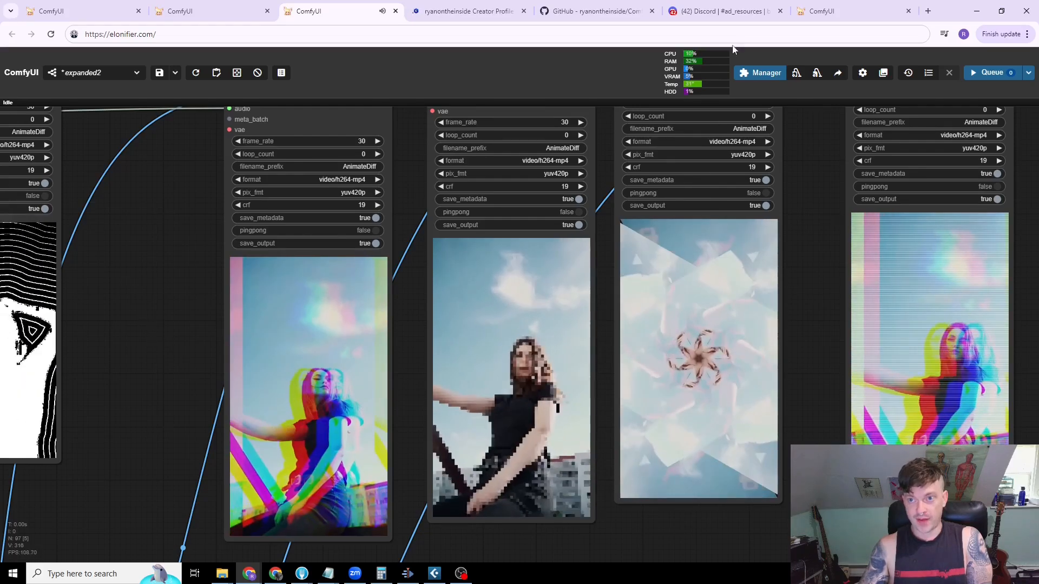
- Visit the audio reactive system thread on Discord, and return to compare the pixelated, kaleidoscope and glitch example videos
click(720, 12)
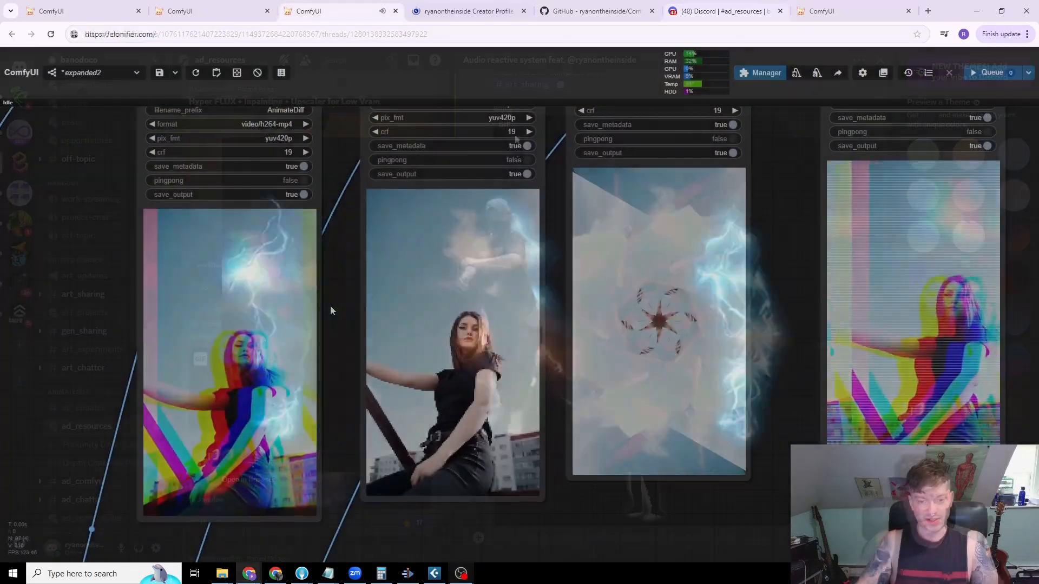
scroll(324, 286, up, 3)
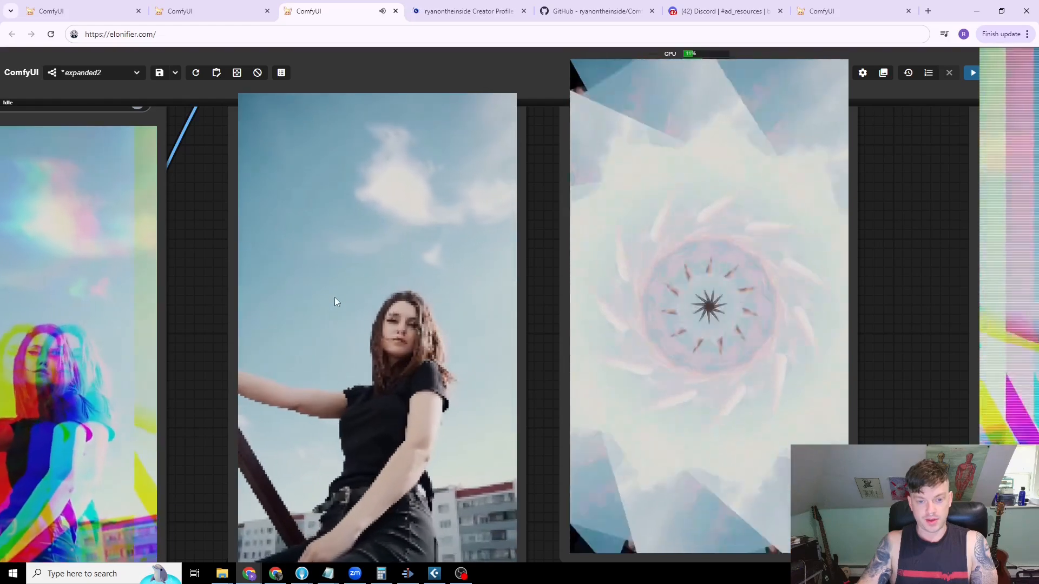
scroll(350, 311, down, 3)
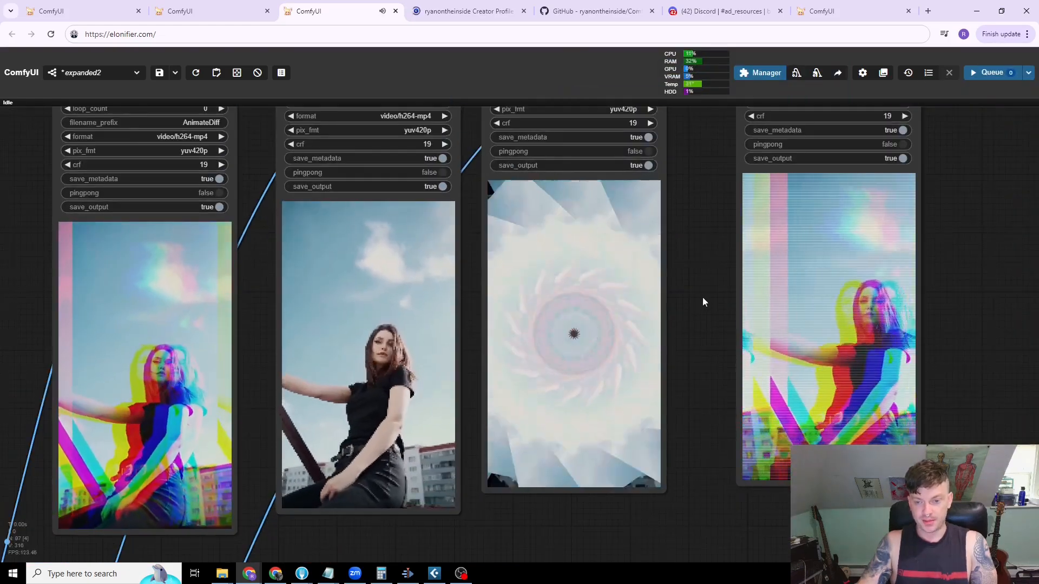
drag(701, 299, 603, 334)
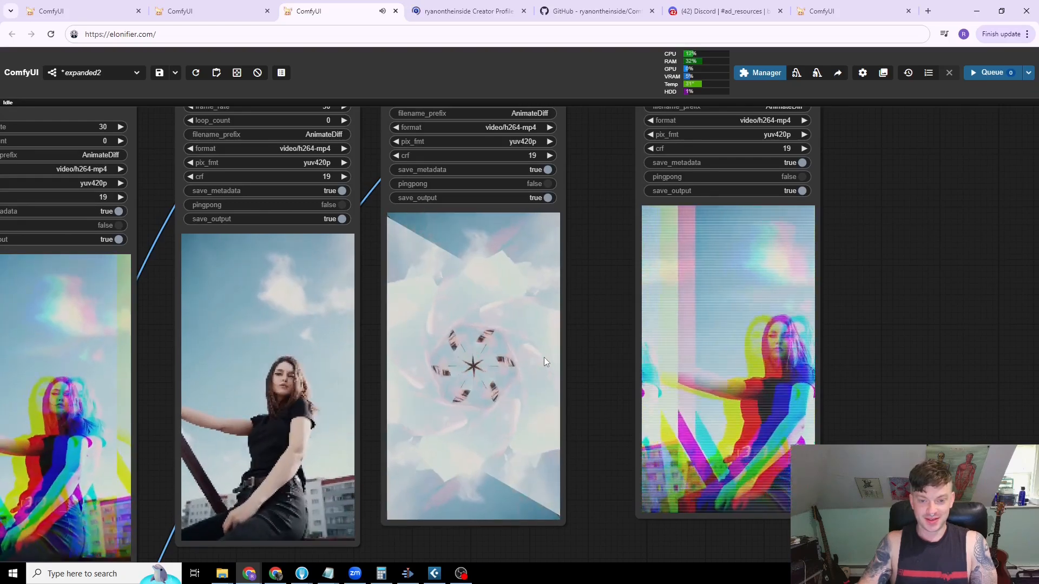
drag(603, 310, 392, 304)
scroll(444, 285, down, 3)
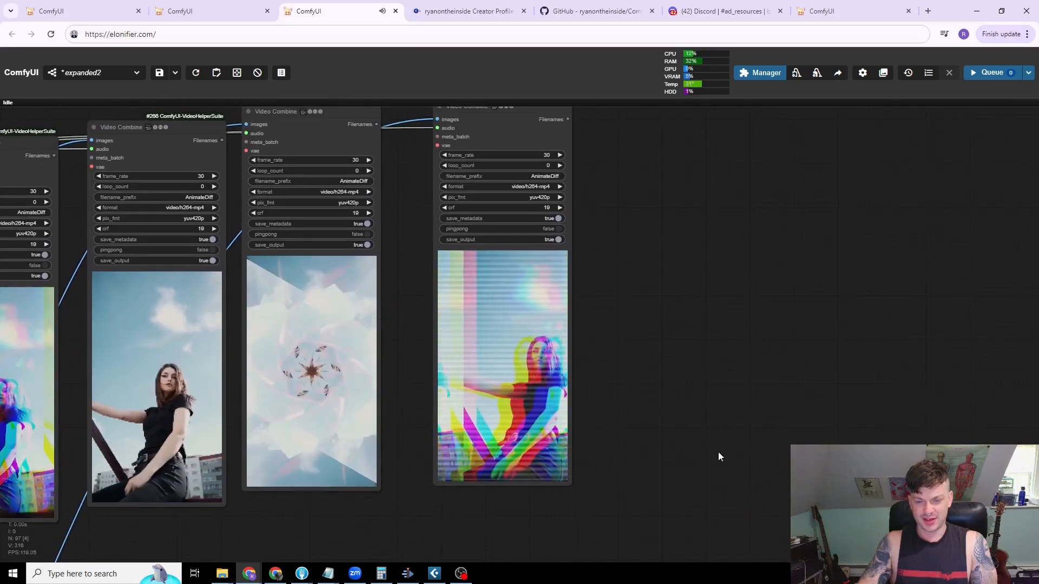
- Inspect the feature_param and feature_mode options of the Flex Image Glitch node
scroll(667, 400, down, 5)
drag(666, 400, 832, 139)
drag(636, 453, 782, 236)
scroll(410, 374, up, 7)
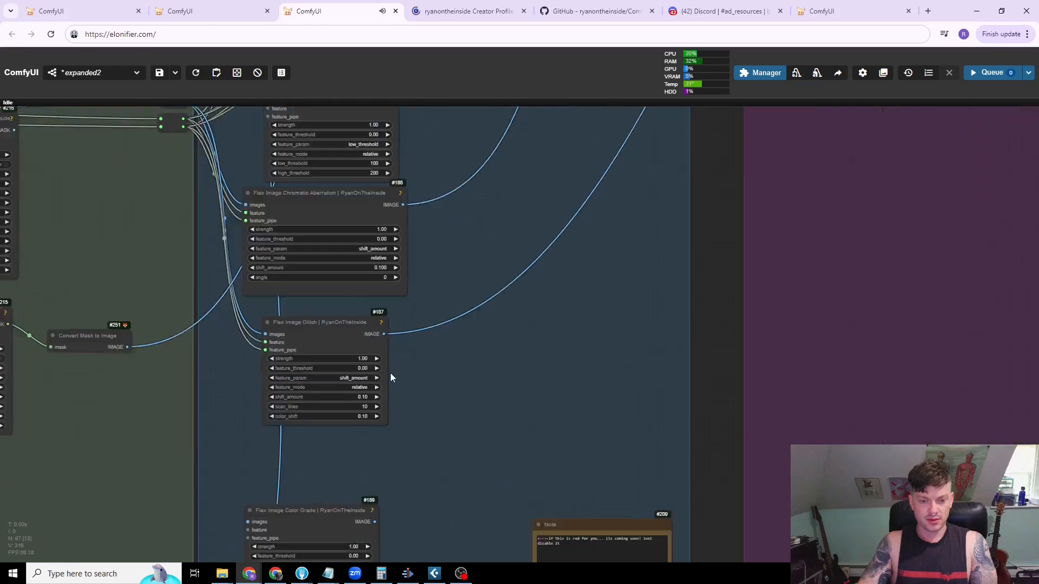
scroll(475, 313, down, 3)
scroll(467, 338, up, 6)
drag(460, 370, 622, 355)
click(448, 322)
click(449, 331)
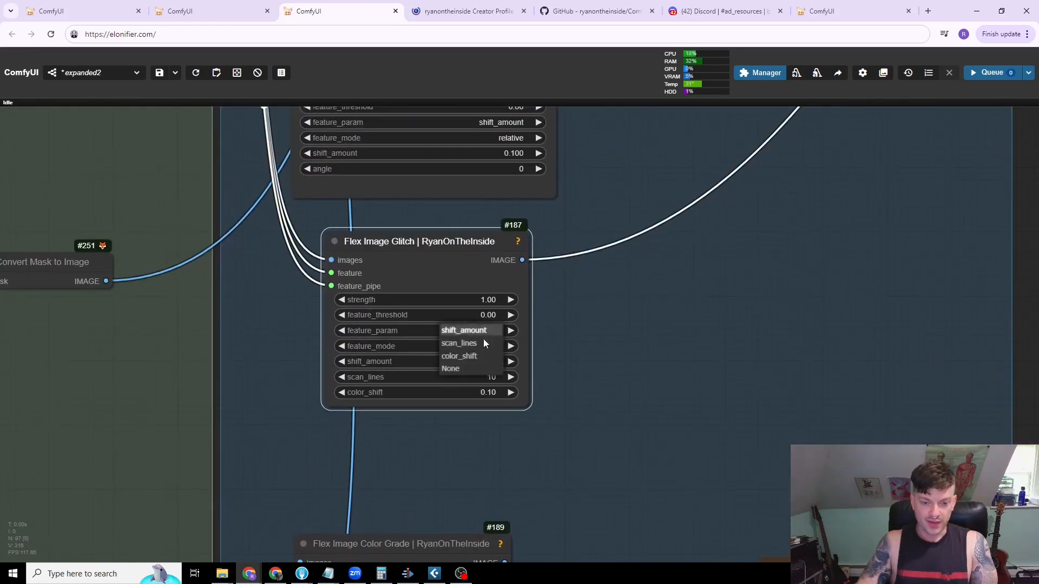
click(534, 368)
click(481, 352)
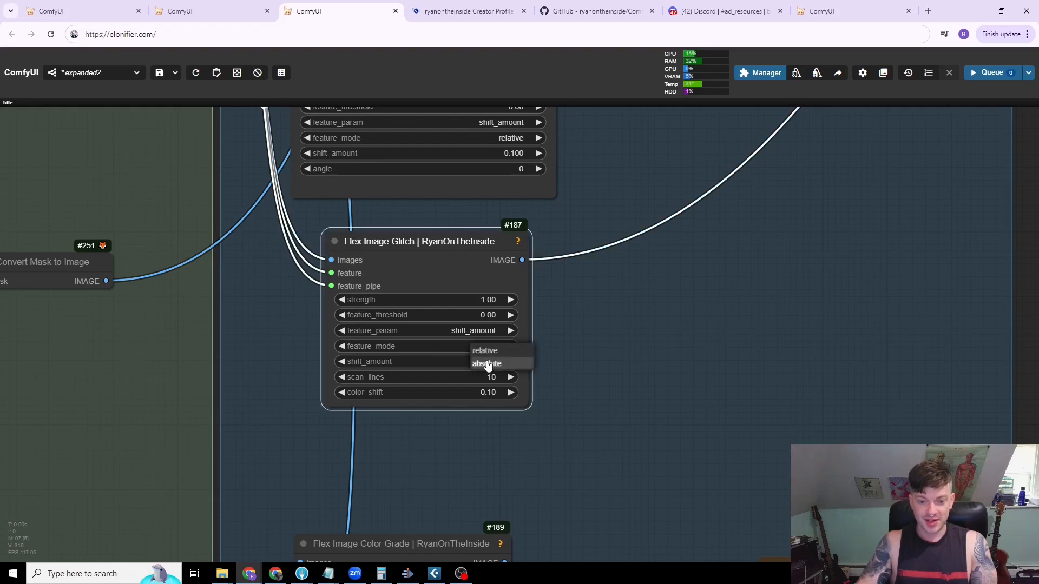
- Move the Flex Image Color Grade node up, closer beneath the Flex Image Glitch node
scroll(599, 343, down, 4)
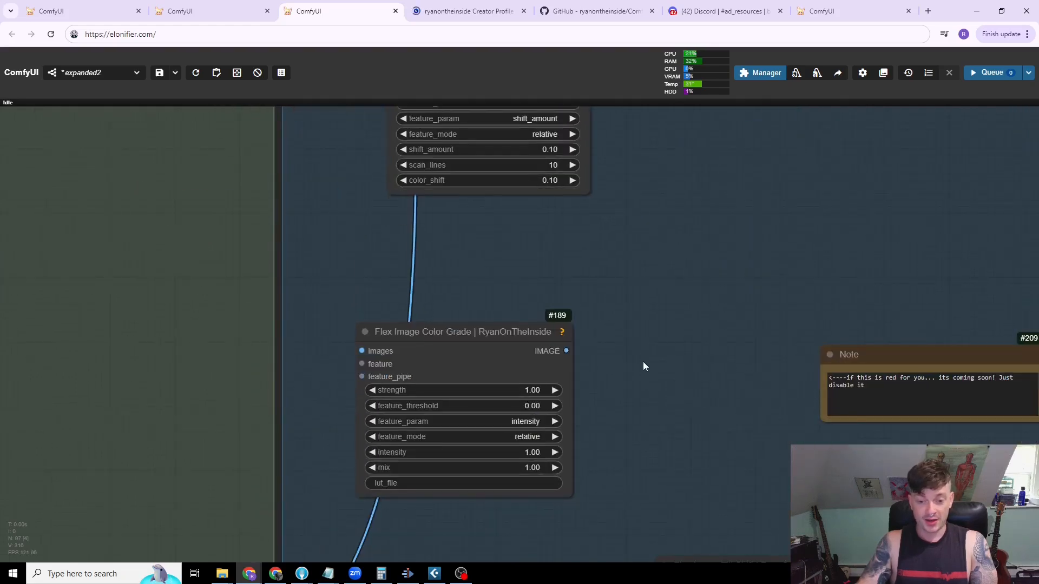
drag(475, 332, 479, 252)
scroll(655, 290, down, 10)
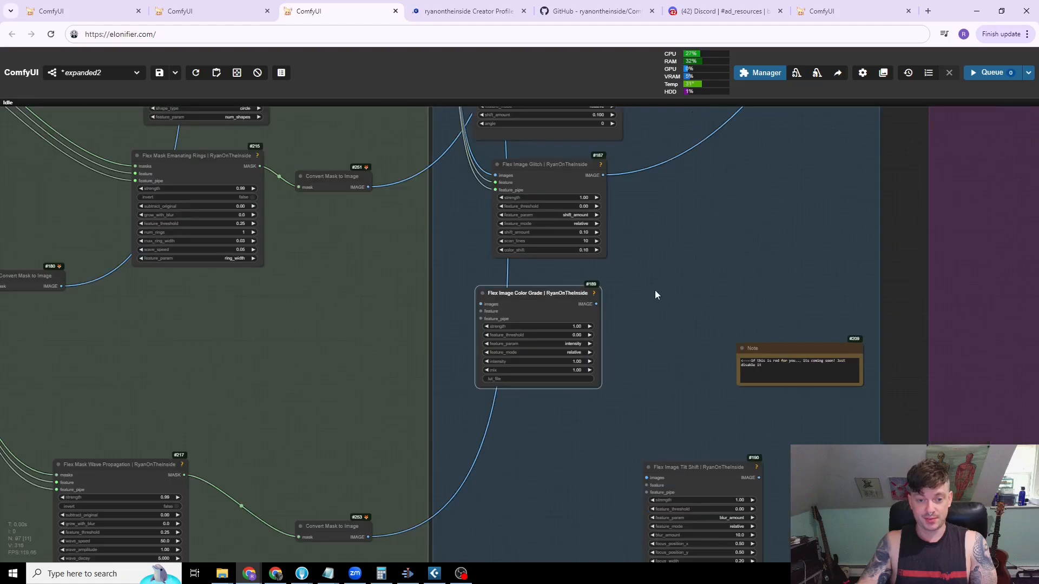
drag(410, 355, 414, 499)
scroll(590, 387, down, 4)
drag(440, 228, 269, 324)
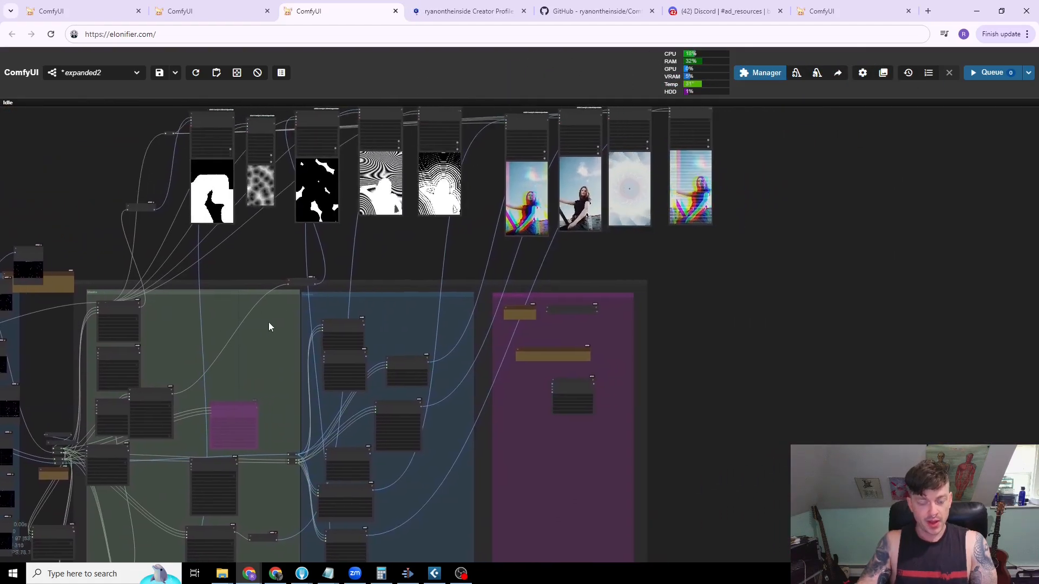
drag(725, 291, 595, 274)
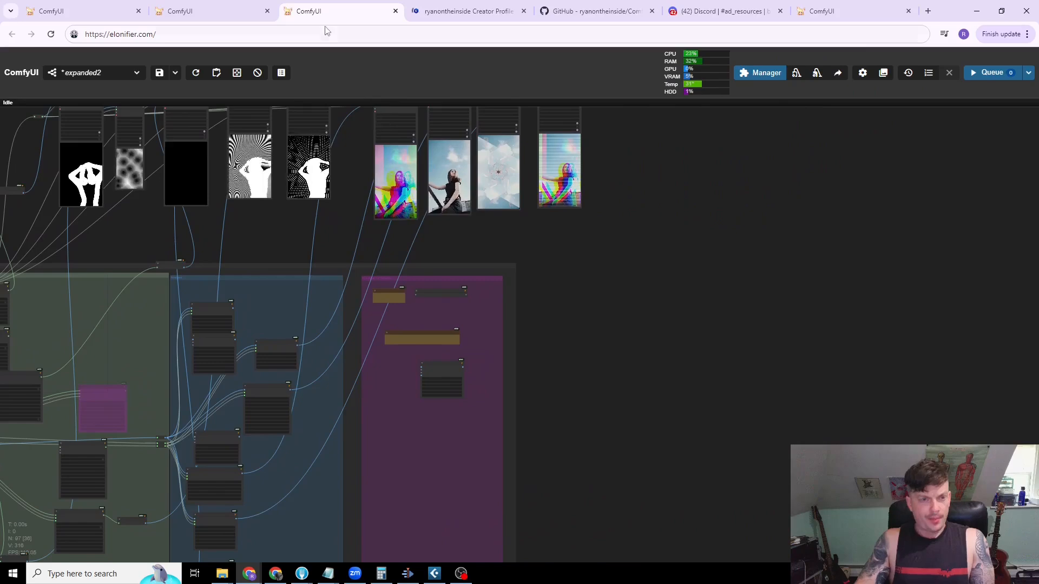
- Switch to the flex_tutorial workflow and move the Feature To Weights Strategy node above the IPAdapter weights note in the External / IPAdapter group
click(169, 13)
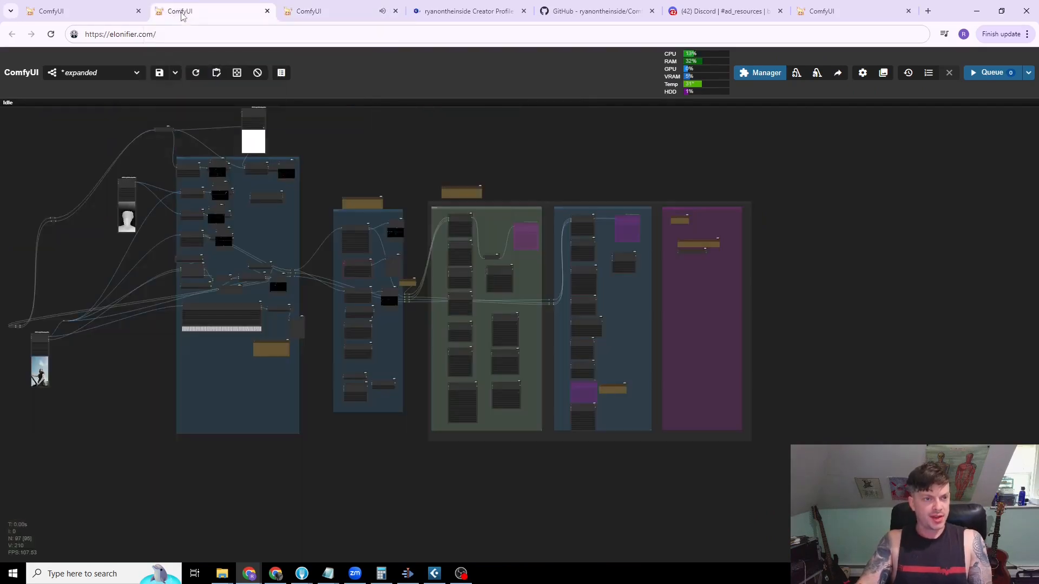
click(88, 11)
scroll(532, 298, down, 10)
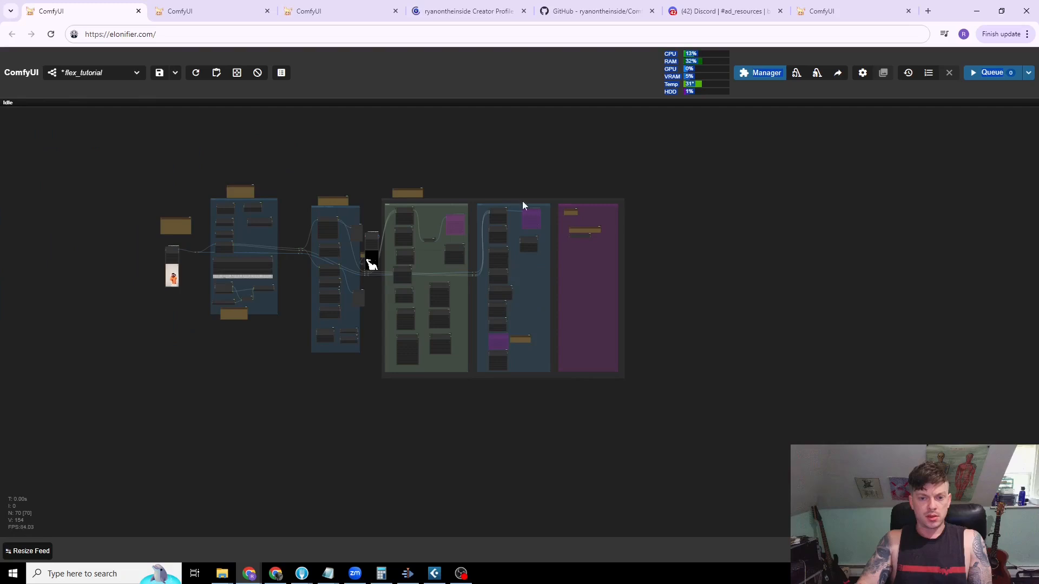
drag(479, 180, 475, 180)
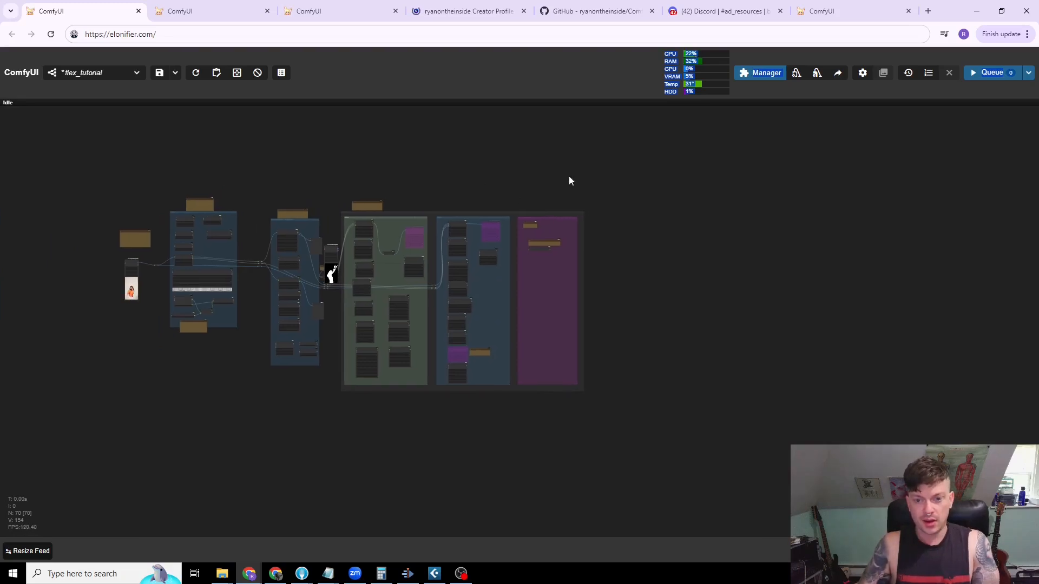
scroll(573, 184, up, 5)
scroll(578, 193, up, 3)
drag(682, 235, 657, 252)
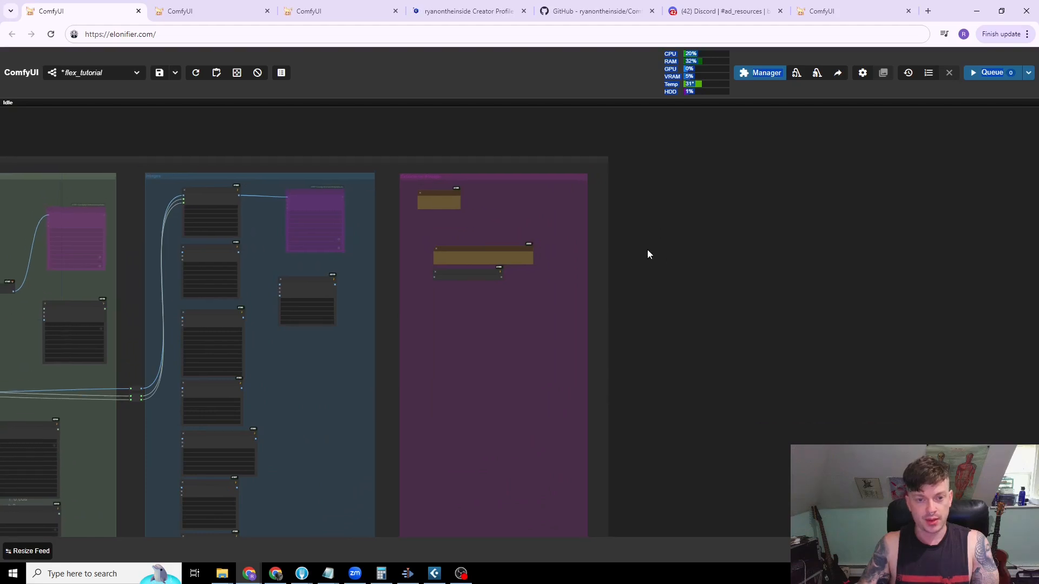
scroll(559, 236, up, 6)
drag(734, 260, 839, 311)
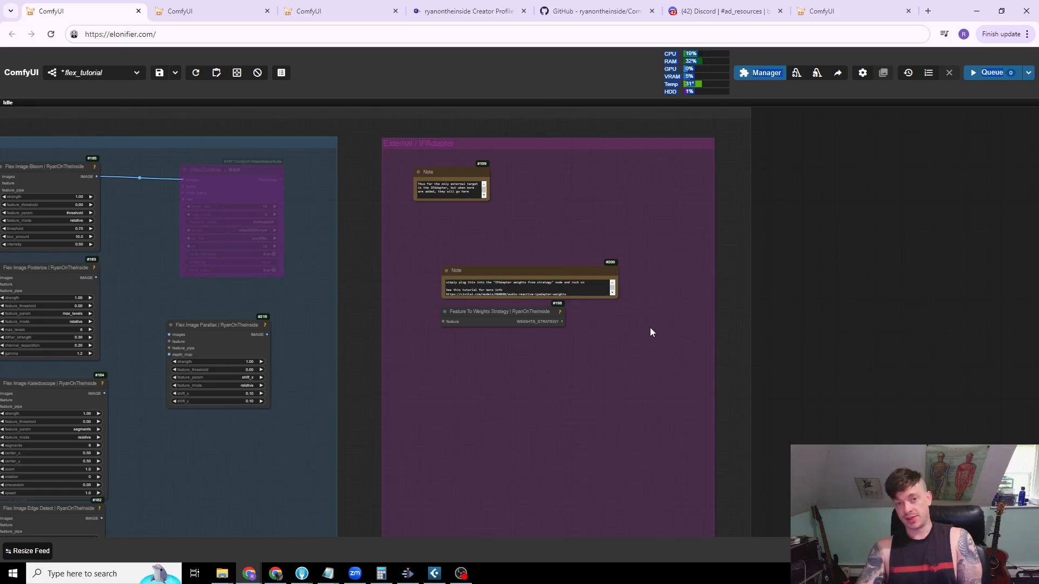
scroll(491, 338, up, 3)
drag(479, 287, 498, 173)
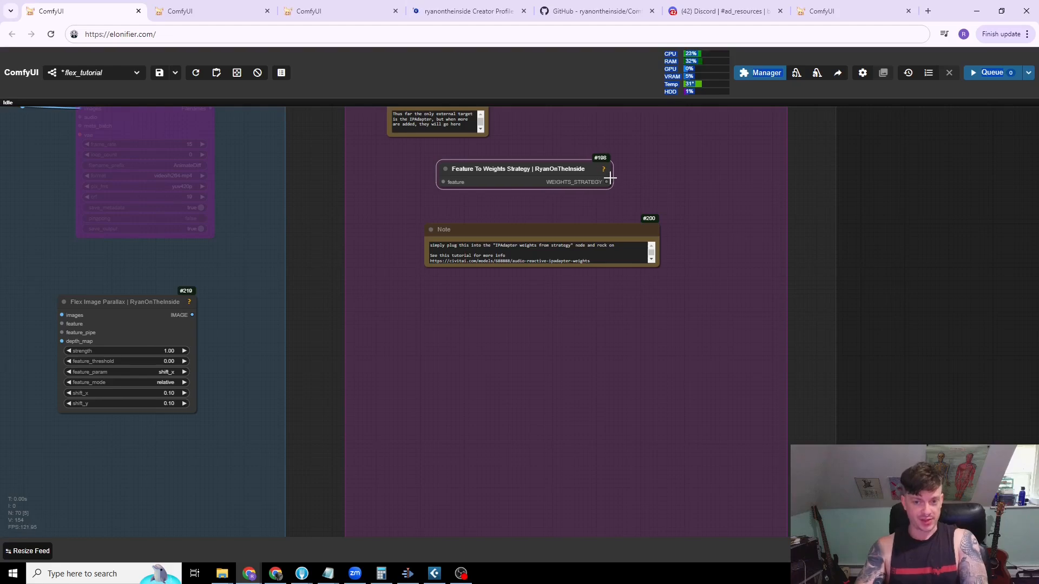
- Try feeding the WEIGHTS_STRATEGY output into a new IPAdapter Weights From Strategy node, and delete that node
drag(607, 183, 726, 157)
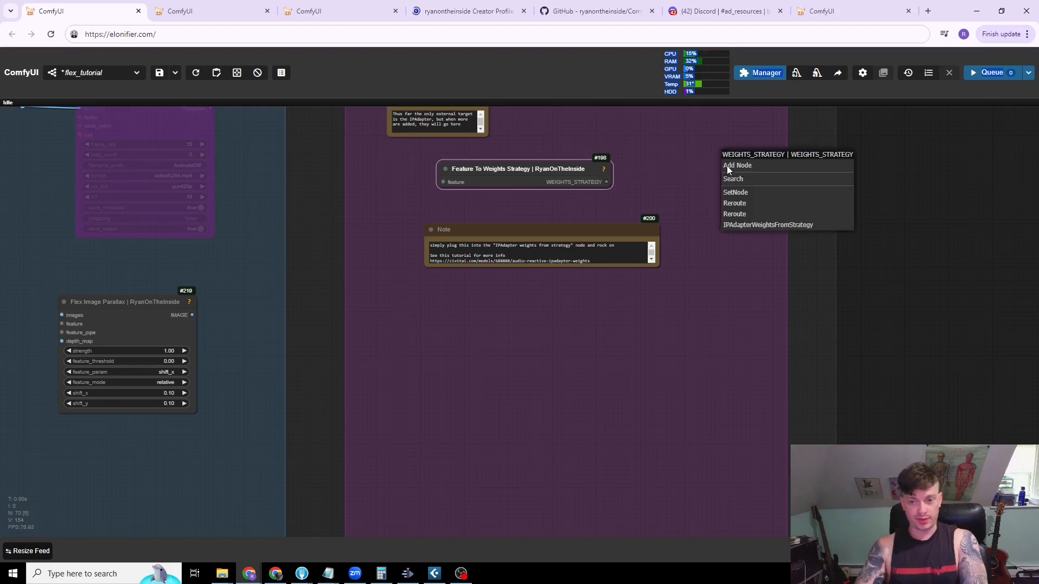
click(756, 224)
drag(769, 183, 747, 171)
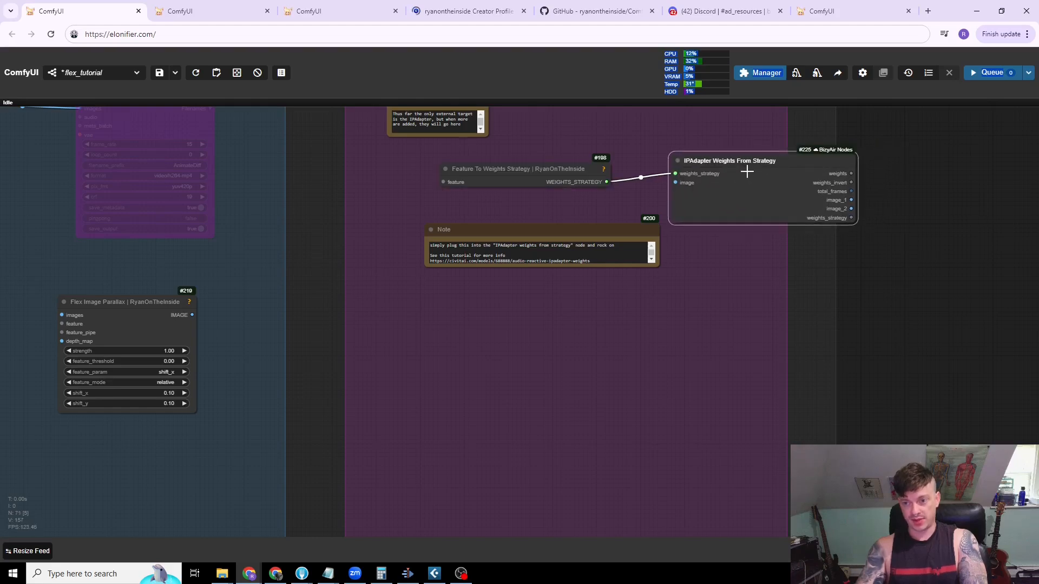
key(Delete)
- Arrange the two notes side by side along the top of the External / IPAdapter group, with the Feature To Weights Strategy node below them
scroll(576, 270, down, 3)
mouse_move(512, 197)
mouse_down()
mouse_move(490, 203)
mouse_move(514, 195)
mouse_move(542, 204)
mouse_move(521, 206)
mouse_up()
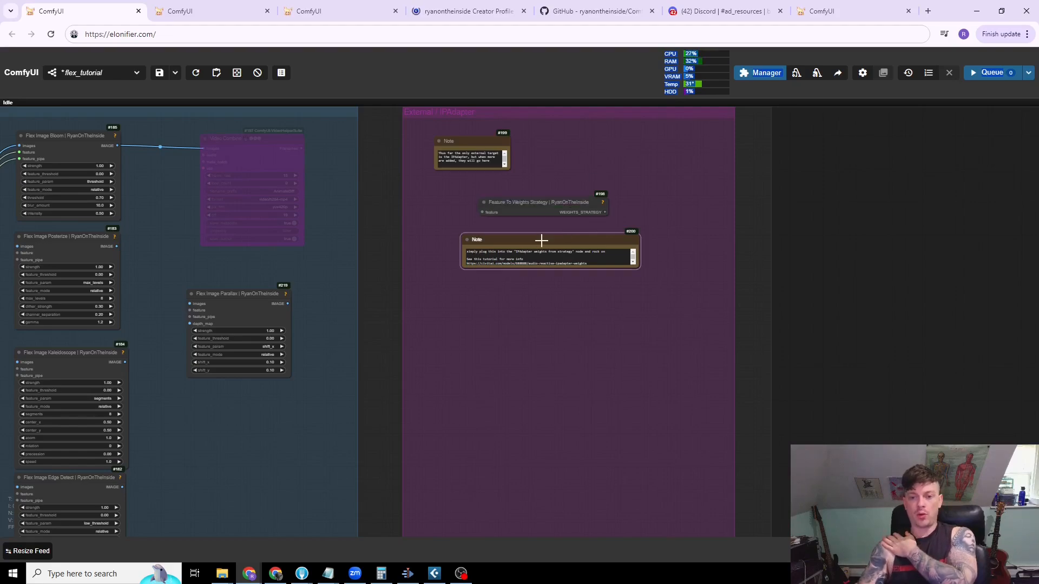
drag(541, 238, 599, 139)
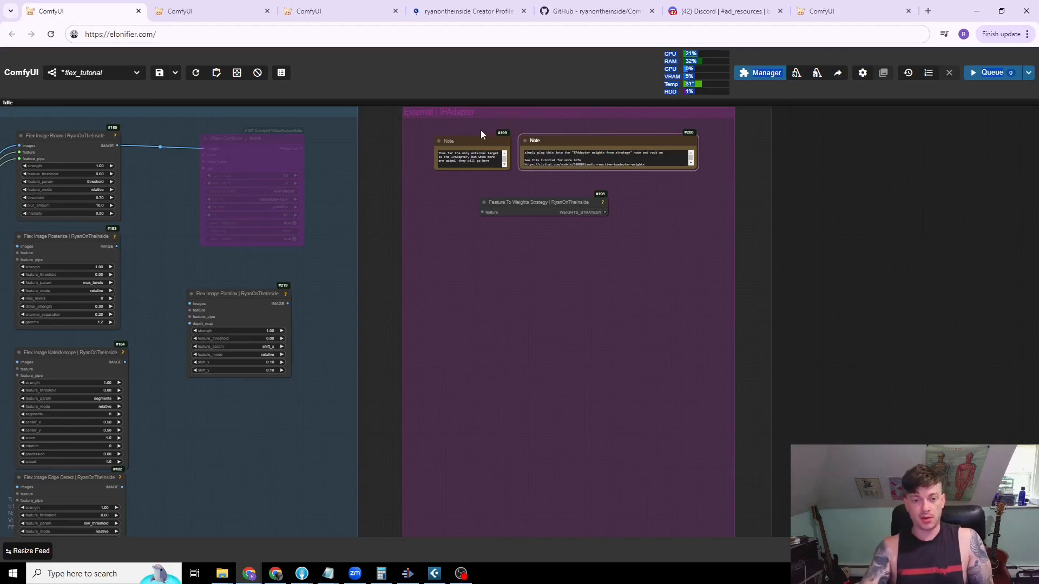
drag(471, 143, 450, 137)
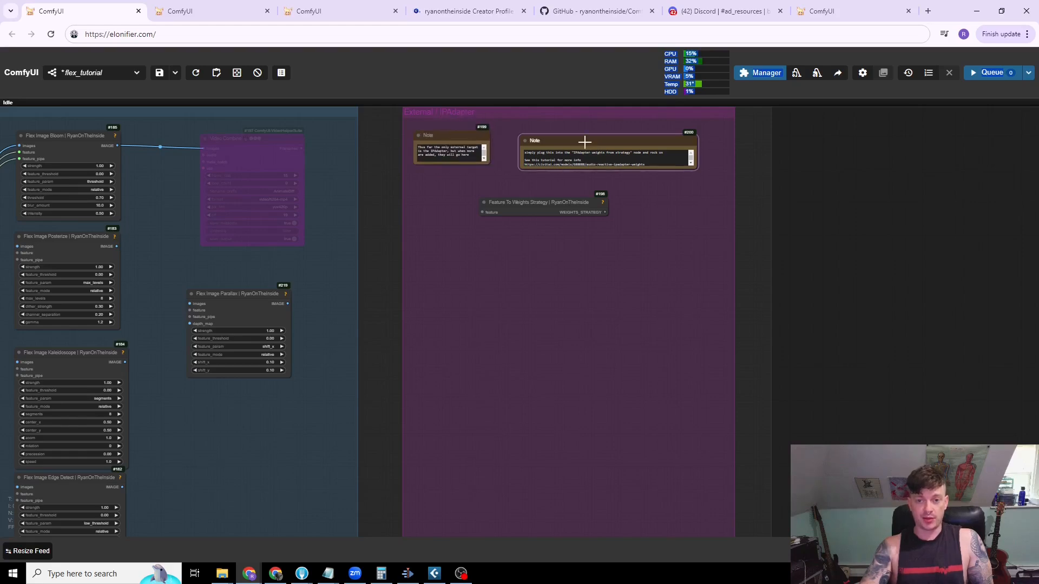
drag(585, 142, 570, 135)
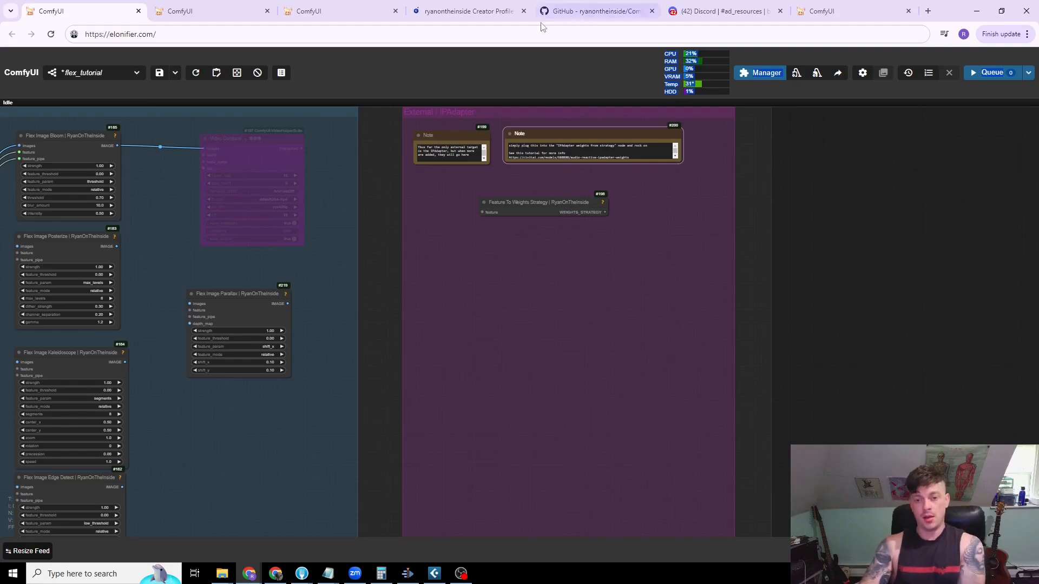
drag(515, 198, 476, 210)
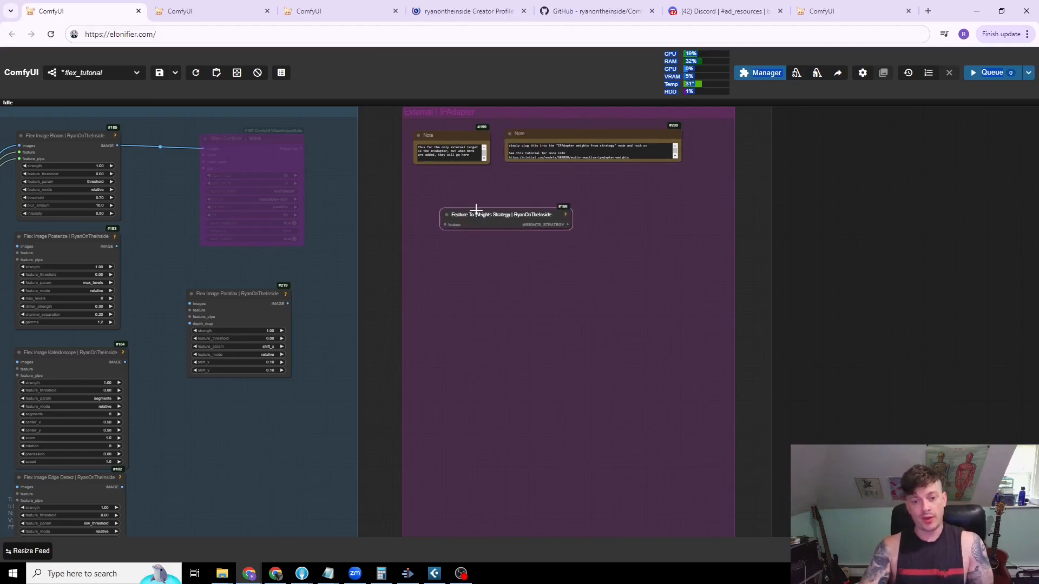
- Look over the node pack's Civitai creator profile and GitHub repository, and return to the whole flex_tutorial workflow in ComfyUI
scroll(476, 208, down, 9)
scroll(534, 193, down, 5)
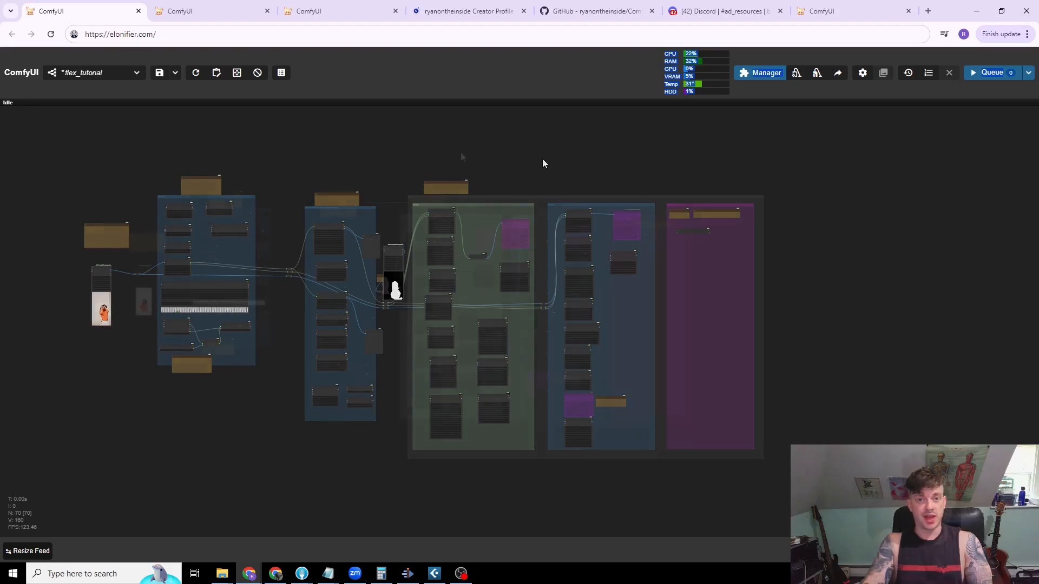
scroll(542, 158, down, 2)
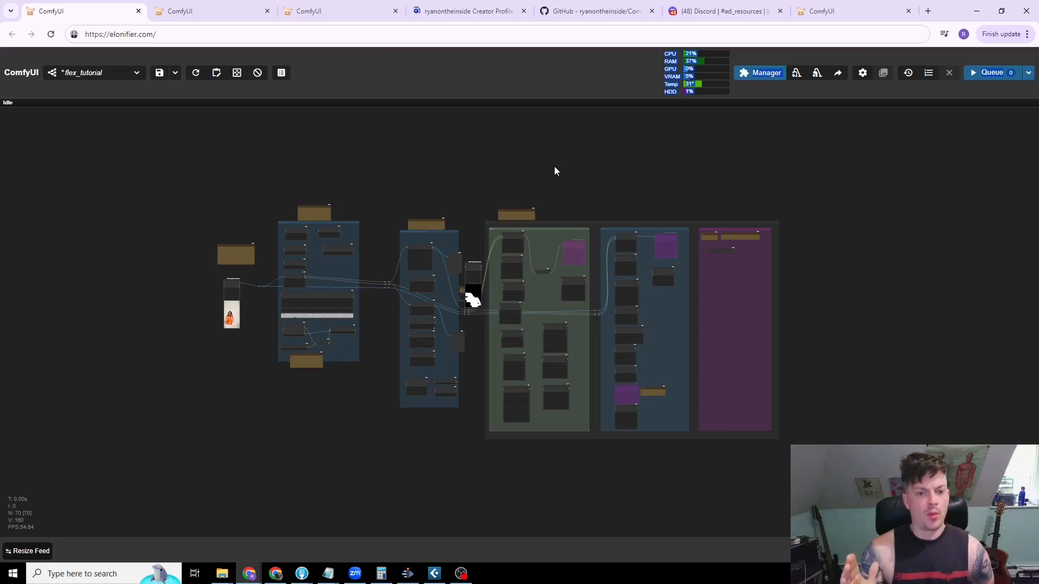
click(443, 12)
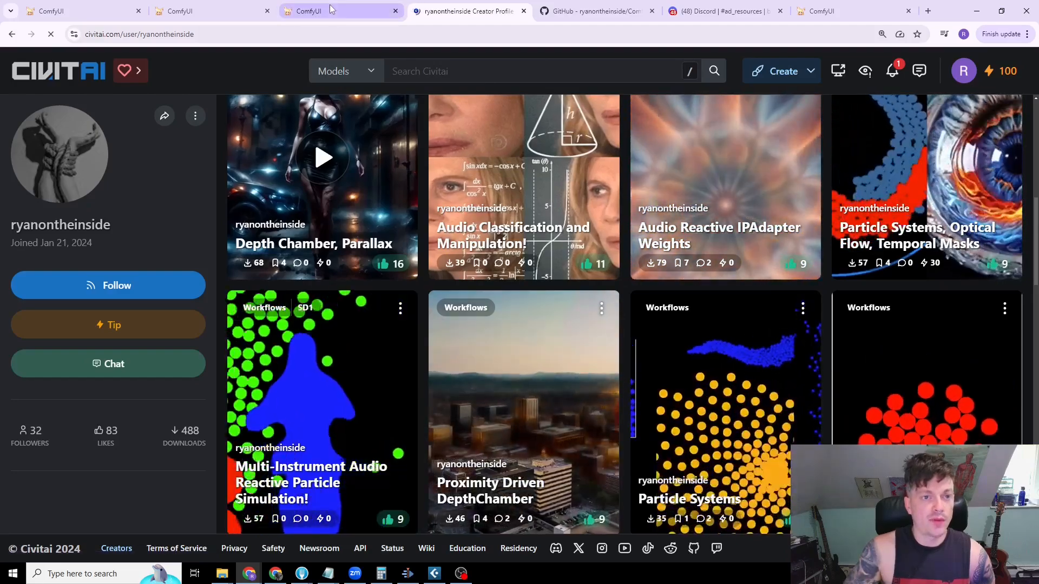
click(579, 11)
scroll(479, 294, up, 2)
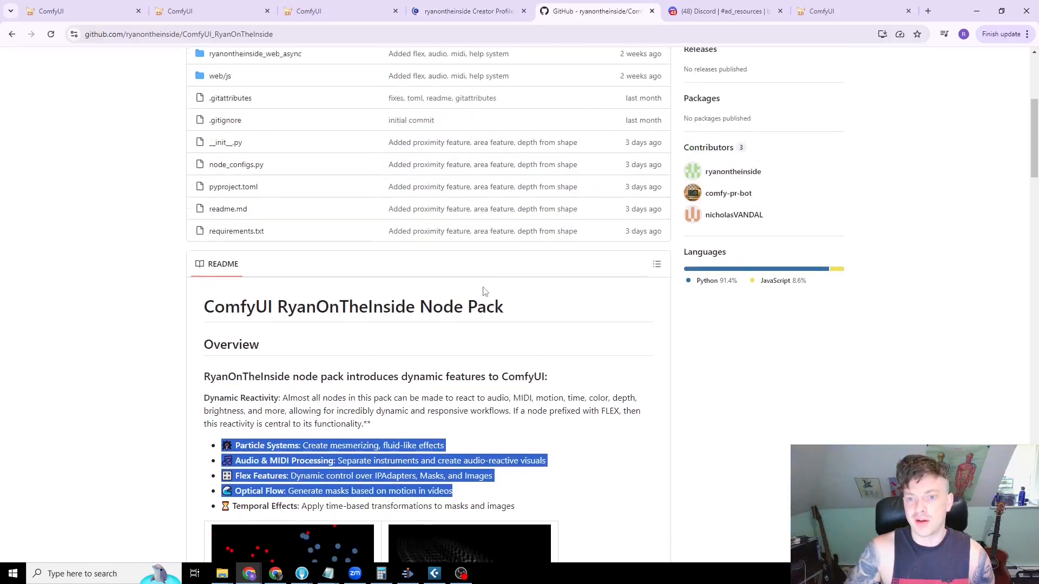
scroll(446, 295, up, 3)
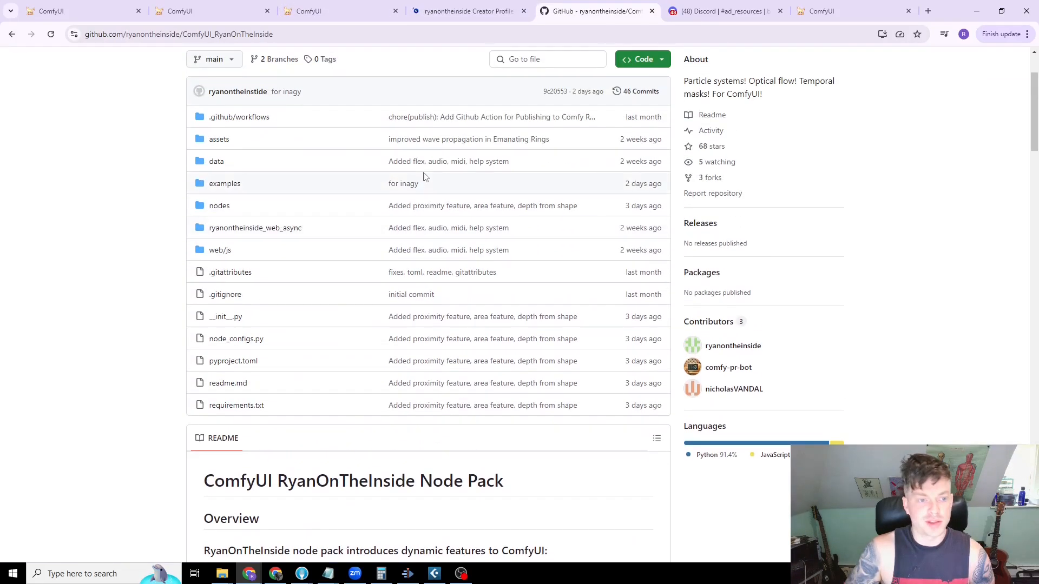
click(206, 8)
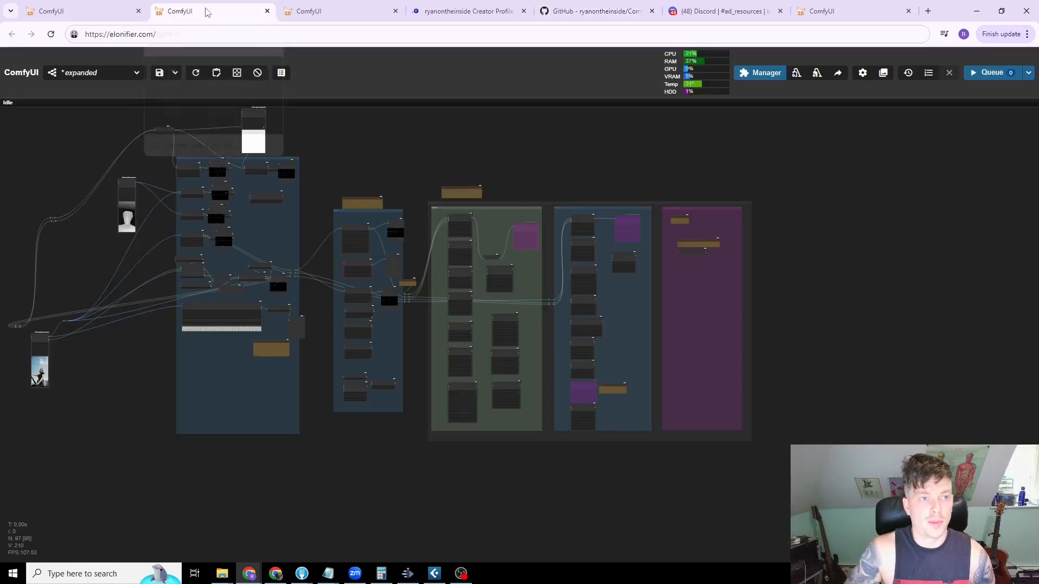
click(92, 6)
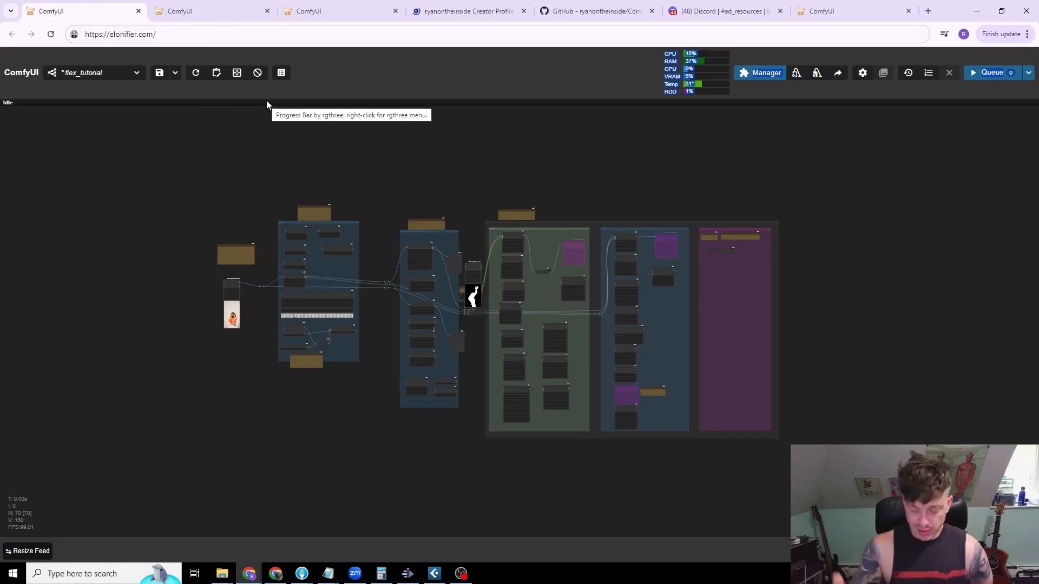